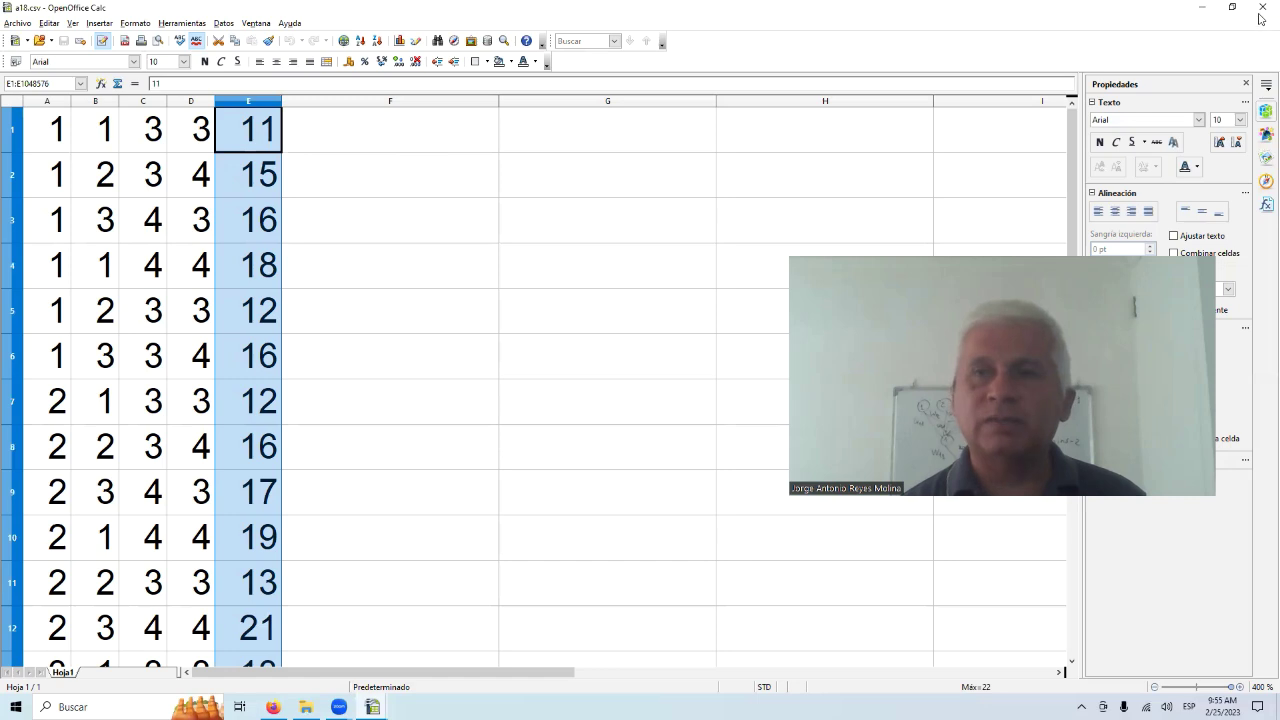
# Close the a18 spreadsheet and review the input columns A to D and the output column E in a1.csv.
pyautogui.click(1263, 7)
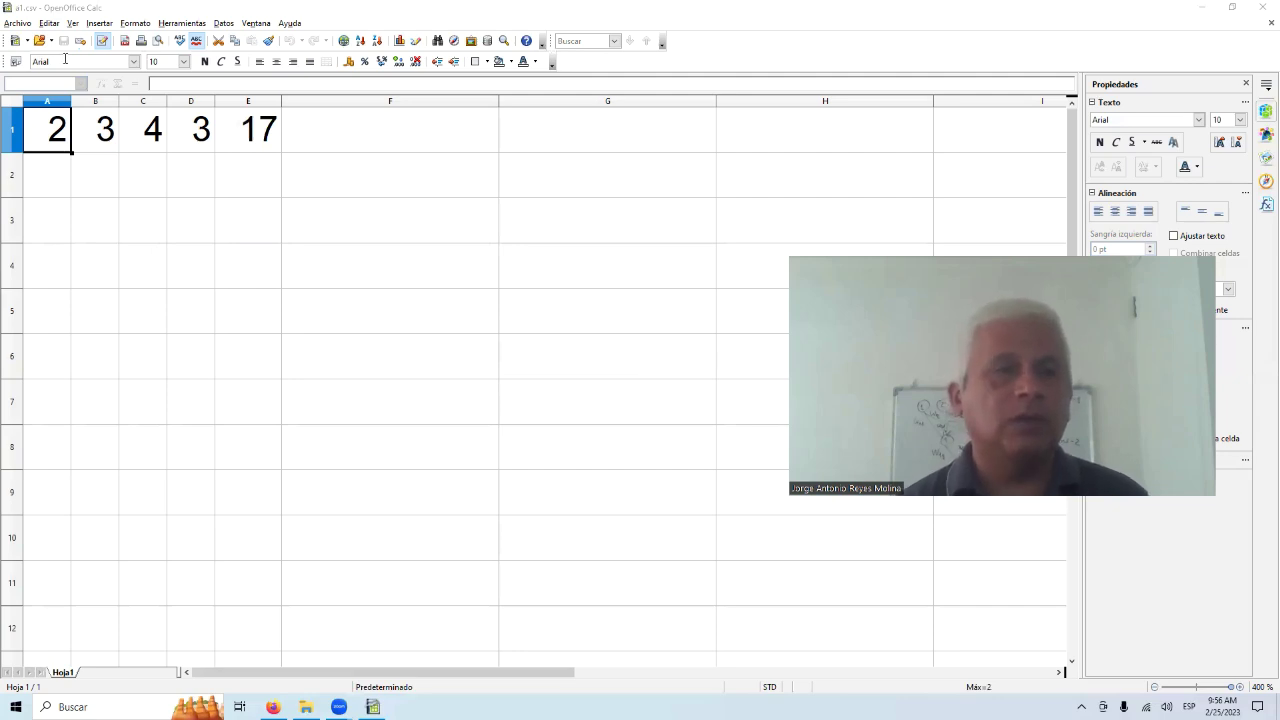
pyautogui.click(64, 103)
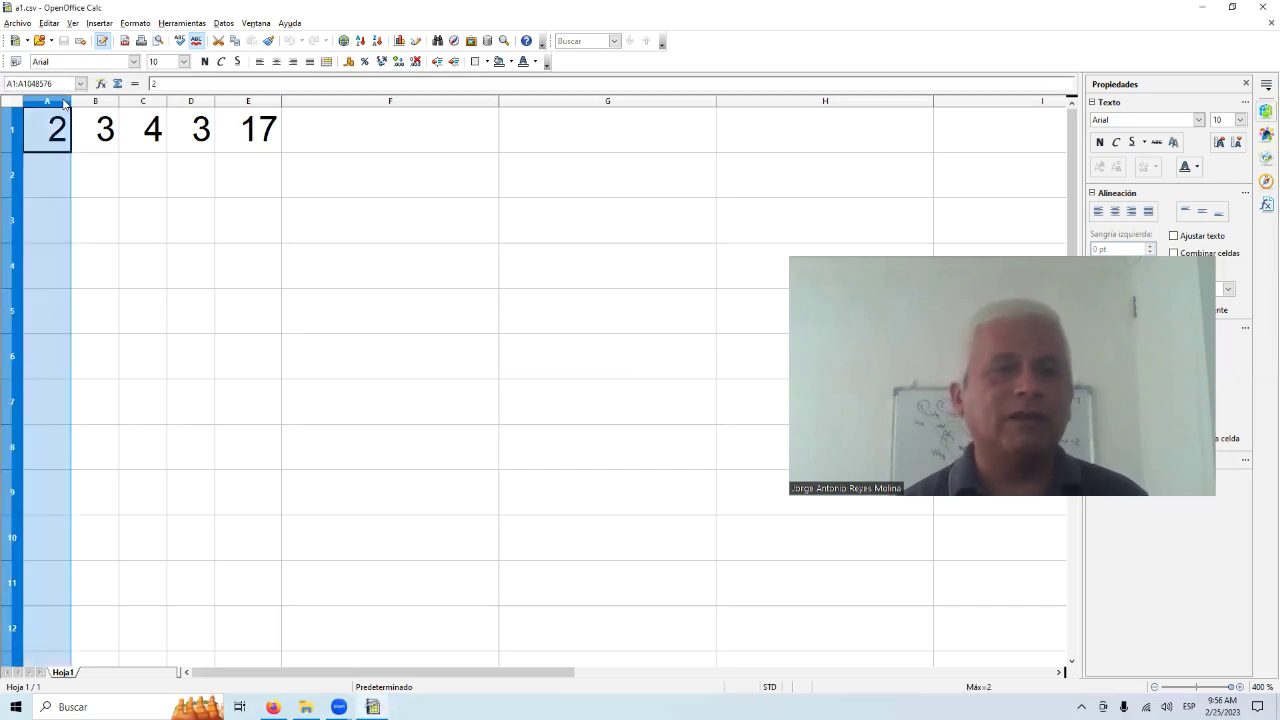
pyautogui.moveTo(64, 103); pyautogui.dragTo(187, 107)
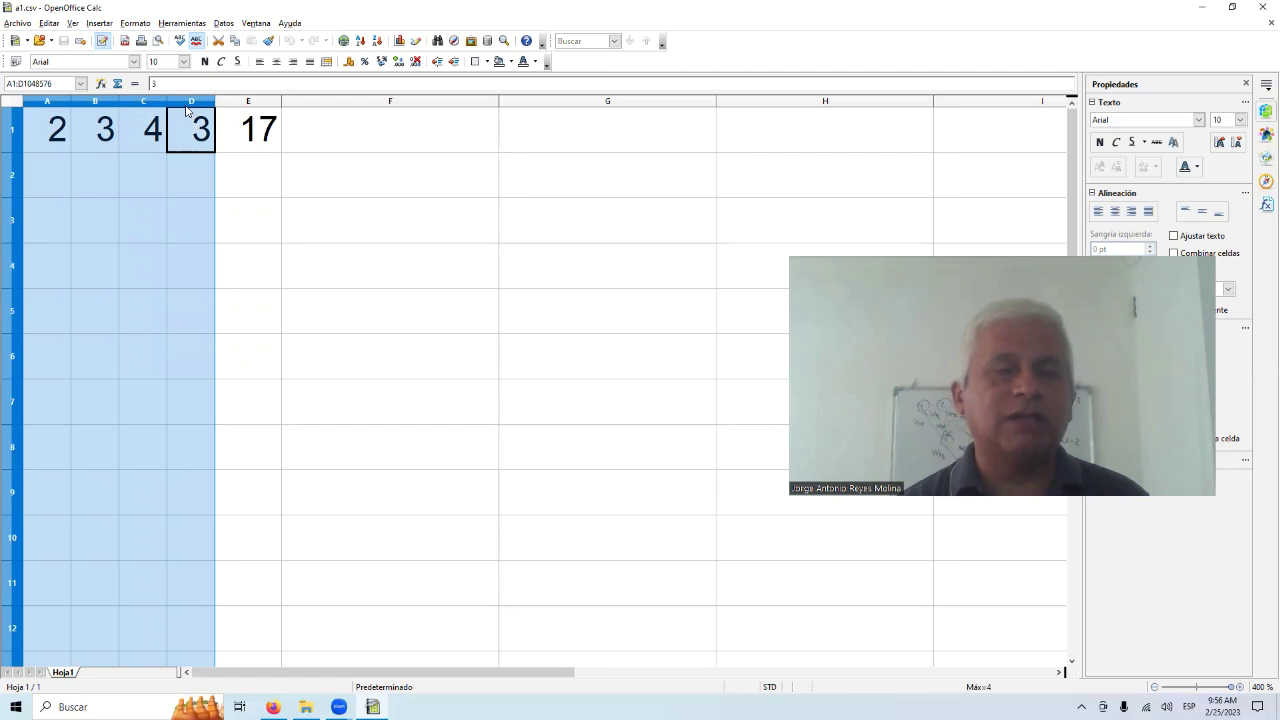
pyautogui.click(258, 104)
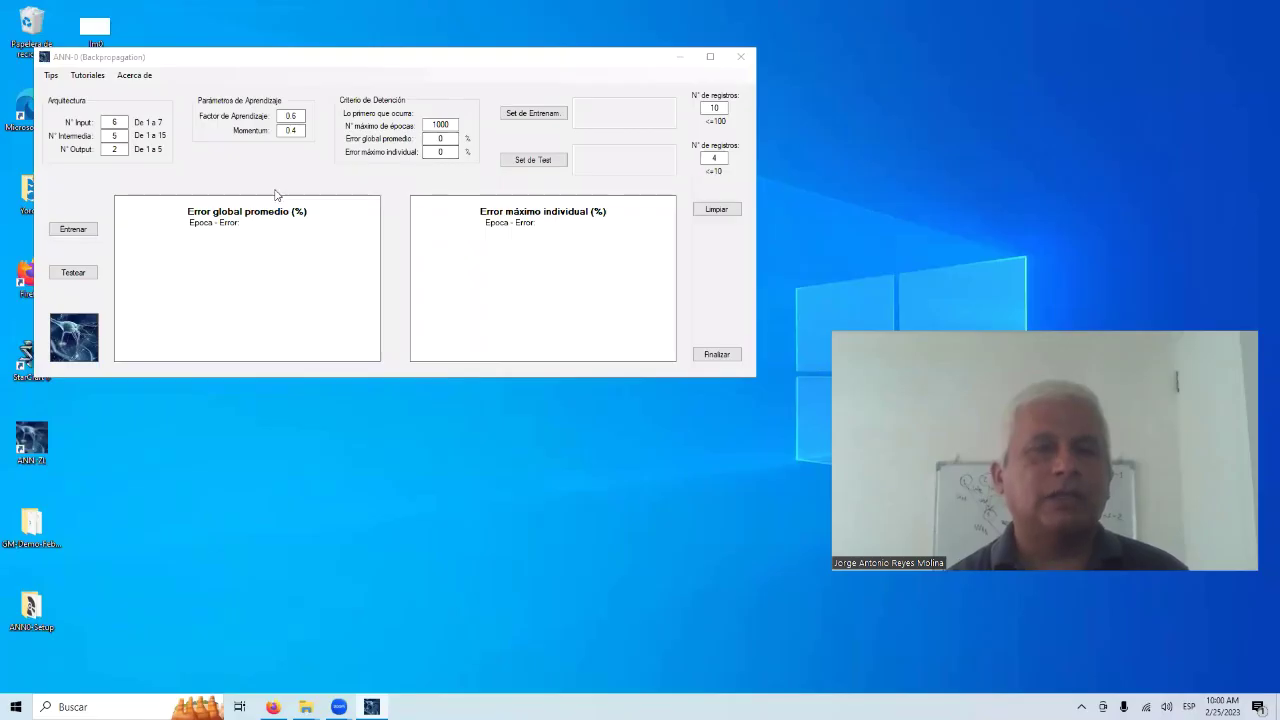
# Set the network architecture to 4 input, 2 intermediate and 1 output neurons in ANN-0.
pyautogui.click(121, 121)
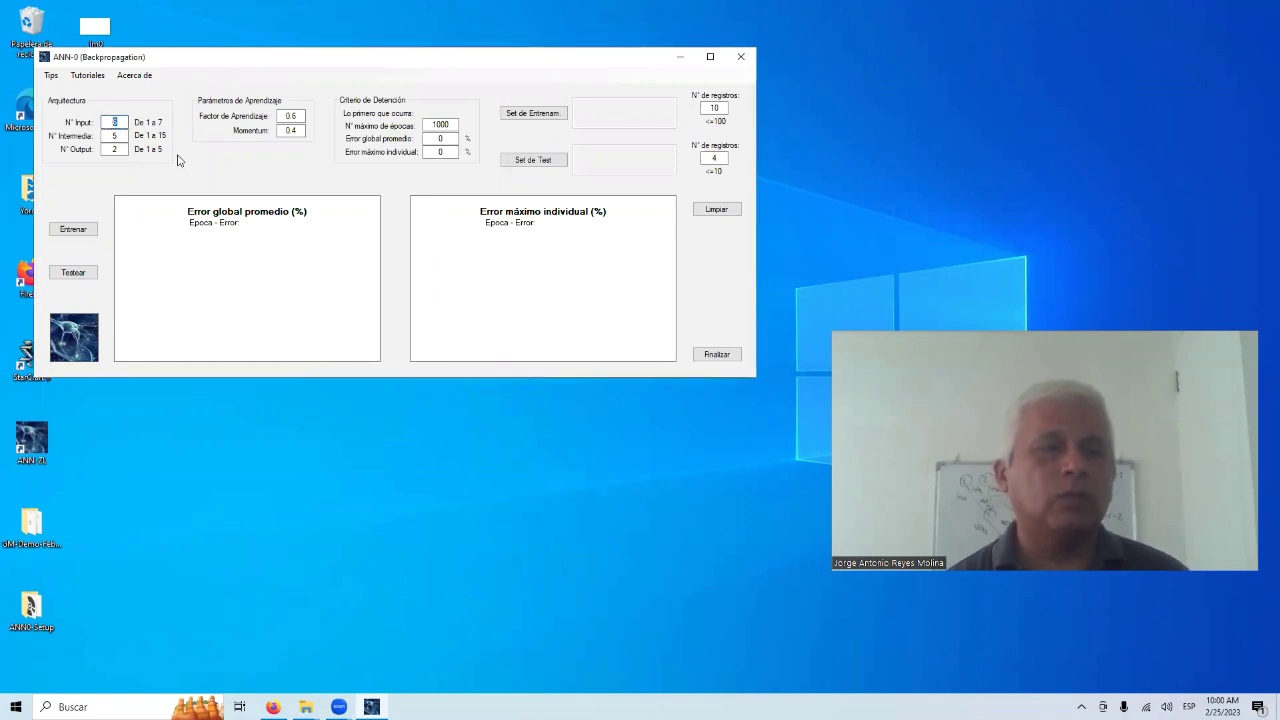
pyautogui.write('4')
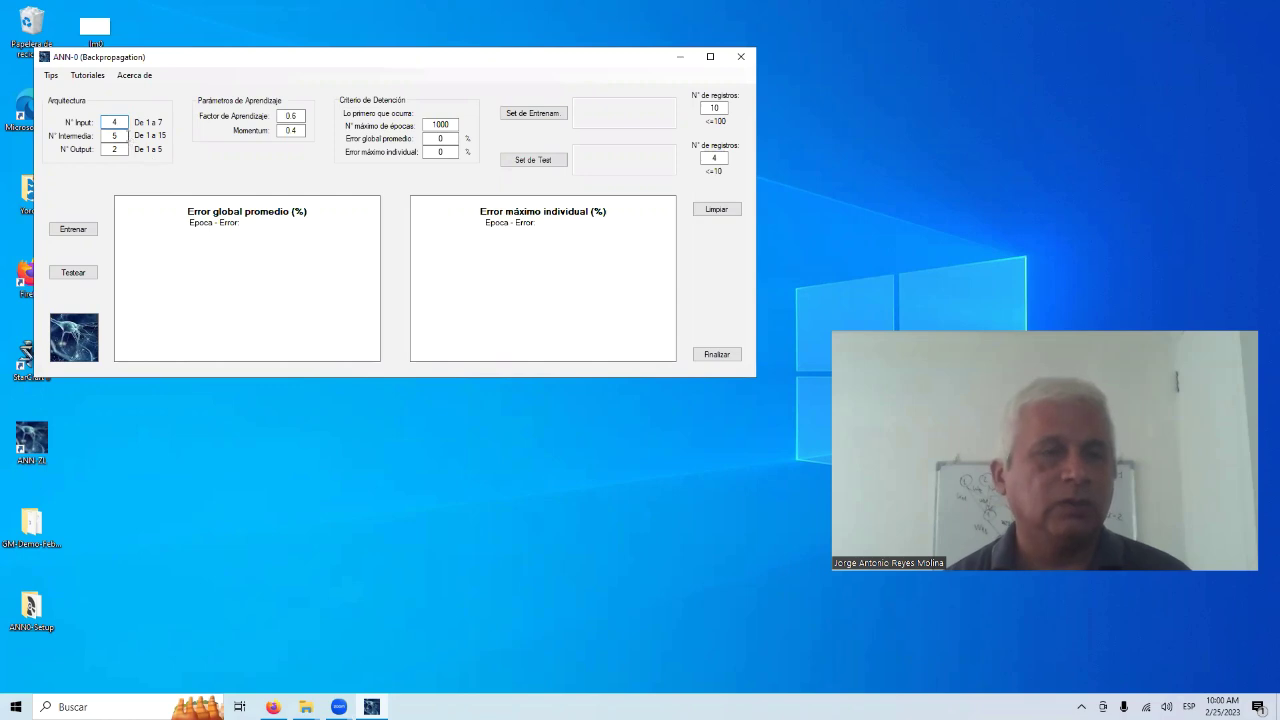
pyautogui.click(106, 135)
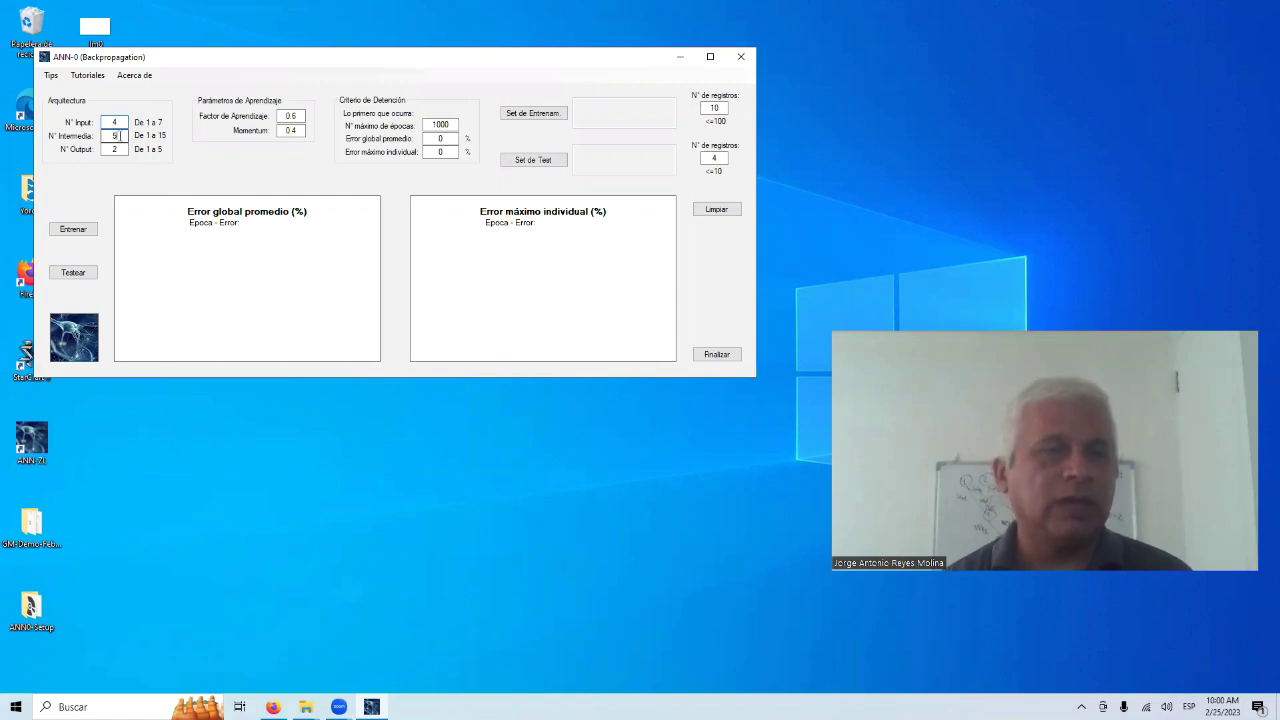
pyautogui.write('2')
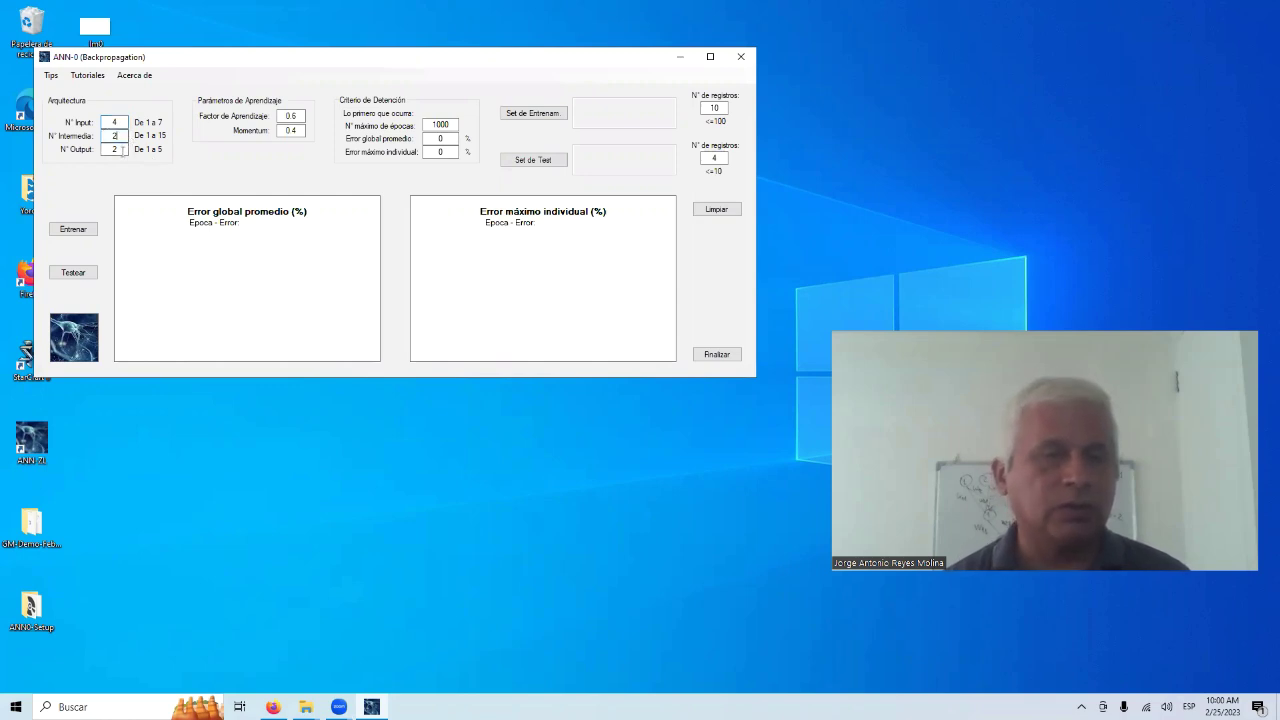
pyautogui.click(117, 149)
pyautogui.write('1')
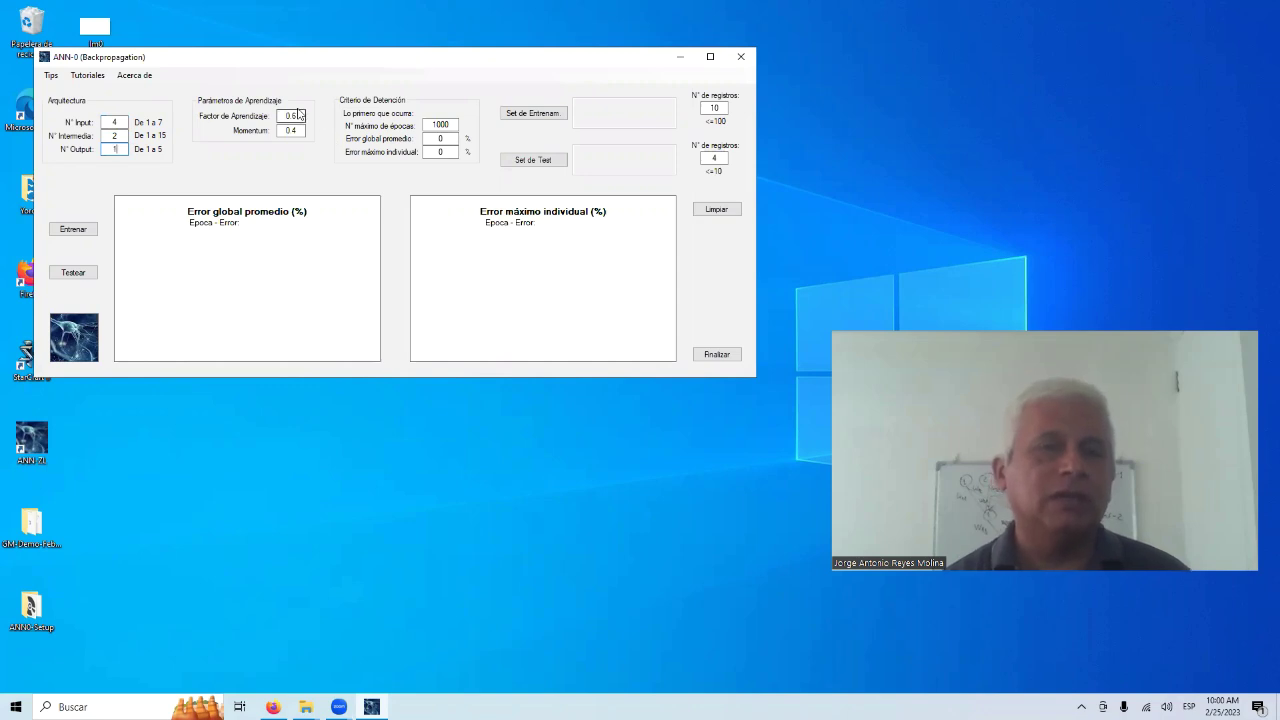
# Review the learning factor, momentum, maximum epochs, average global error and maximum individual error settings.
pyautogui.moveTo(302, 115); pyautogui.dragTo(277, 115)
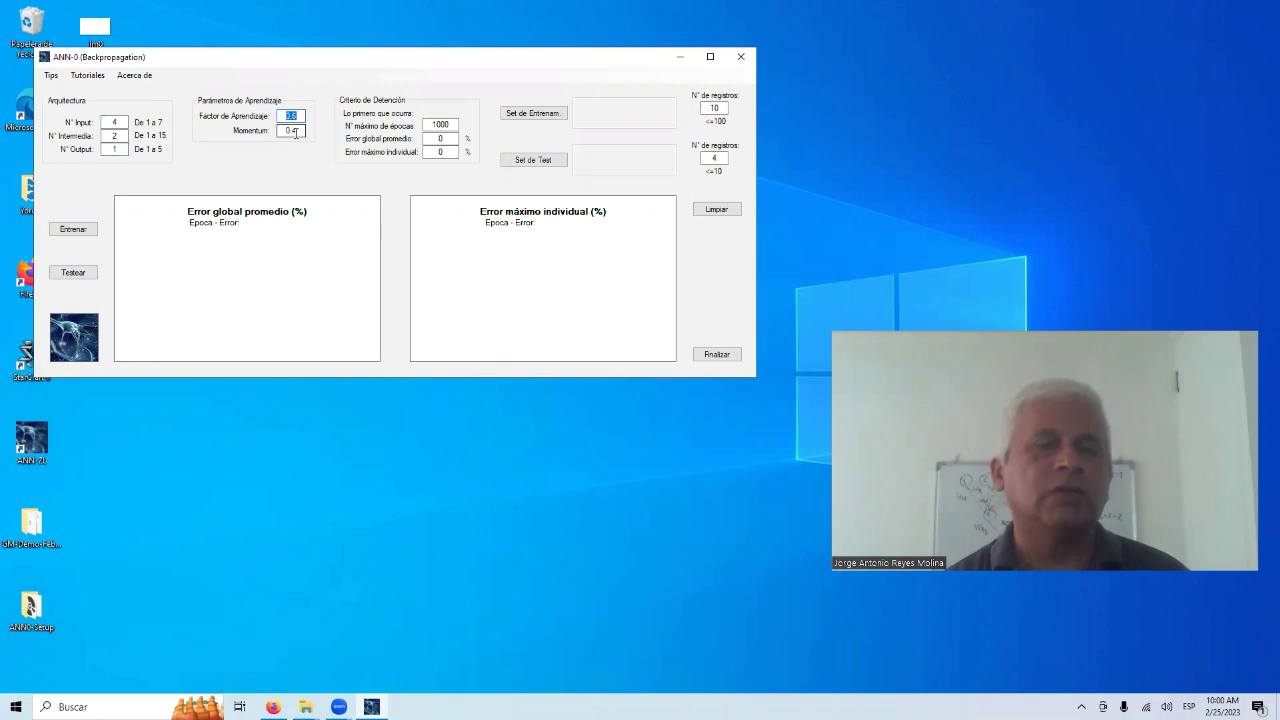
pyautogui.moveTo(299, 132); pyautogui.dragTo(278, 131)
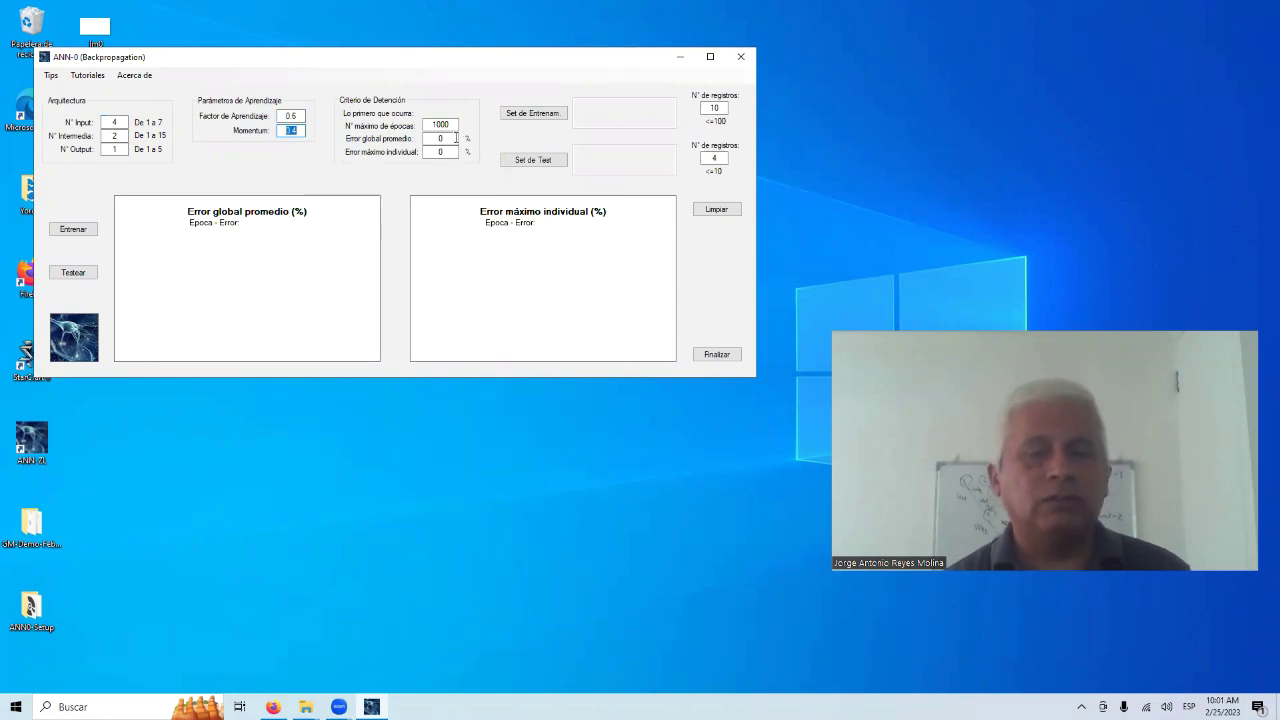
pyautogui.moveTo(453, 124); pyautogui.dragTo(428, 140)
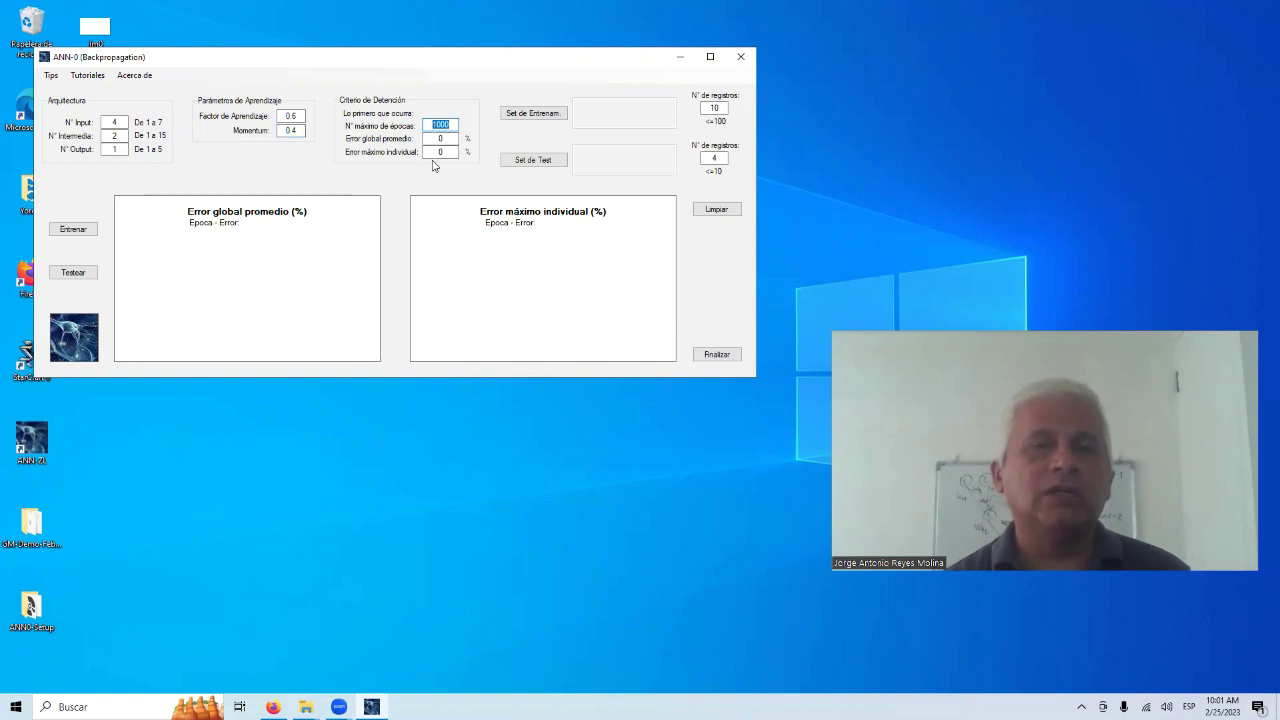
pyautogui.moveTo(449, 138); pyautogui.dragTo(433, 138)
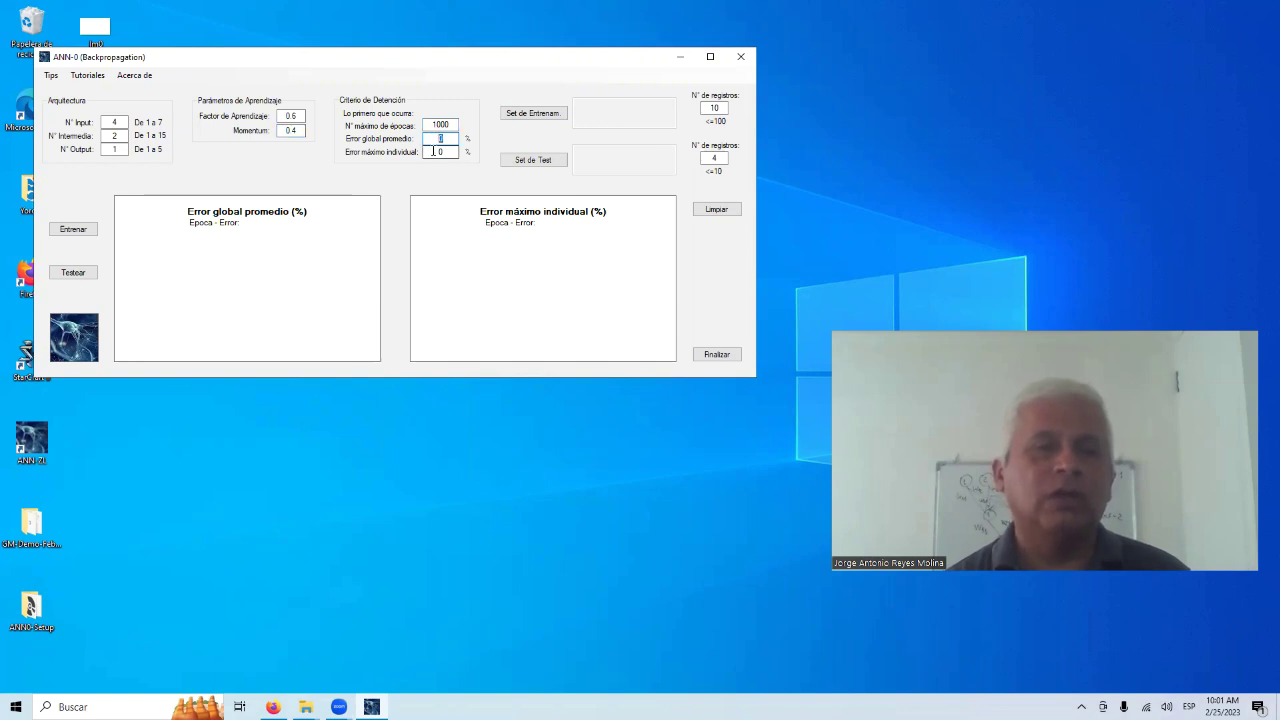
pyautogui.moveTo(445, 153); pyautogui.dragTo(437, 153)
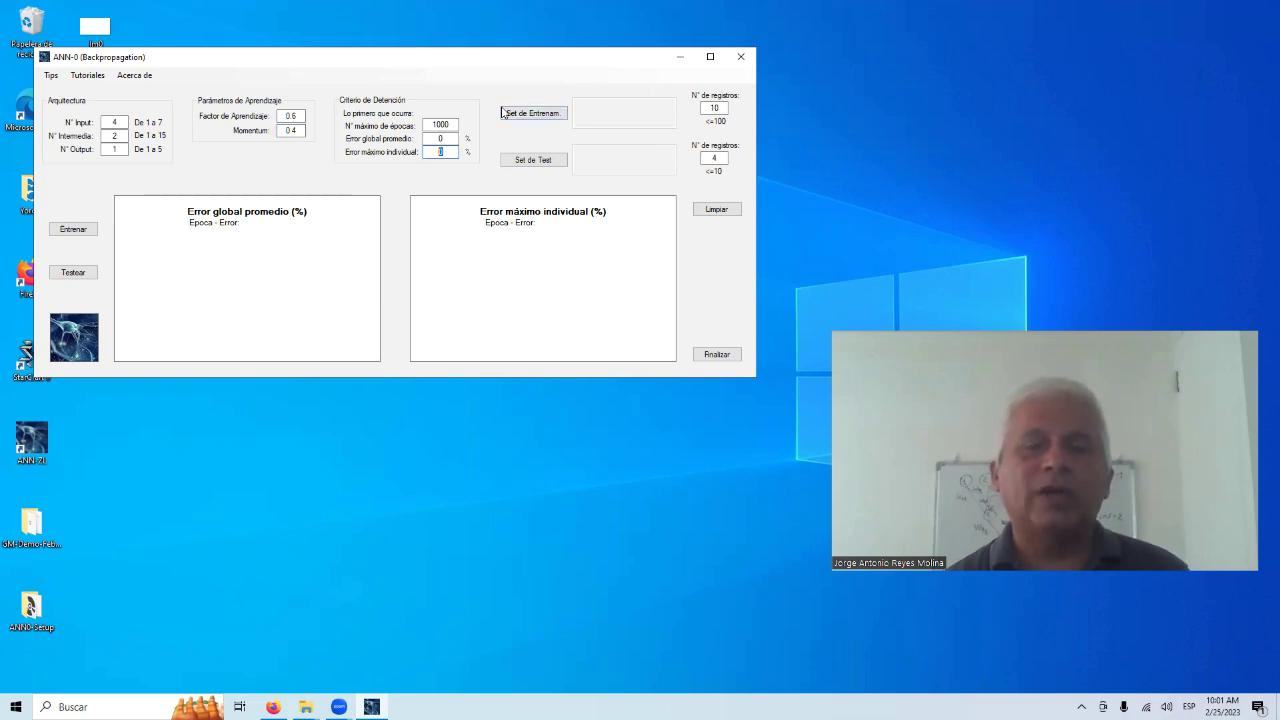
# Set the number of training records to 17 and load a17.csv from the desktop as the training set.
pyautogui.press('Tab')
pyautogui.write('1')
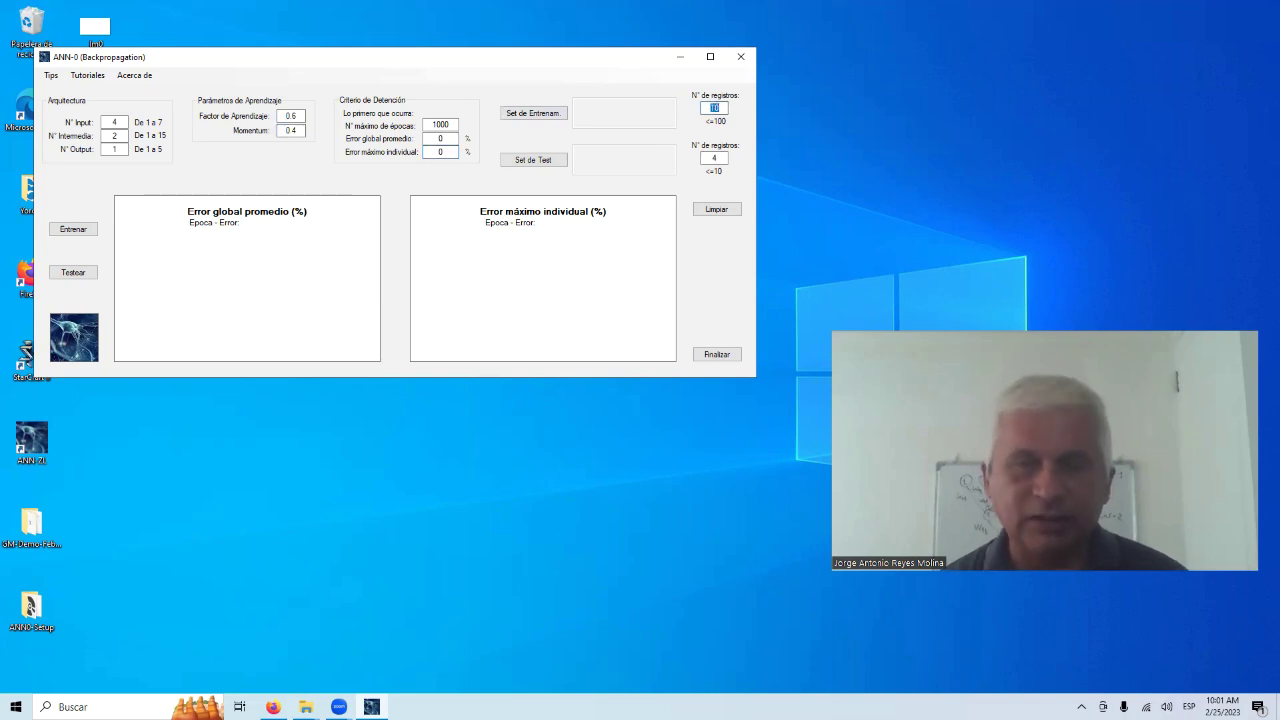
pyautogui.write('7')
pyautogui.press('Tab')
pyautogui.press('Return')
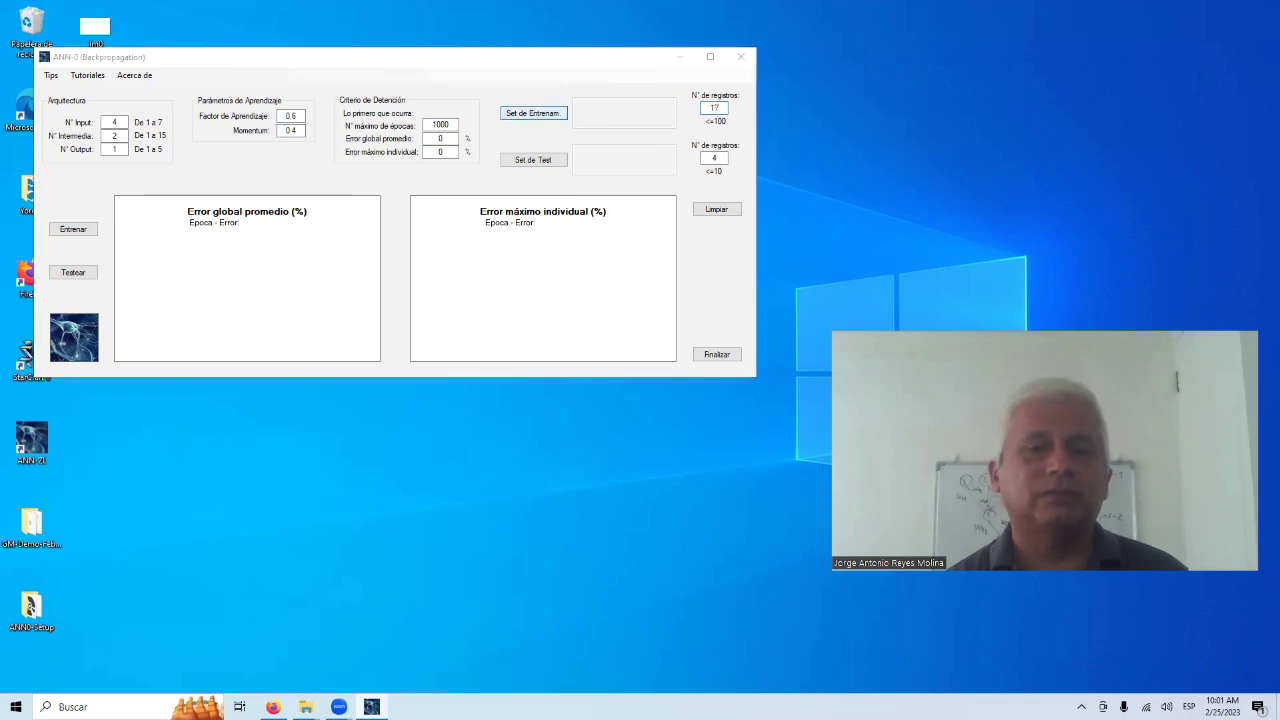
pyautogui.click(230, 236)
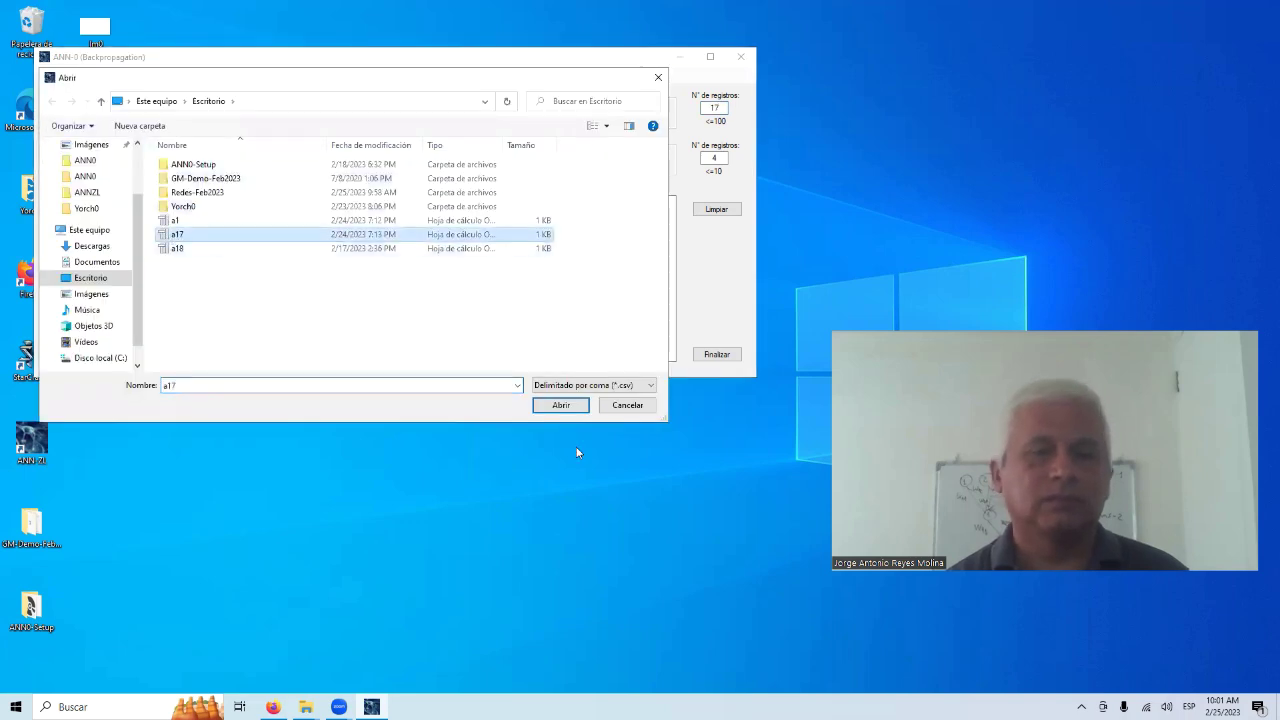
pyautogui.click(573, 404)
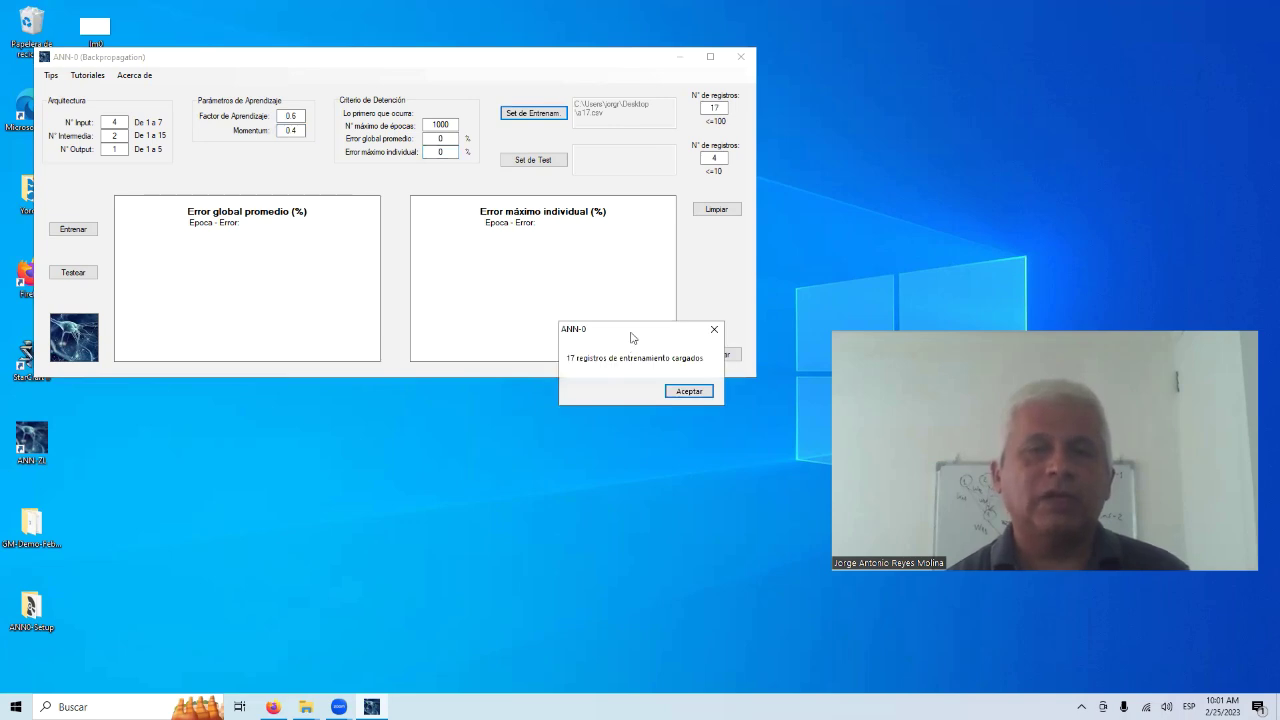
pyautogui.moveTo(631, 337); pyautogui.dragTo(651, 229)
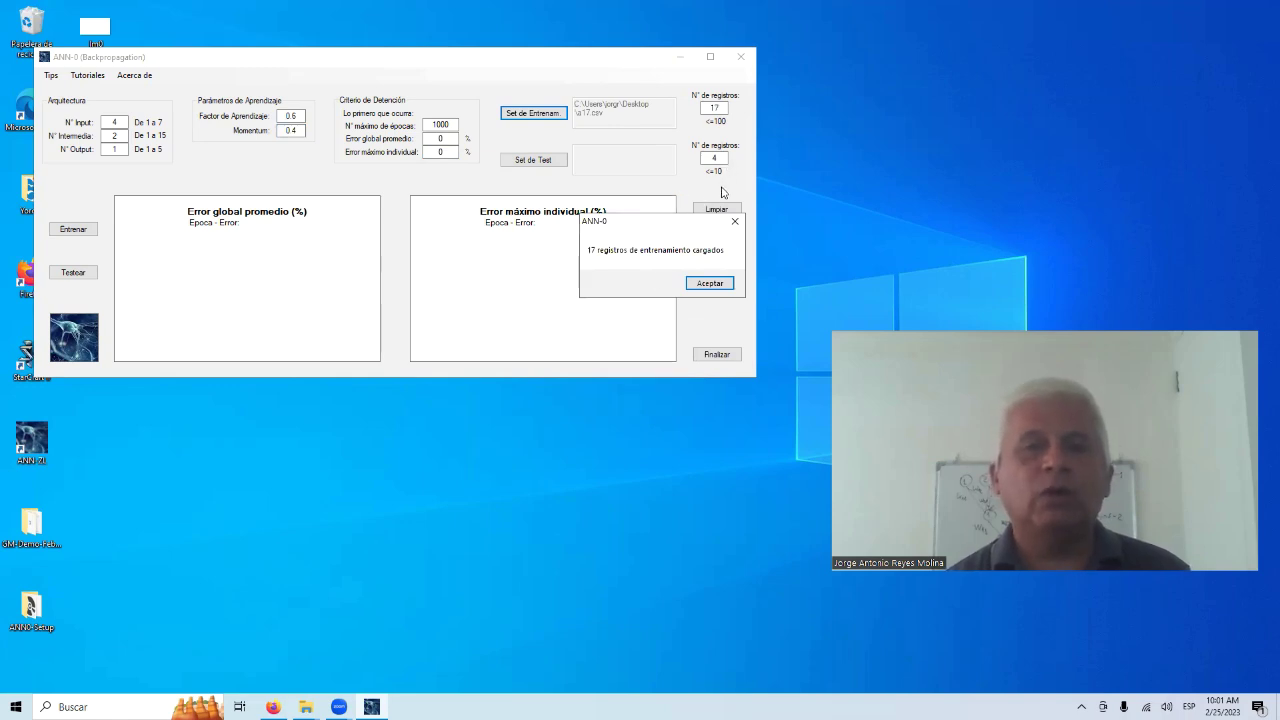
pyautogui.click(705, 283)
# Set the number of test records to 1 and load a1.csv from the desktop as the test set.
pyautogui.click(714, 157)
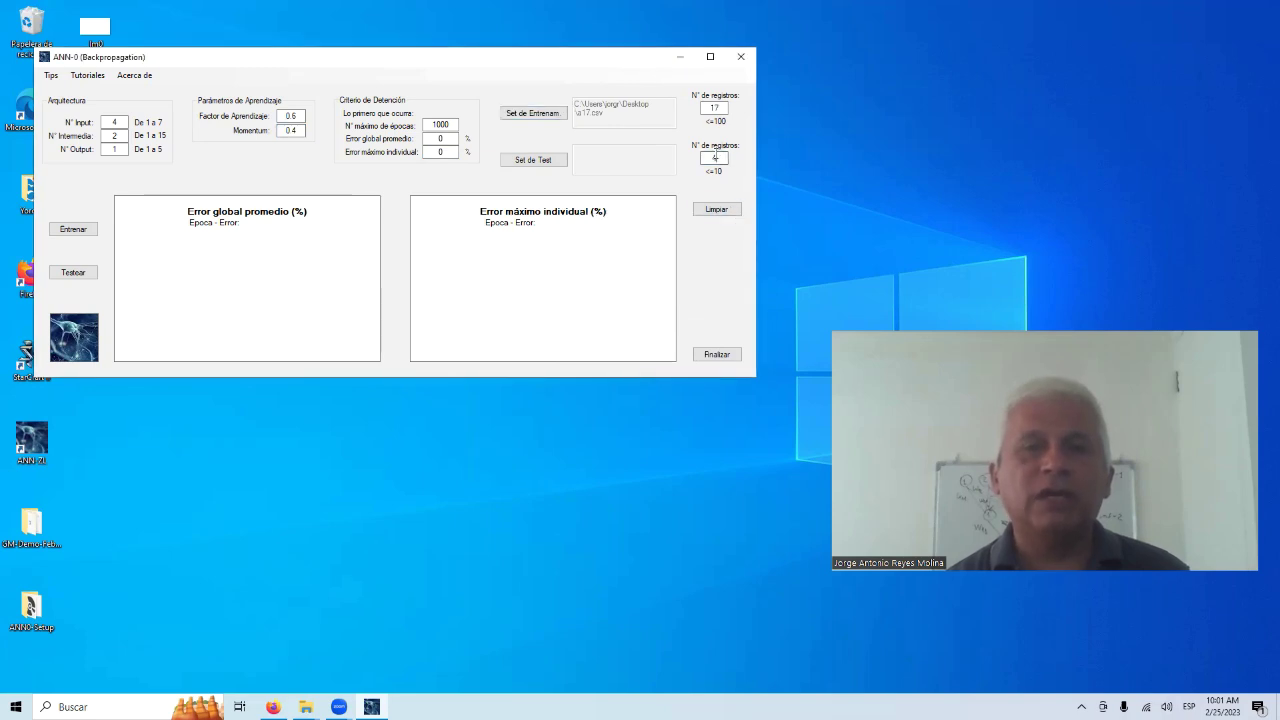
pyautogui.write('1')
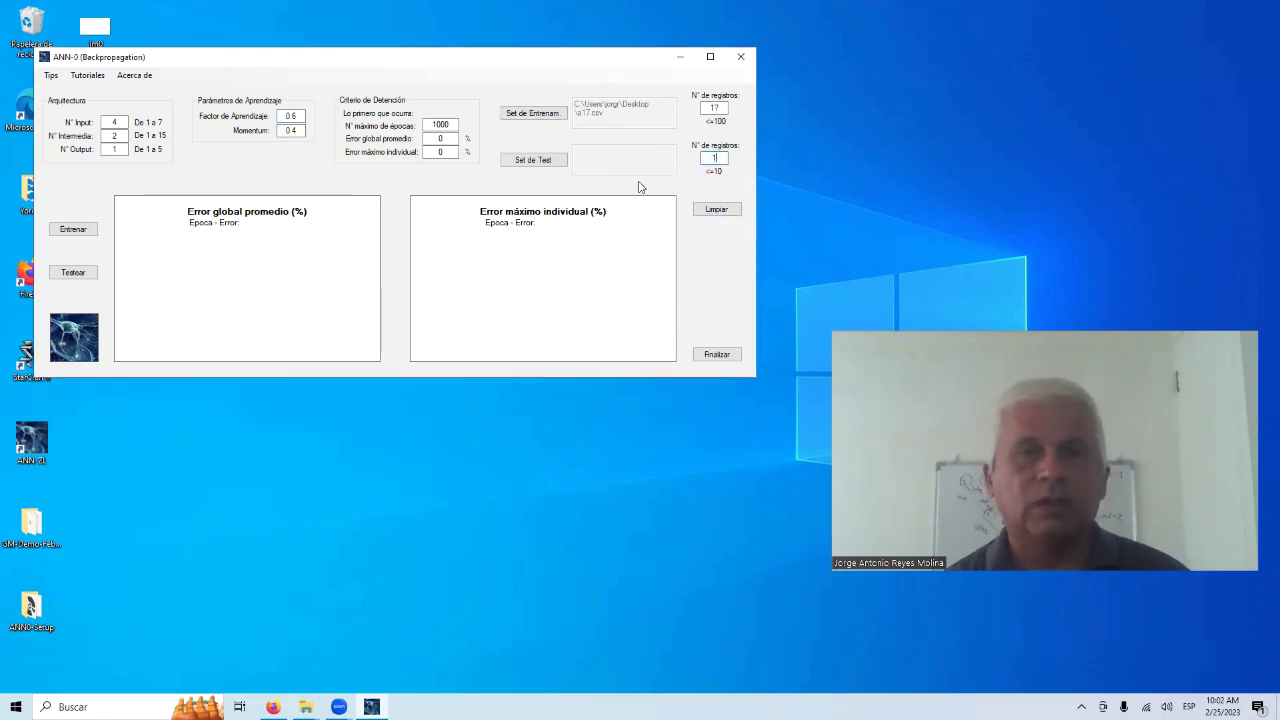
pyautogui.click(549, 163)
pyautogui.click(239, 221)
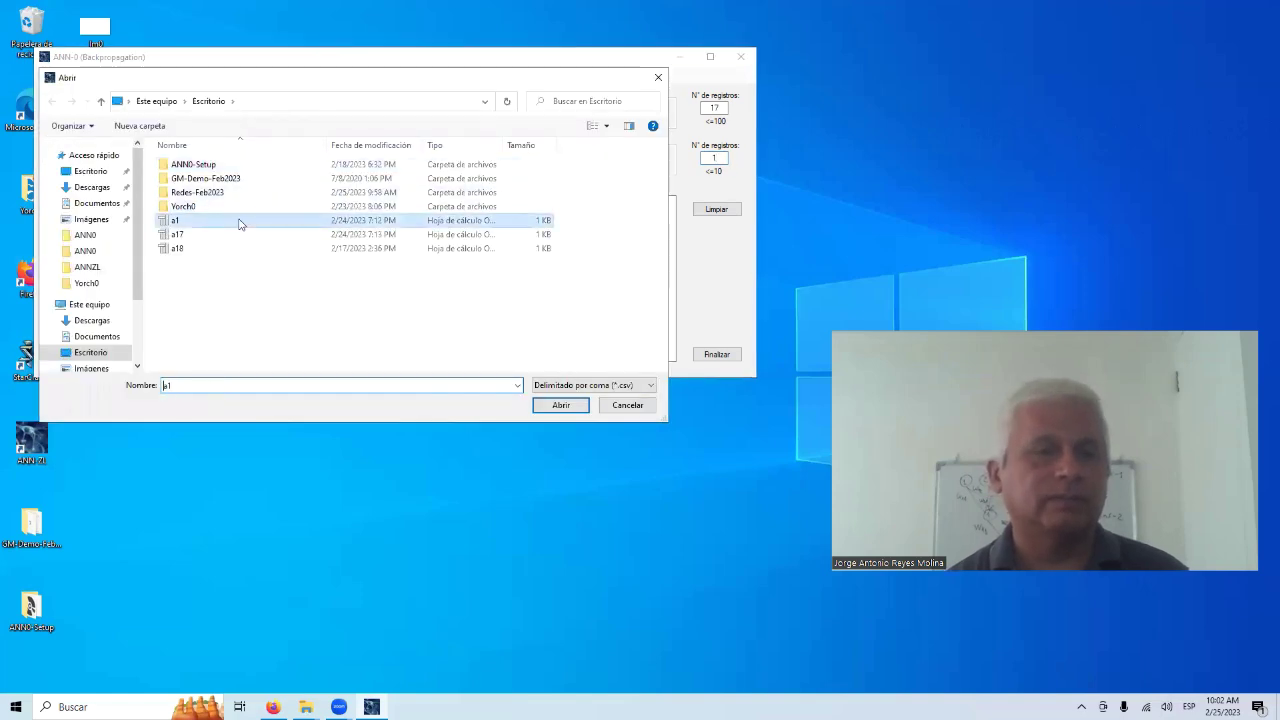
pyautogui.click(561, 405)
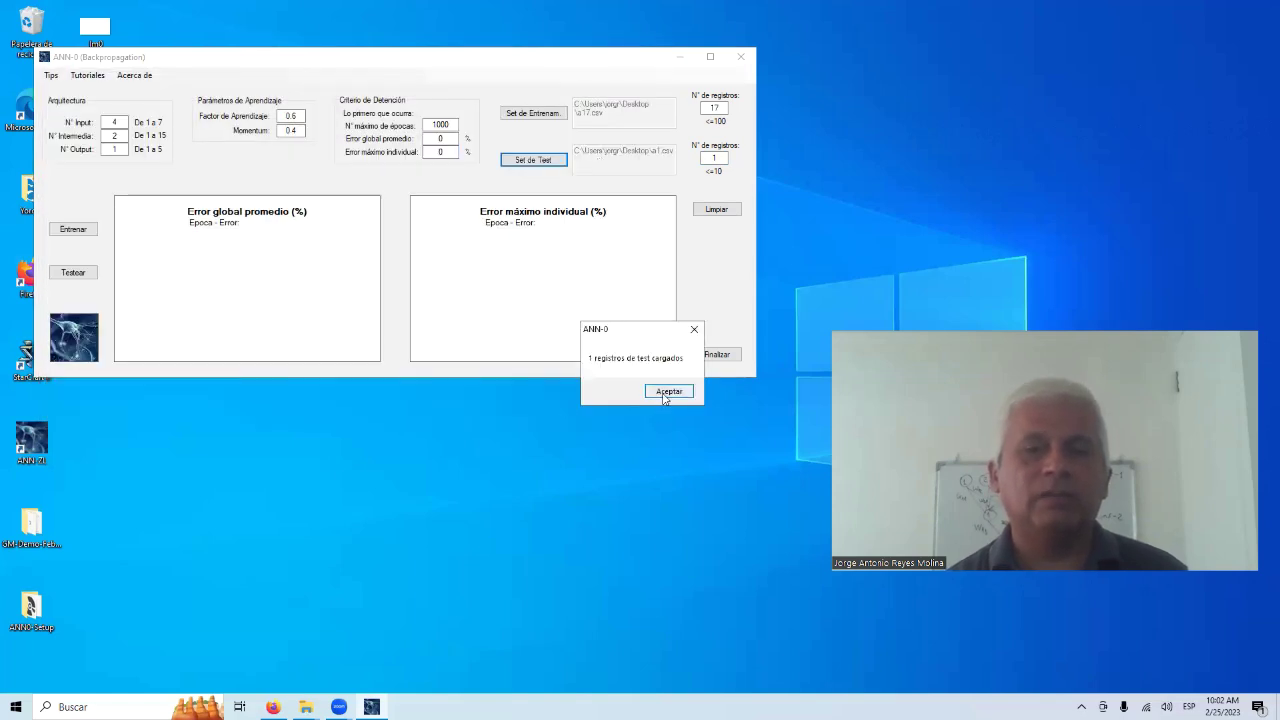
pyautogui.click(667, 392)
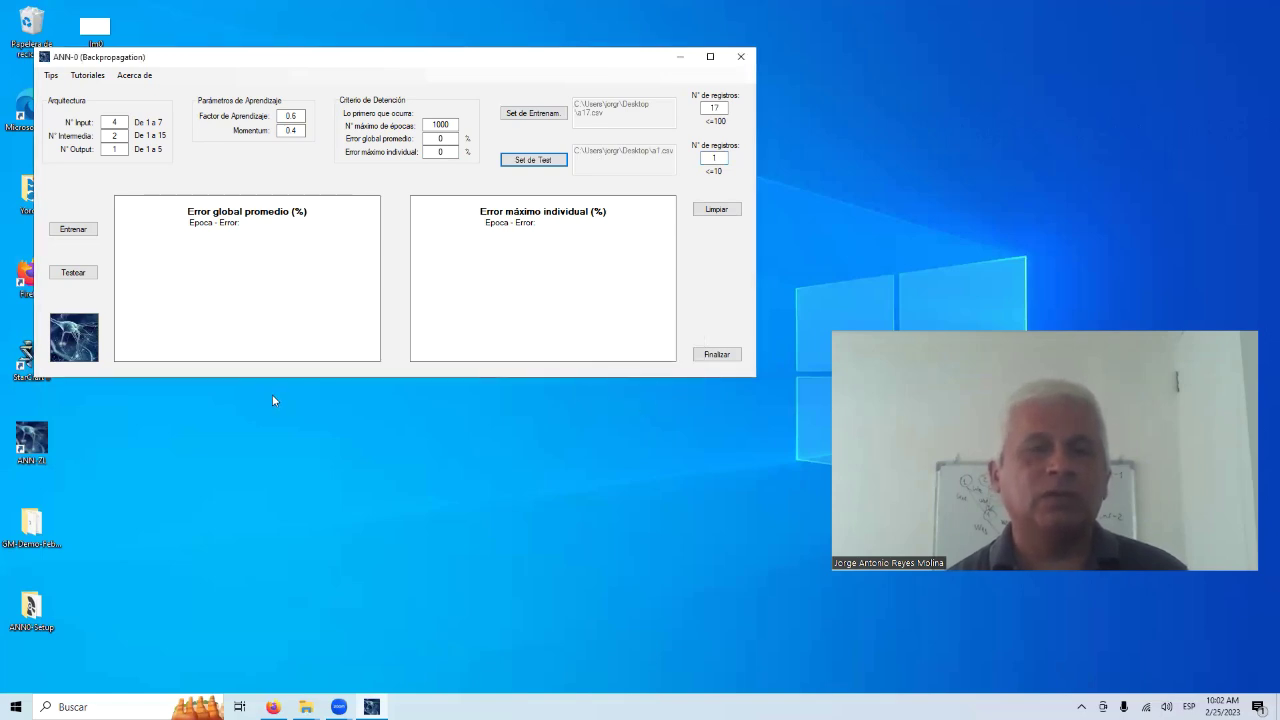
# Train the network, entering C to authorize the change of synaptic weights, and dismiss the end-of-training notice.
pyautogui.click(91, 231)
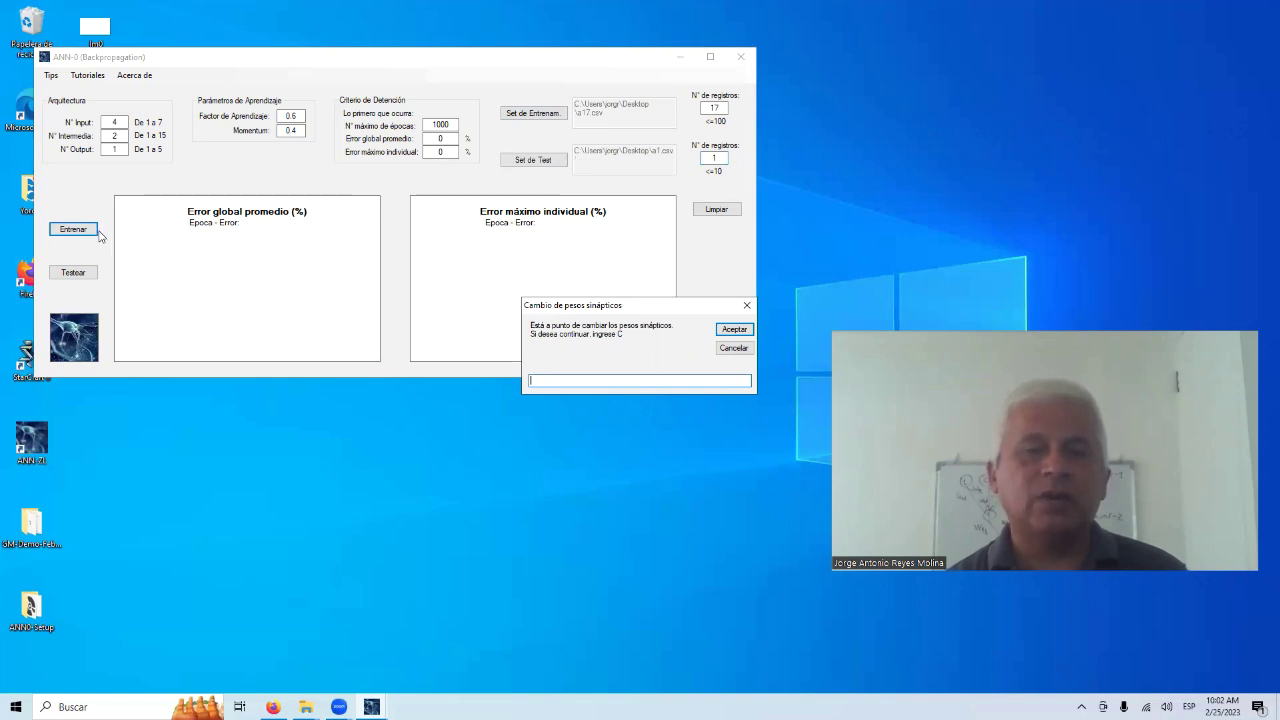
pyautogui.write('C')
pyautogui.click(734, 329)
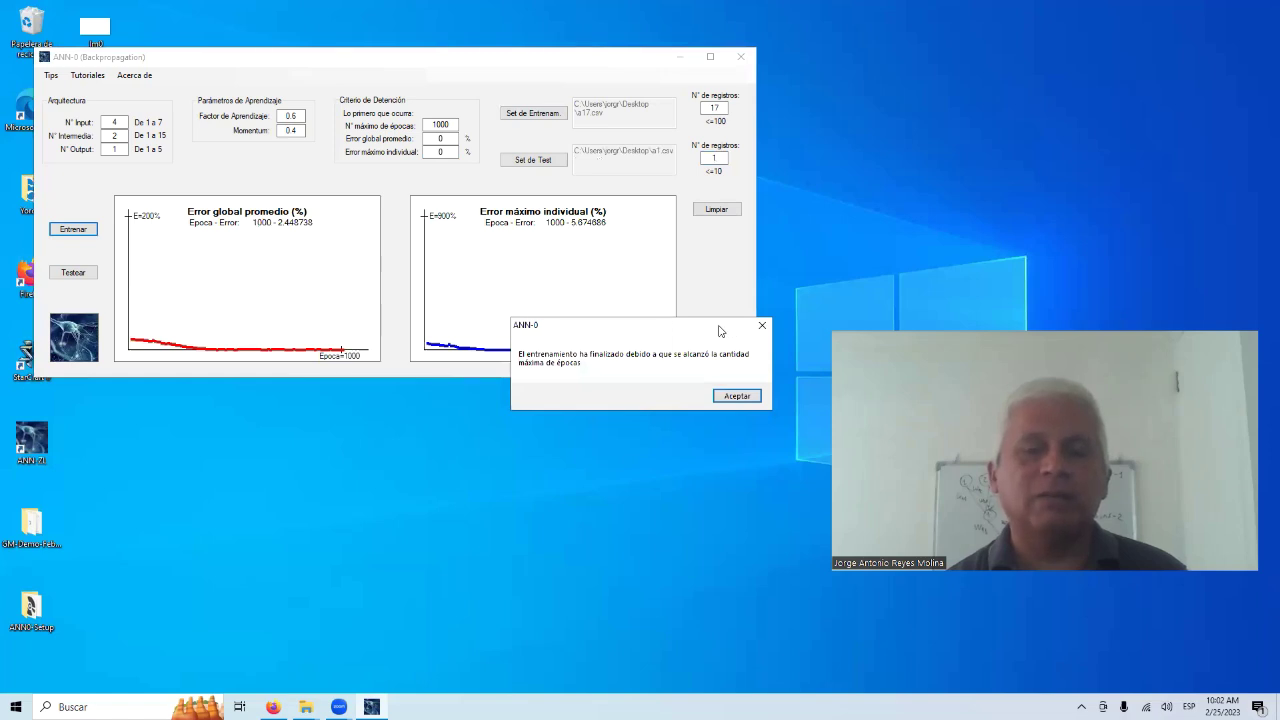
pyautogui.click(716, 399)
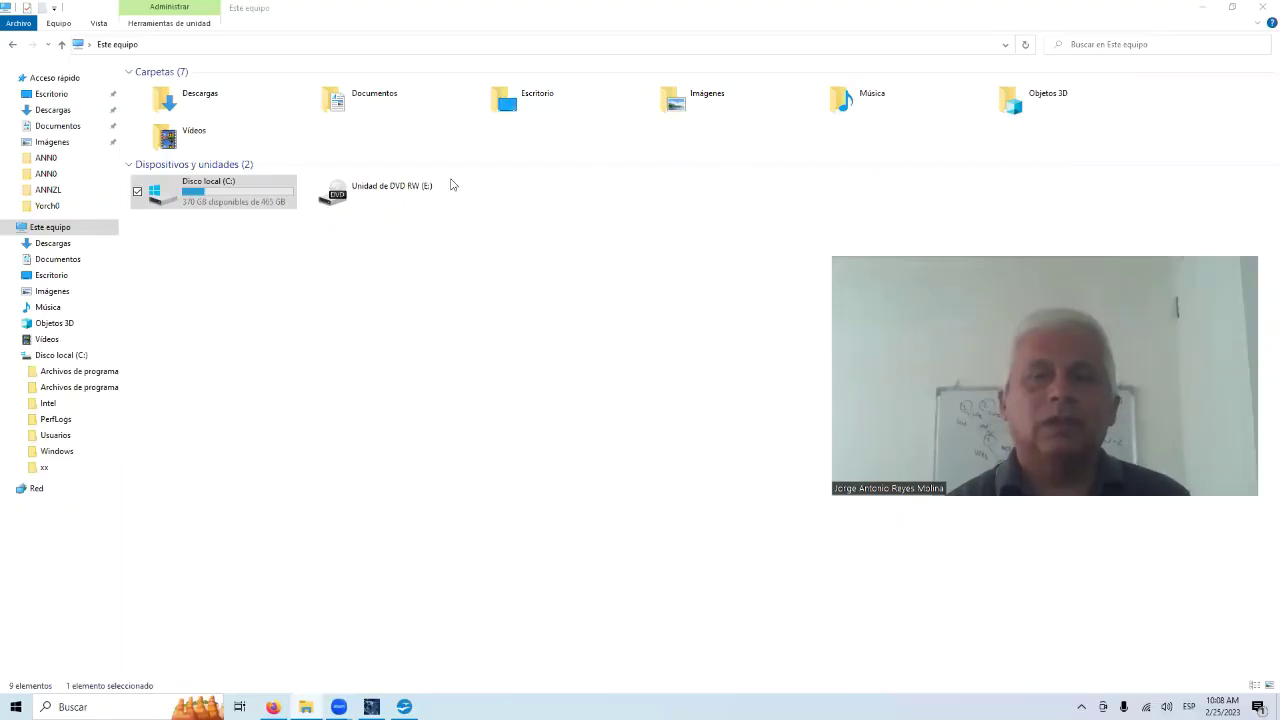
# In File Explorer, open the folder xx\MTT\ANNZL on the local disk C:.
pyautogui.click(260, 208)
pyautogui.doubleClick(260, 208)
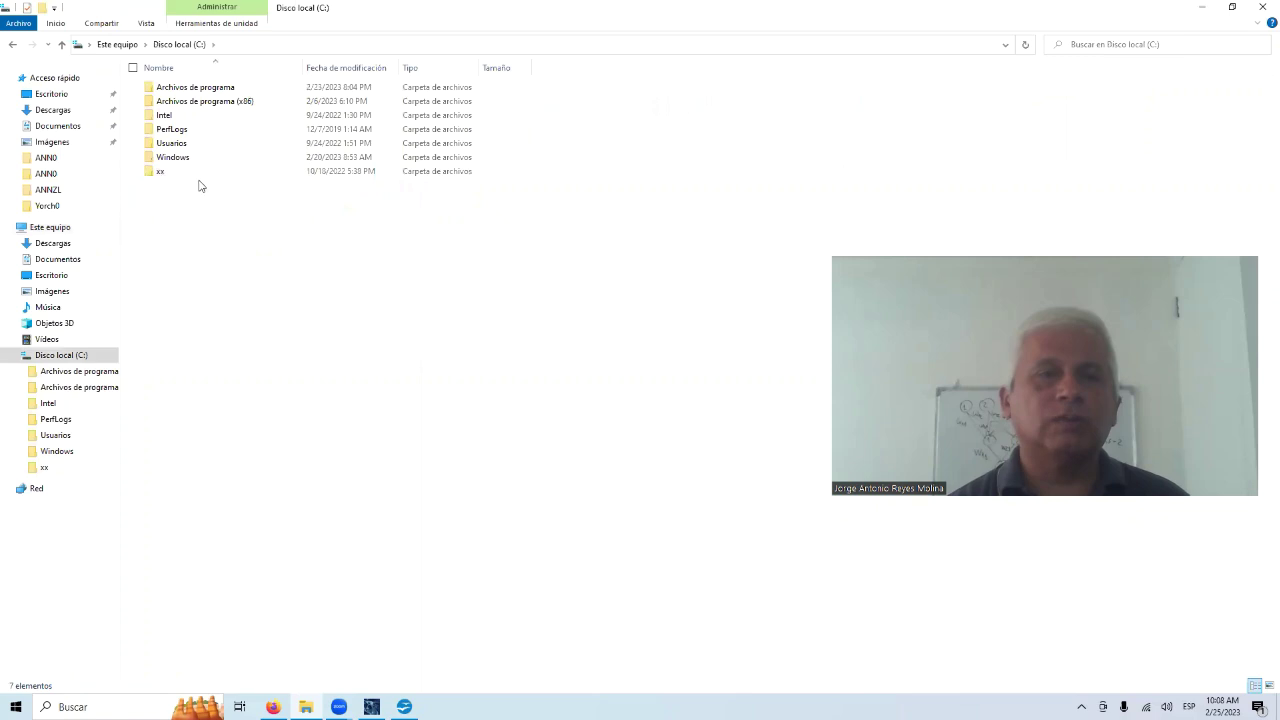
pyautogui.doubleClick(149, 175)
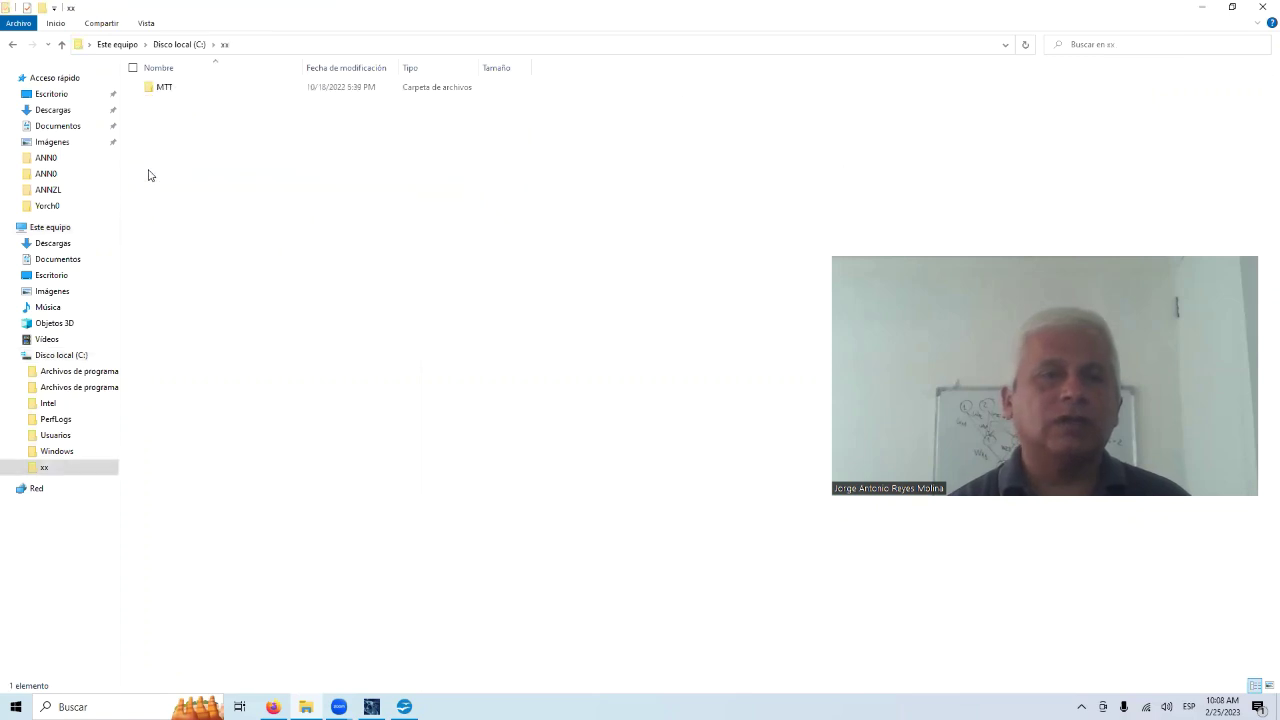
pyautogui.doubleClick(149, 89)
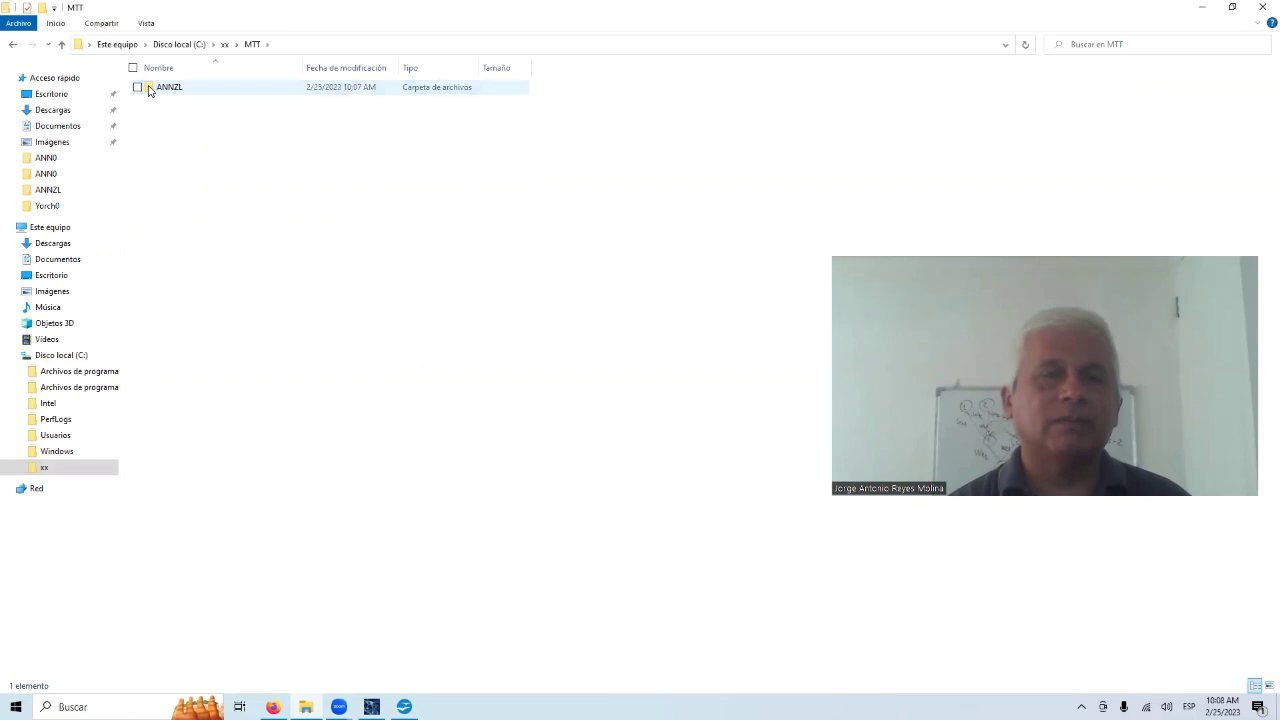
pyautogui.doubleClick(149, 89)
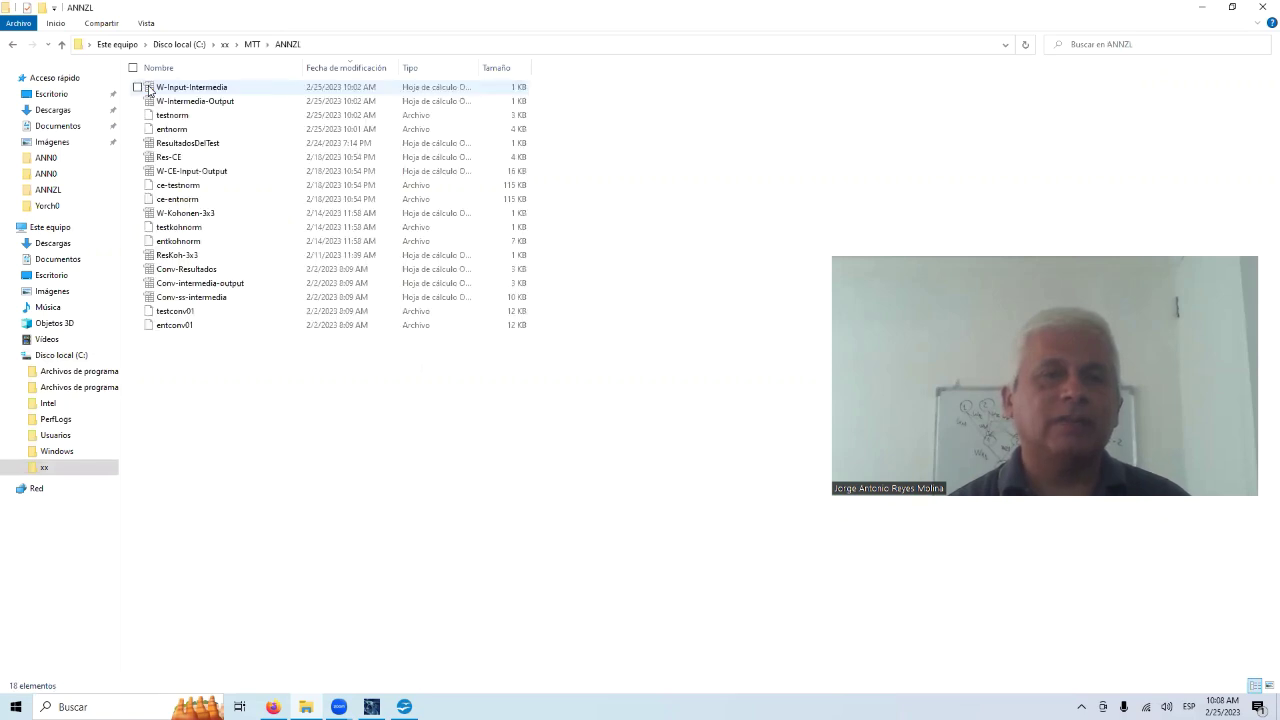
# Locate the two synaptic weight files, open W-Input-Intermedia in OpenOffice Calc and inspect the weight in cell A2.
pyautogui.click(199, 92)
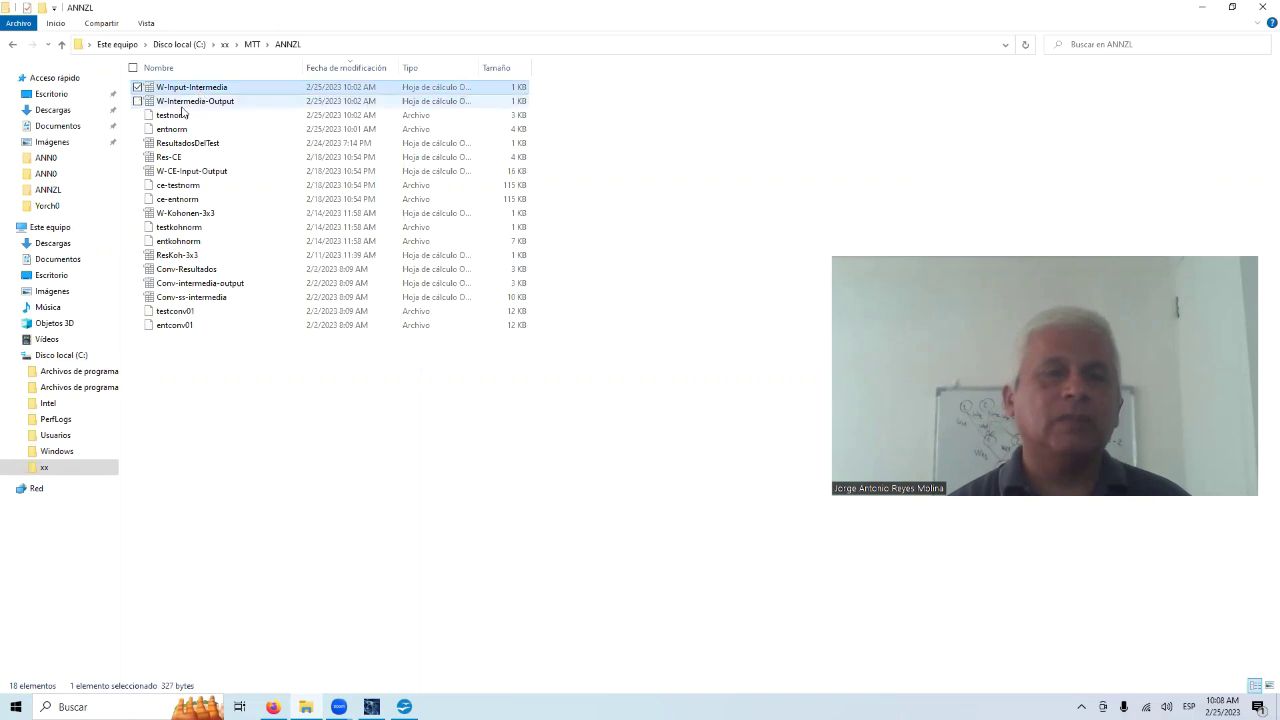
pyautogui.click(183, 104)
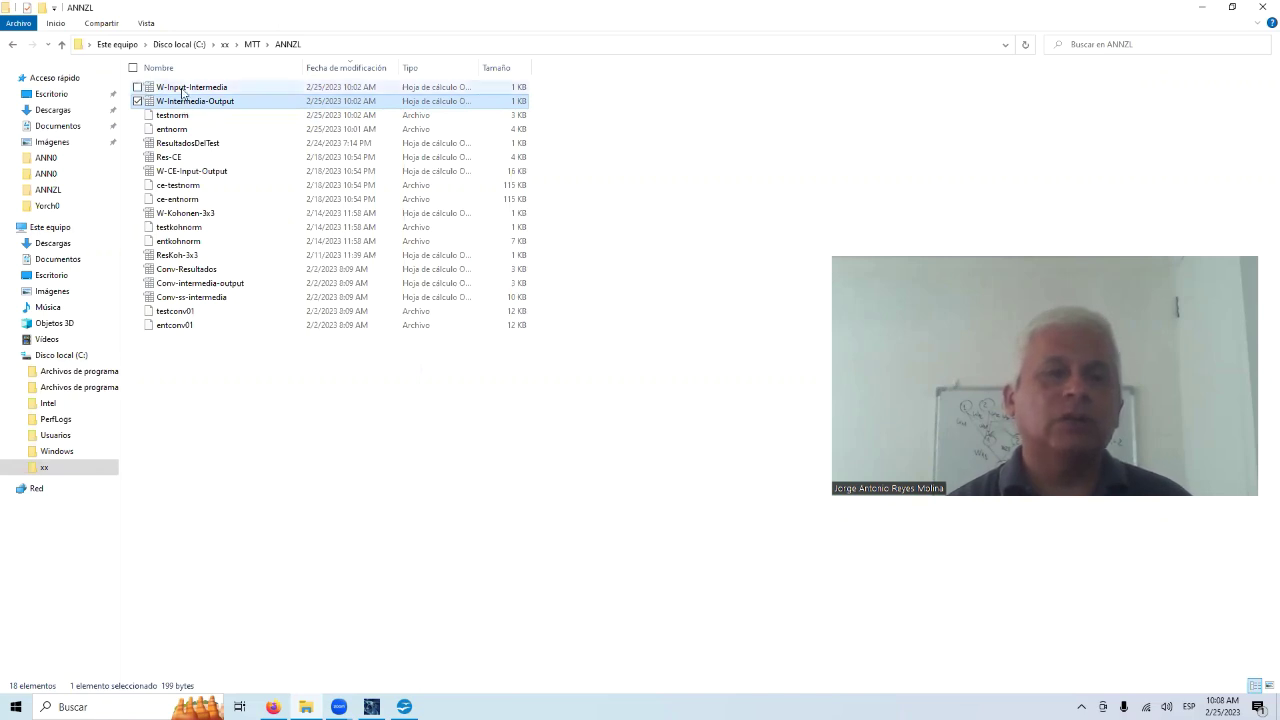
pyautogui.doubleClick(183, 88)
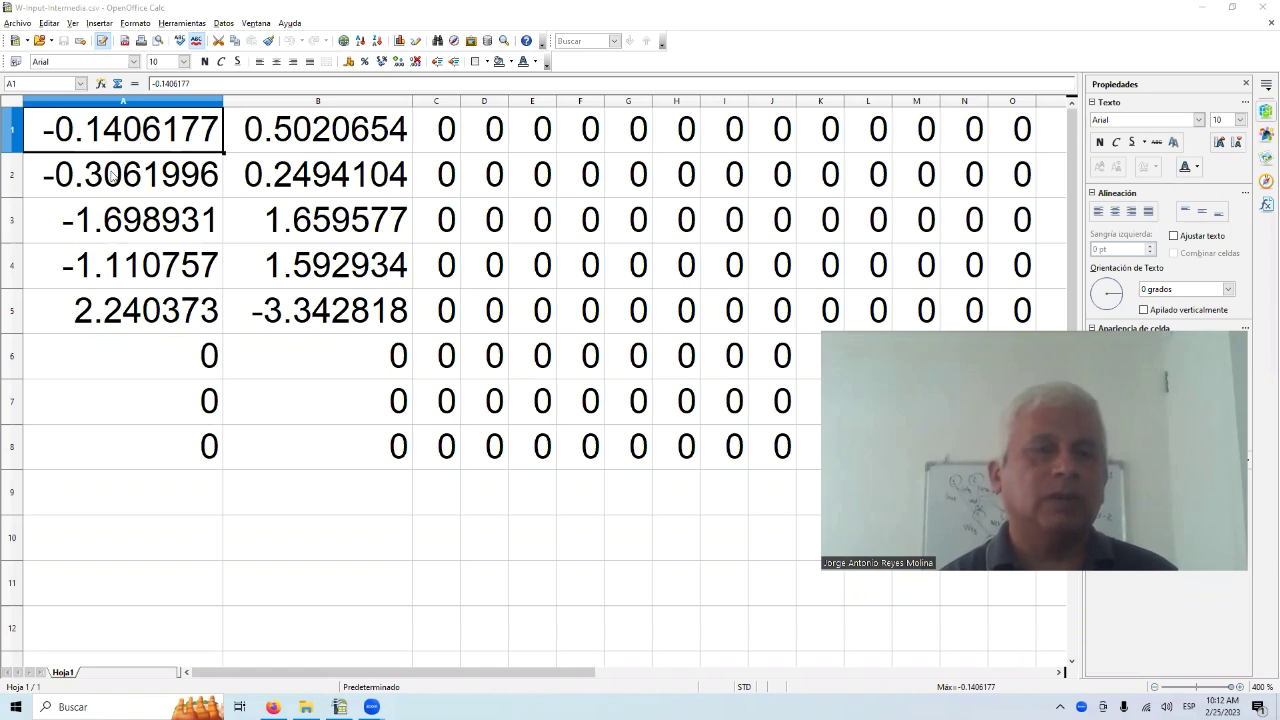
pyautogui.click(115, 176)
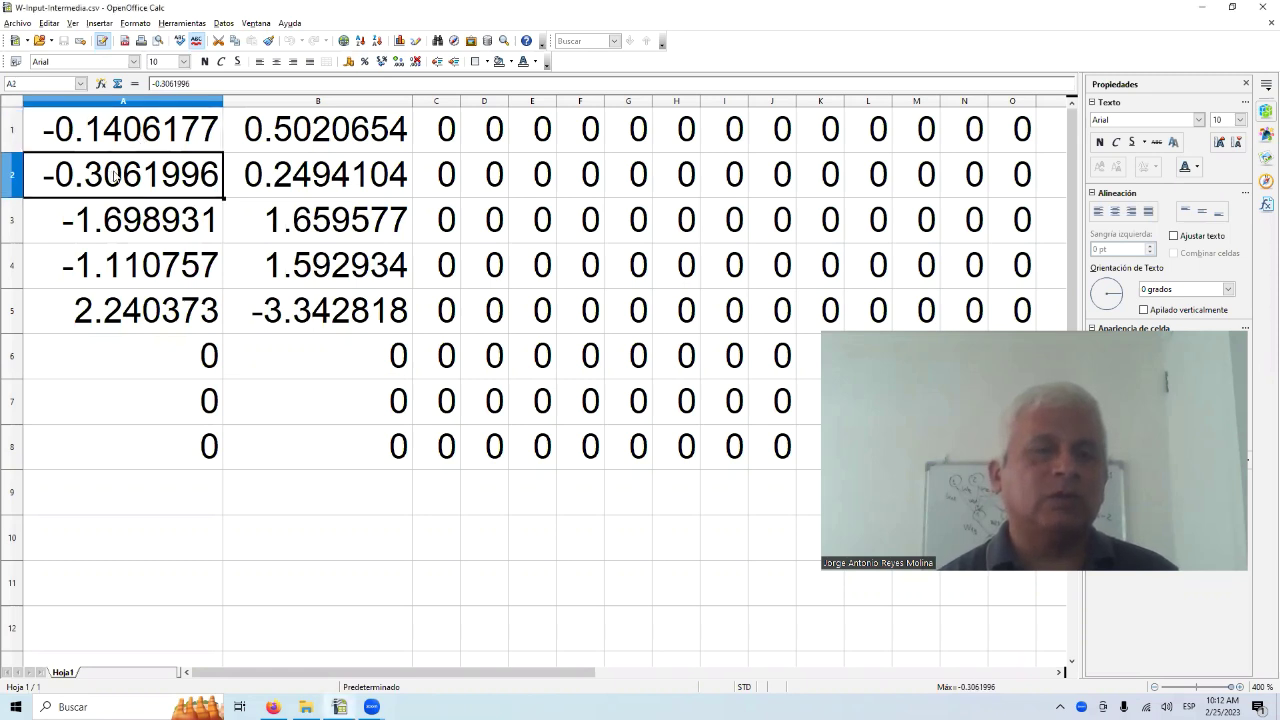
# Examine the remaining input-to-intermediate weights in cells A3:A5 and B1:B5, and select the whole weight block A1:B5.
pyautogui.click(103, 229)
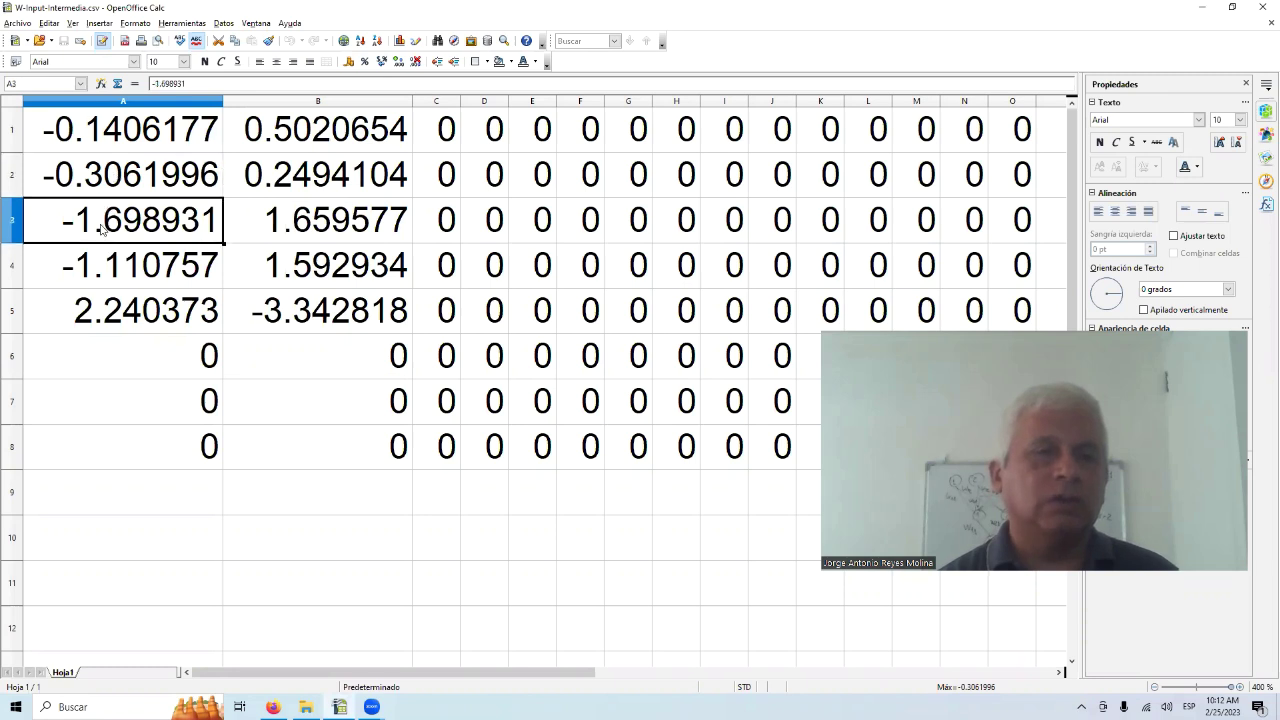
pyautogui.click(108, 271)
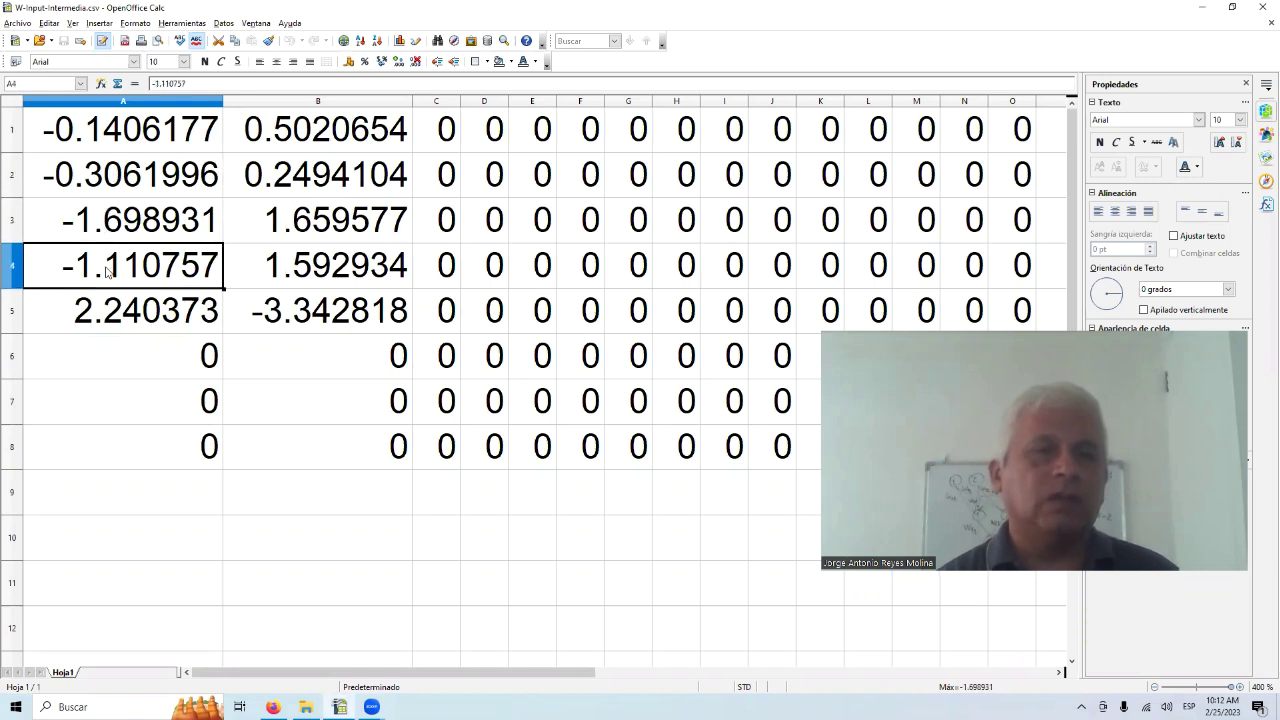
pyautogui.click(100, 316)
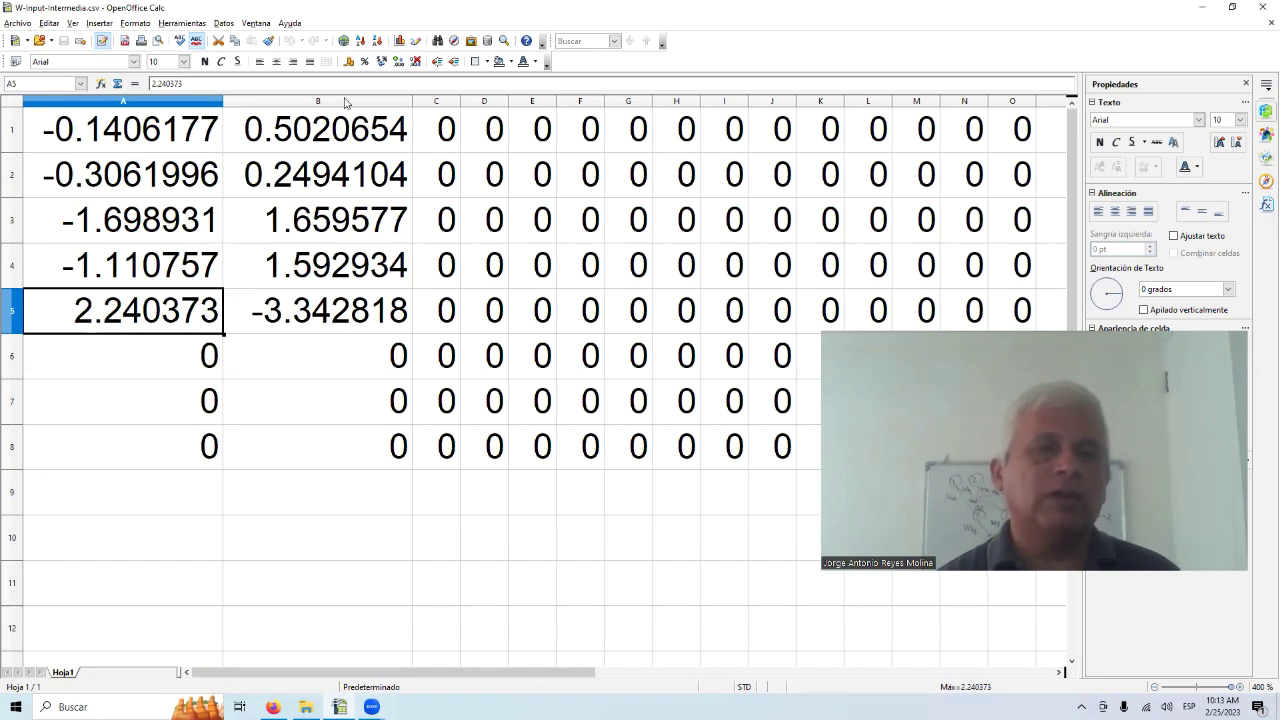
pyautogui.click(345, 103)
pyautogui.click(325, 138)
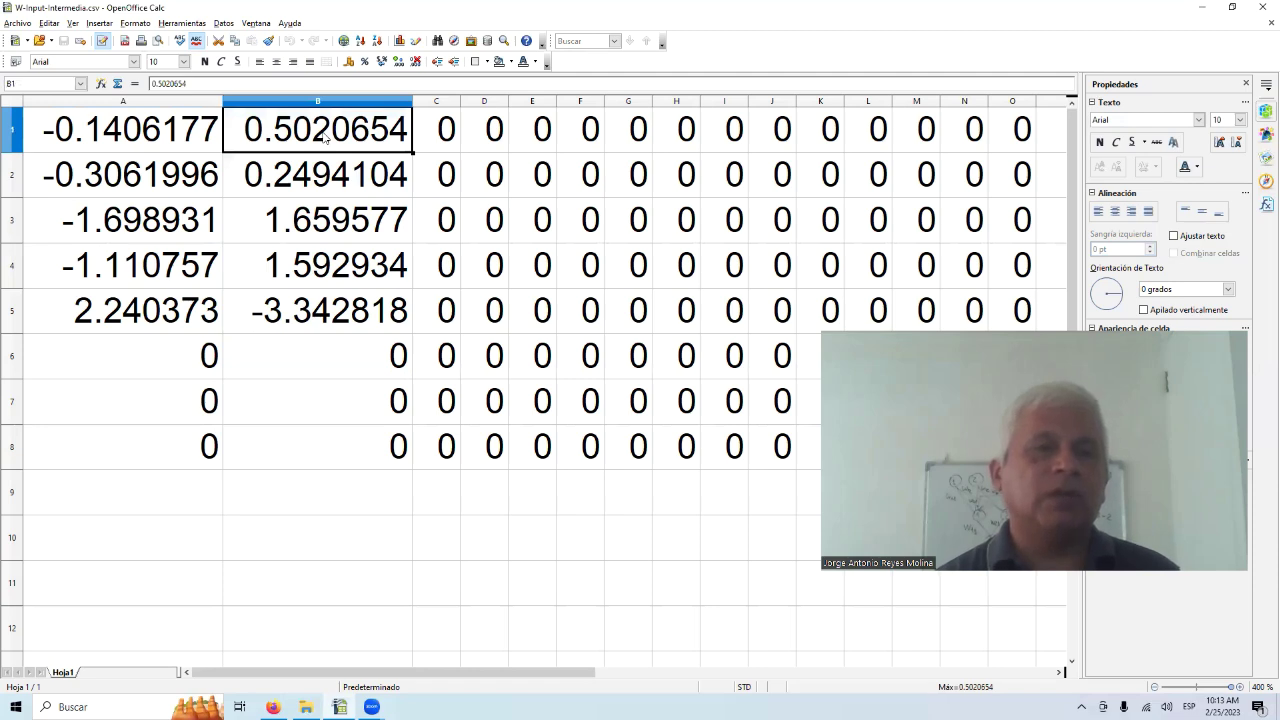
pyautogui.click(311, 177)
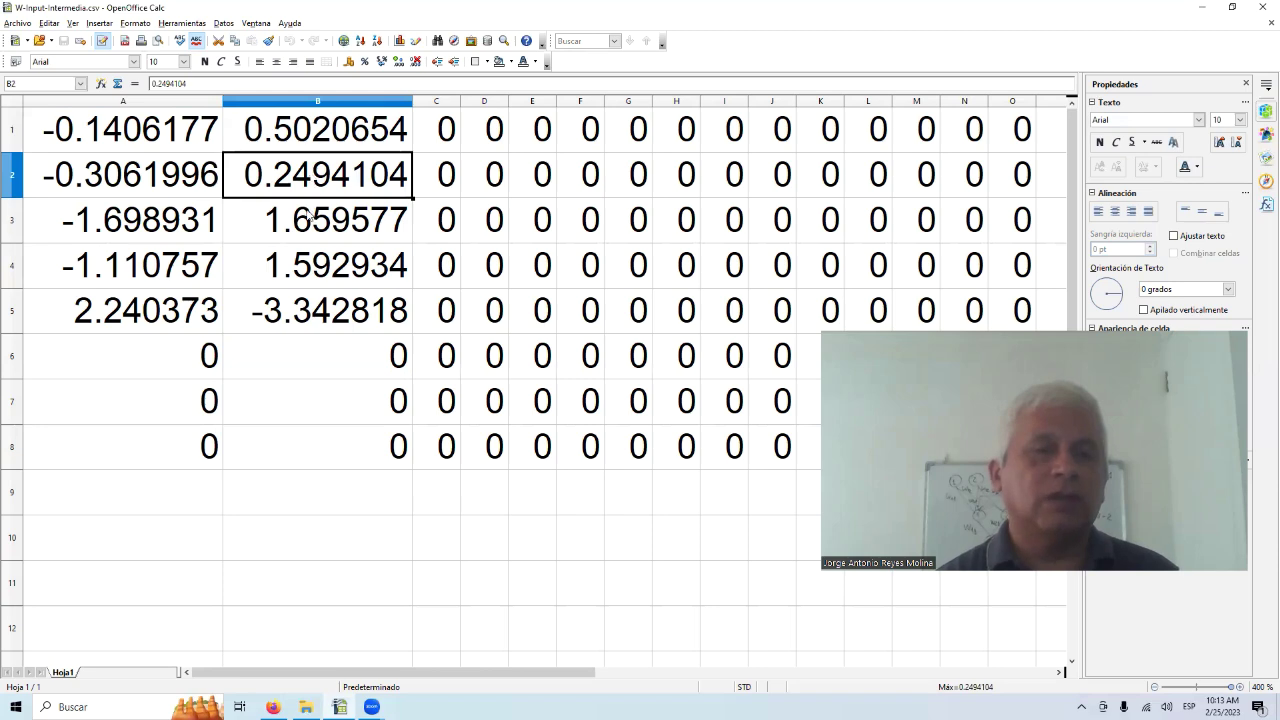
pyautogui.click(311, 213)
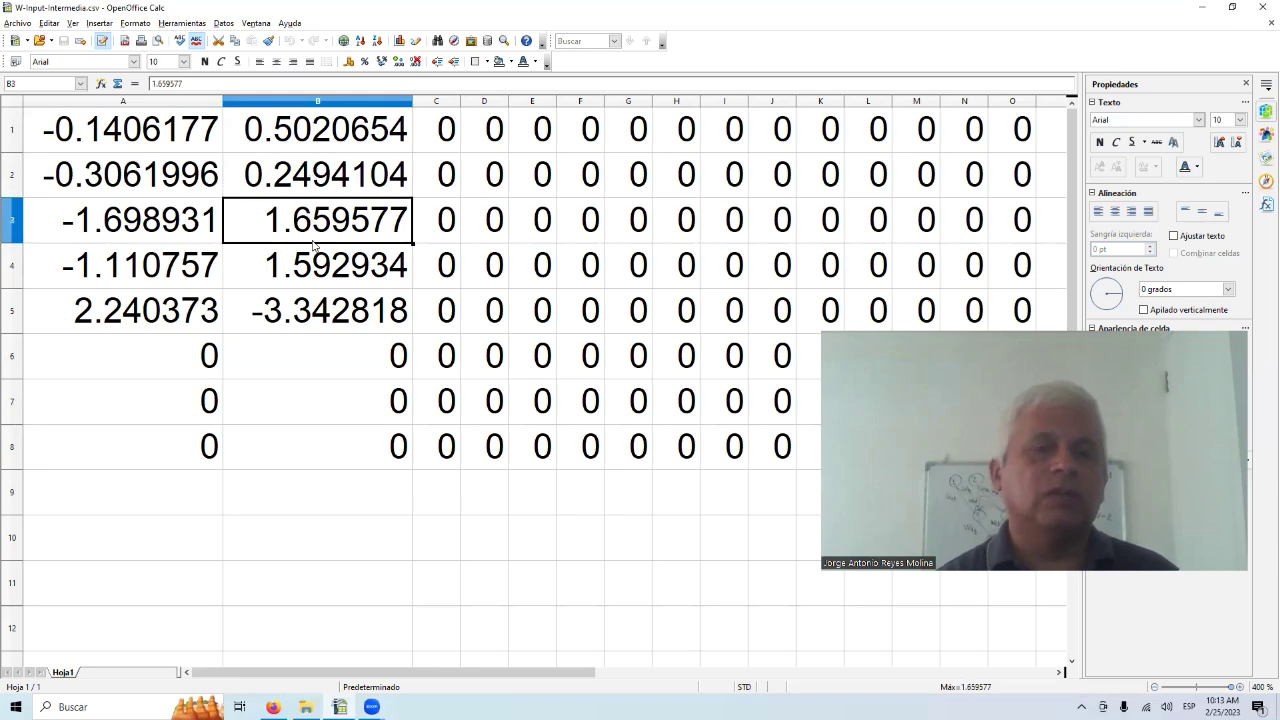
pyautogui.click(302, 271)
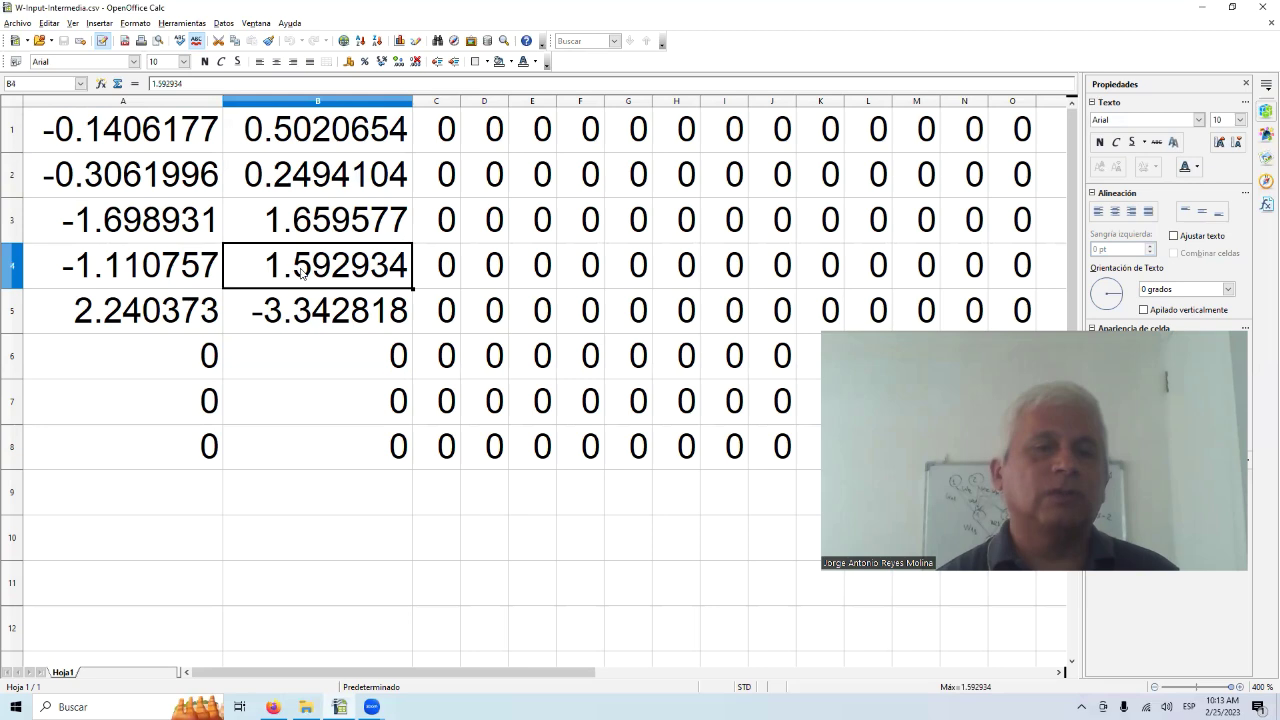
pyautogui.click(295, 312)
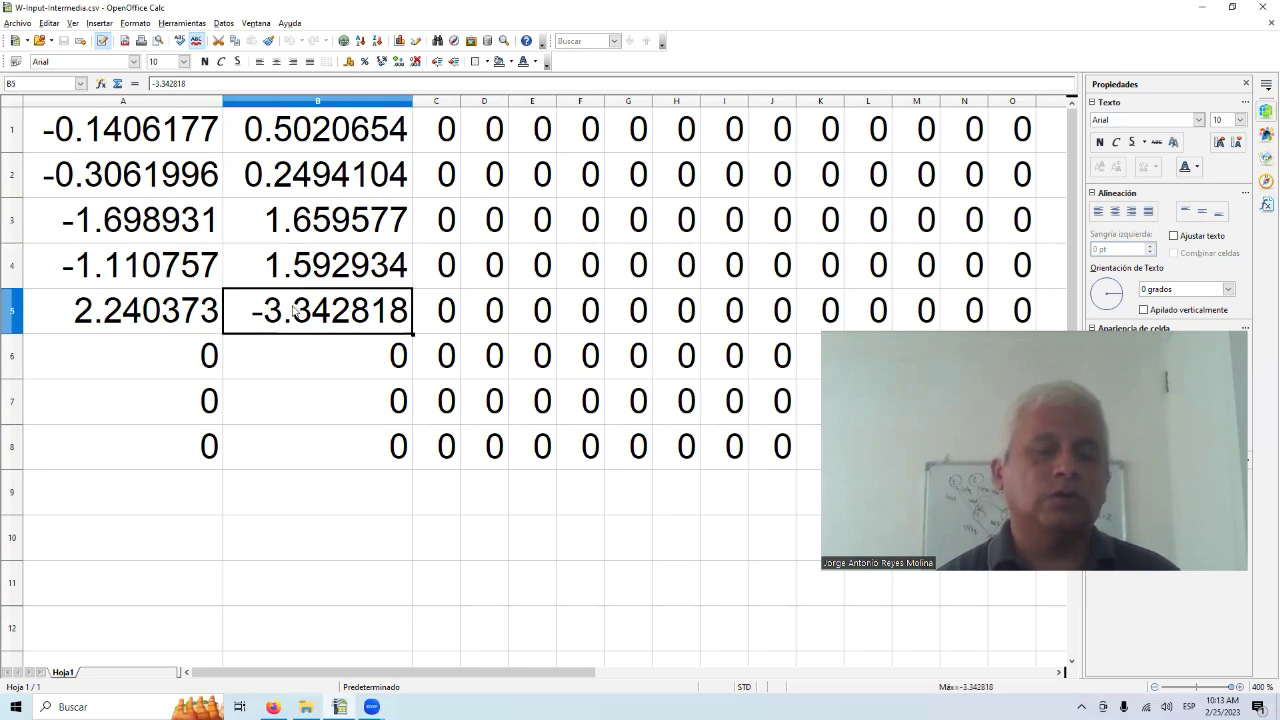
pyautogui.moveTo(295, 312); pyautogui.dragTo(142, 115)
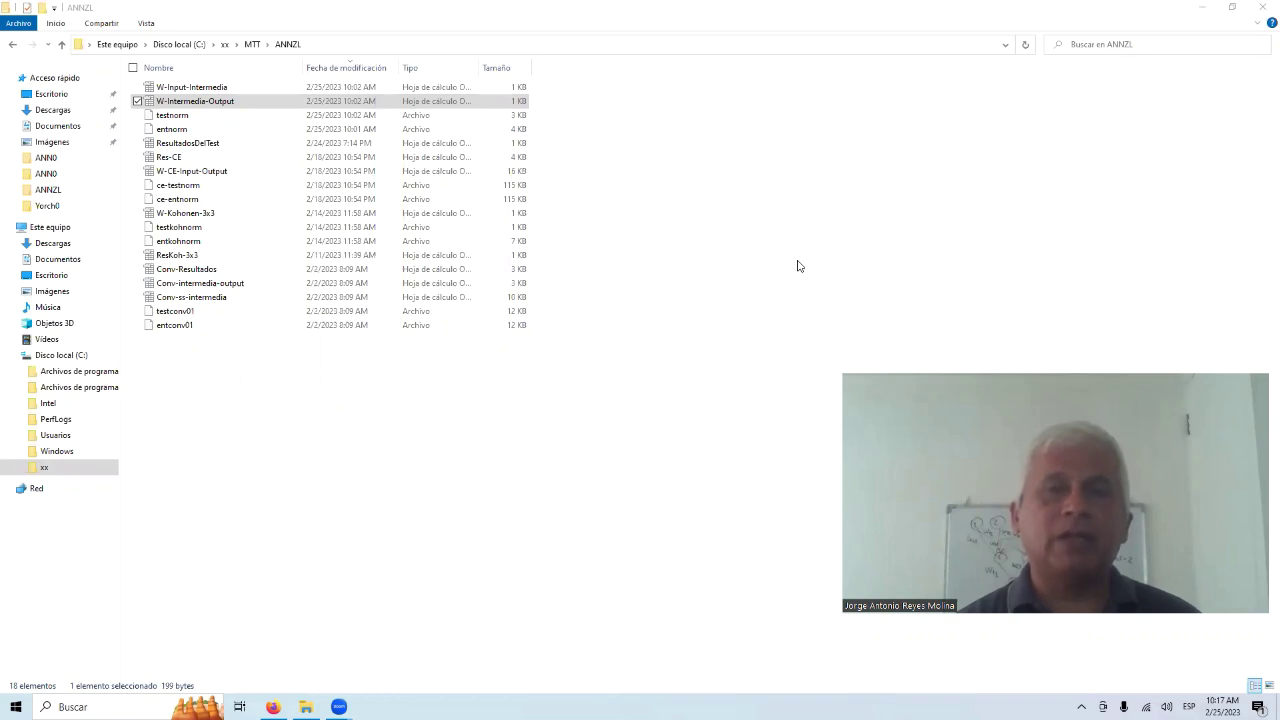
# Open W-Intermedia-Output from the ANNZL folder in OpenOffice Calc and inspect the weights in cells A1:A3, selecting the range.
pyautogui.doubleClick(150, 103)
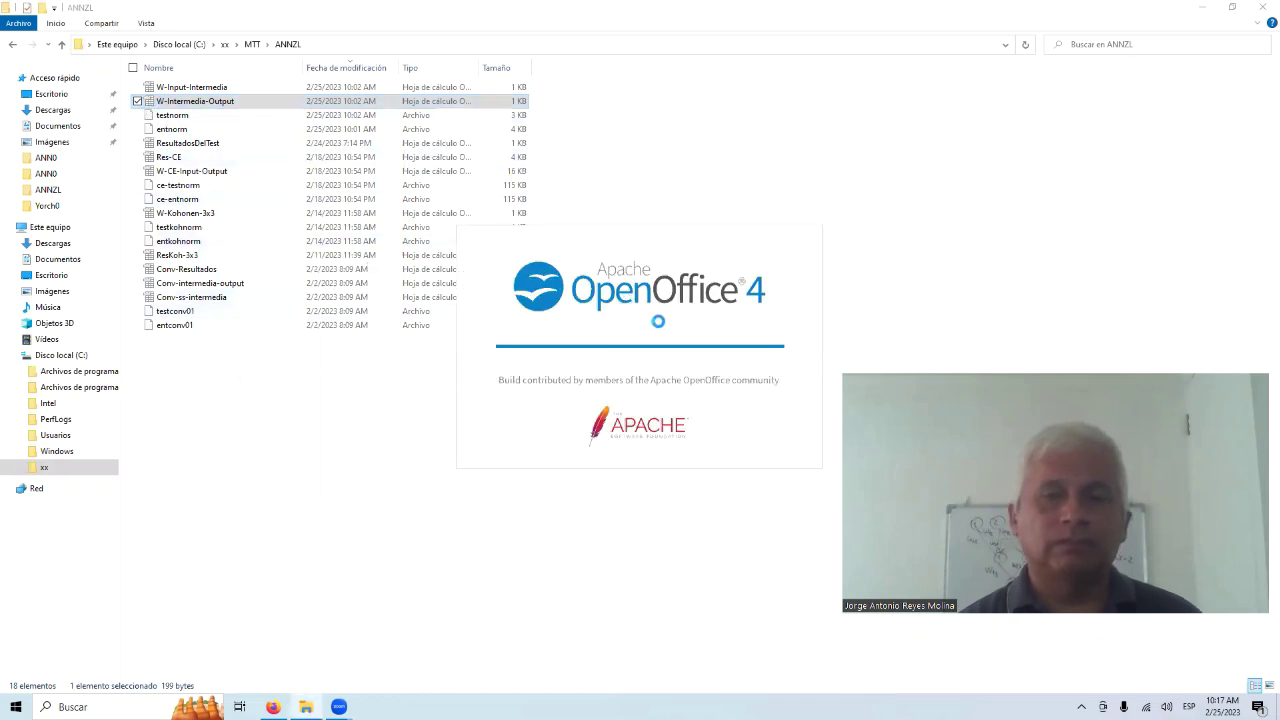
pyautogui.click(819, 184)
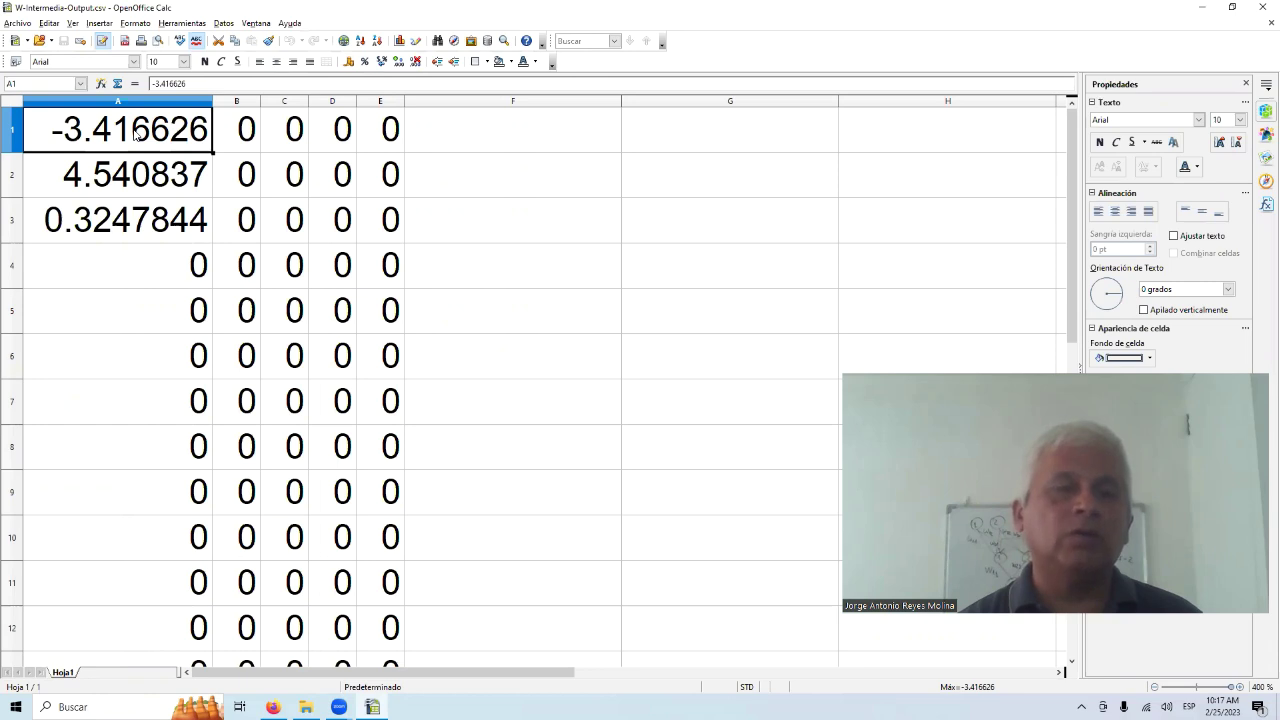
pyautogui.click(117, 179)
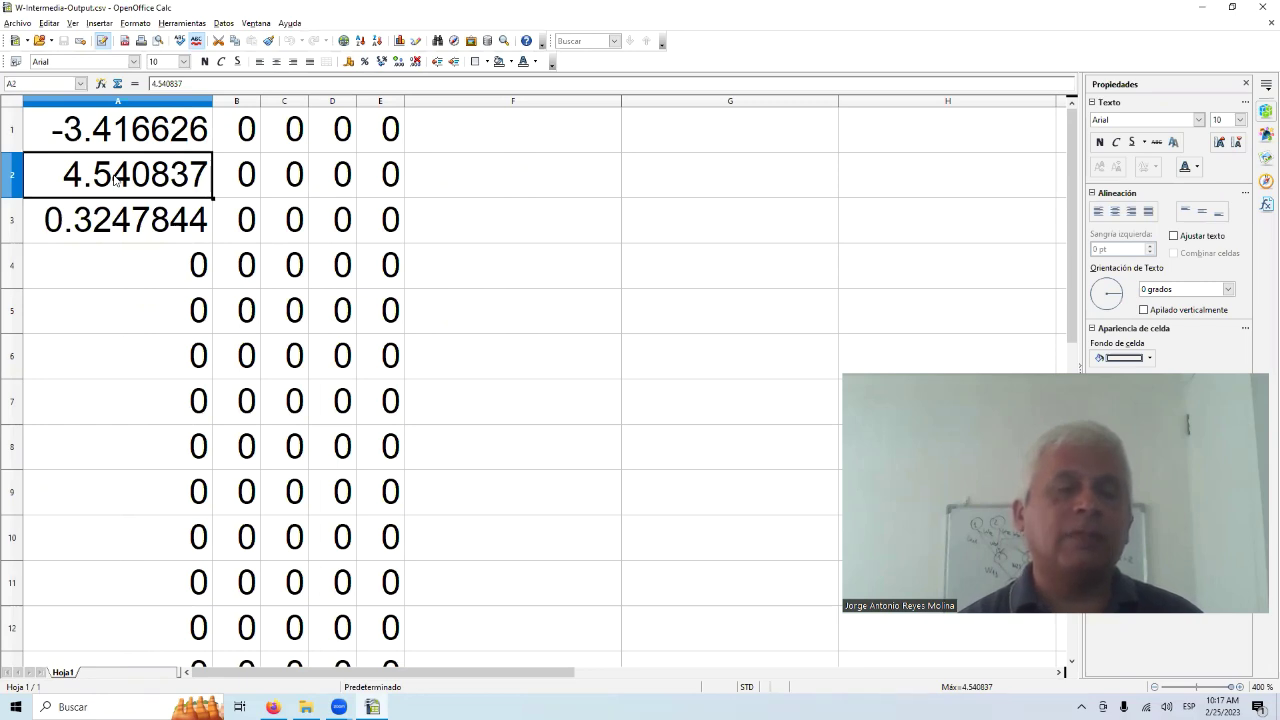
pyautogui.click(96, 228)
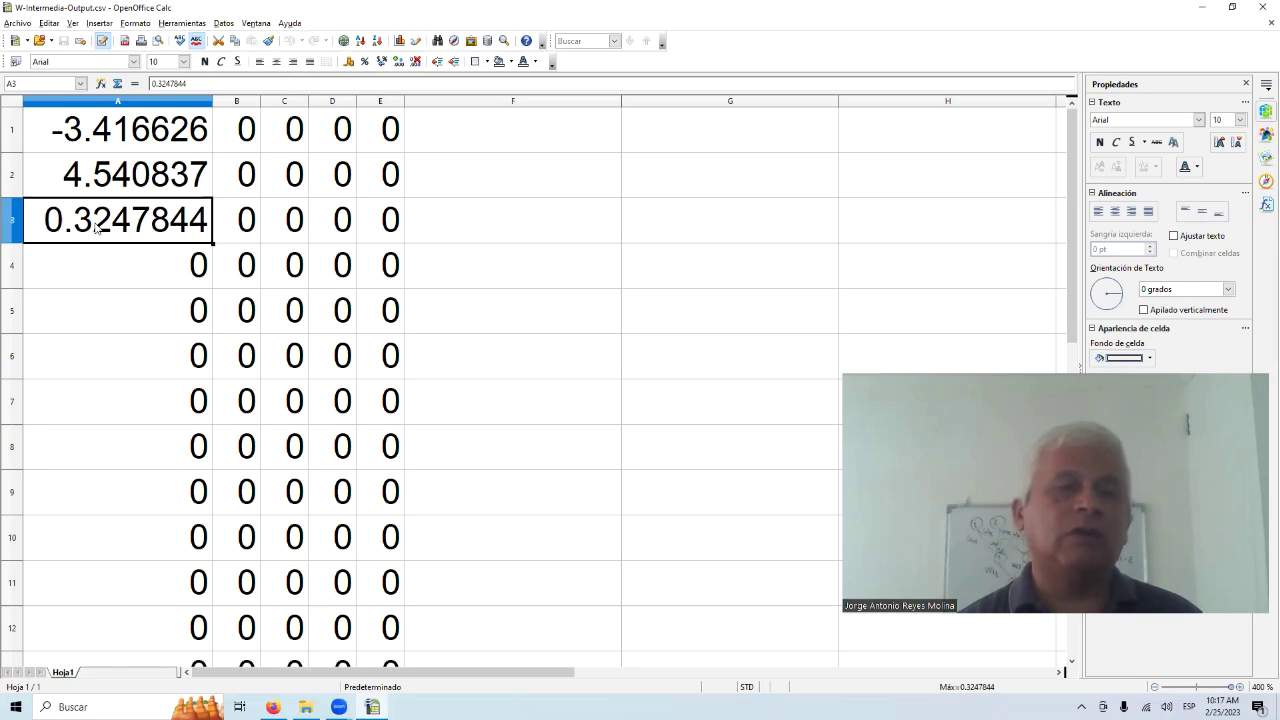
pyautogui.click(128, 135)
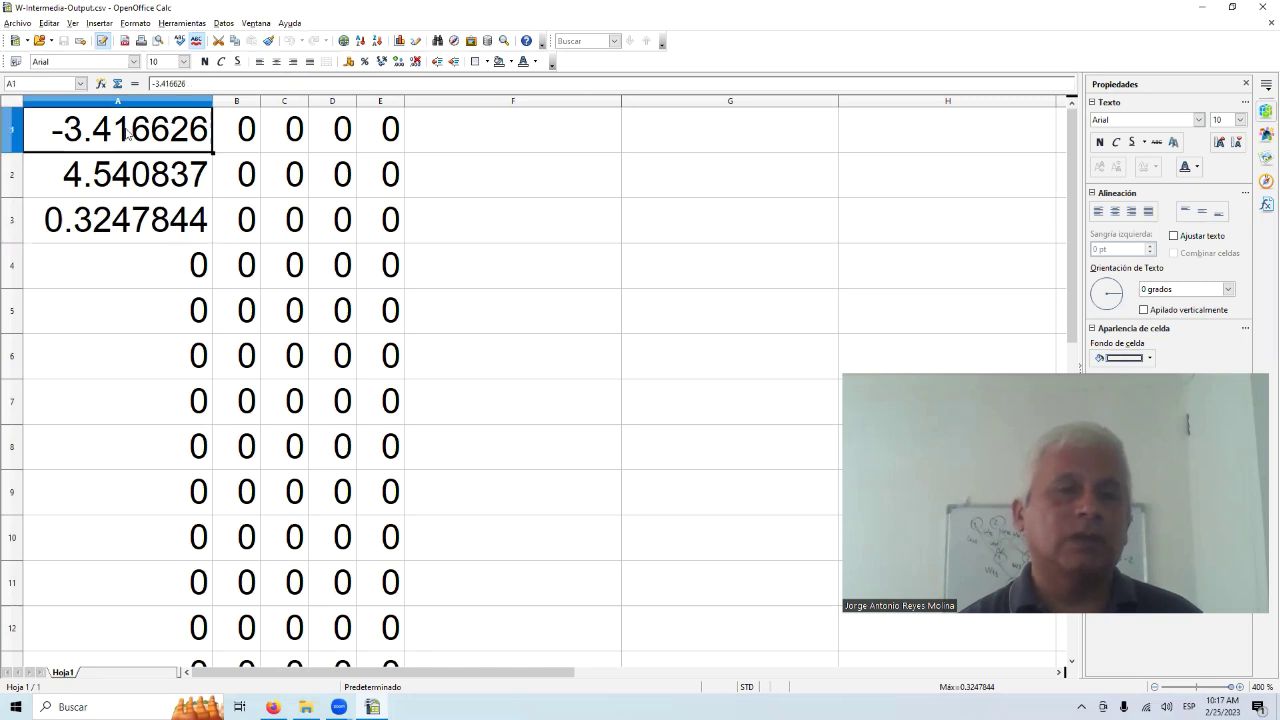
pyautogui.keyDown('shift'); pyautogui.click(121, 229); pyautogui.keyUp('shift')
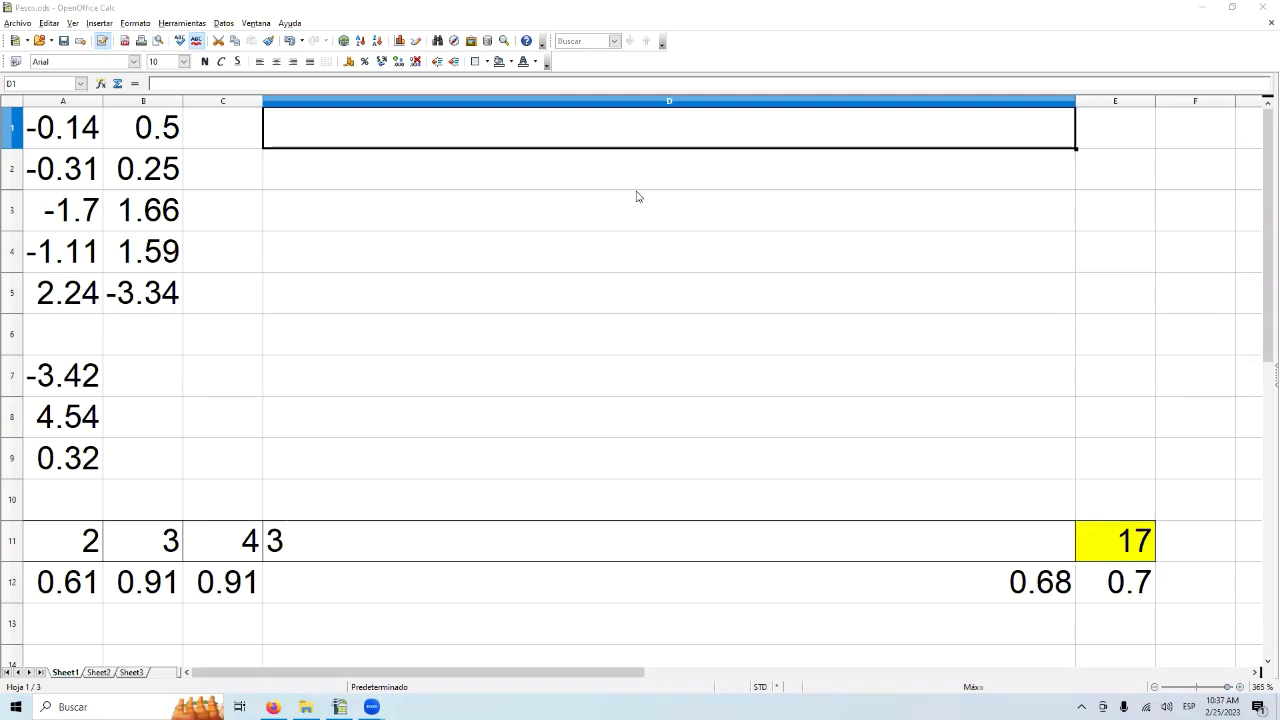
# In Sheet1 of Pesos.ods, enter the formula =A1*A12+A2*B12+A3*C12+A4*D12+A5 in cell D1 and left-align it.
pyautogui.write('=')
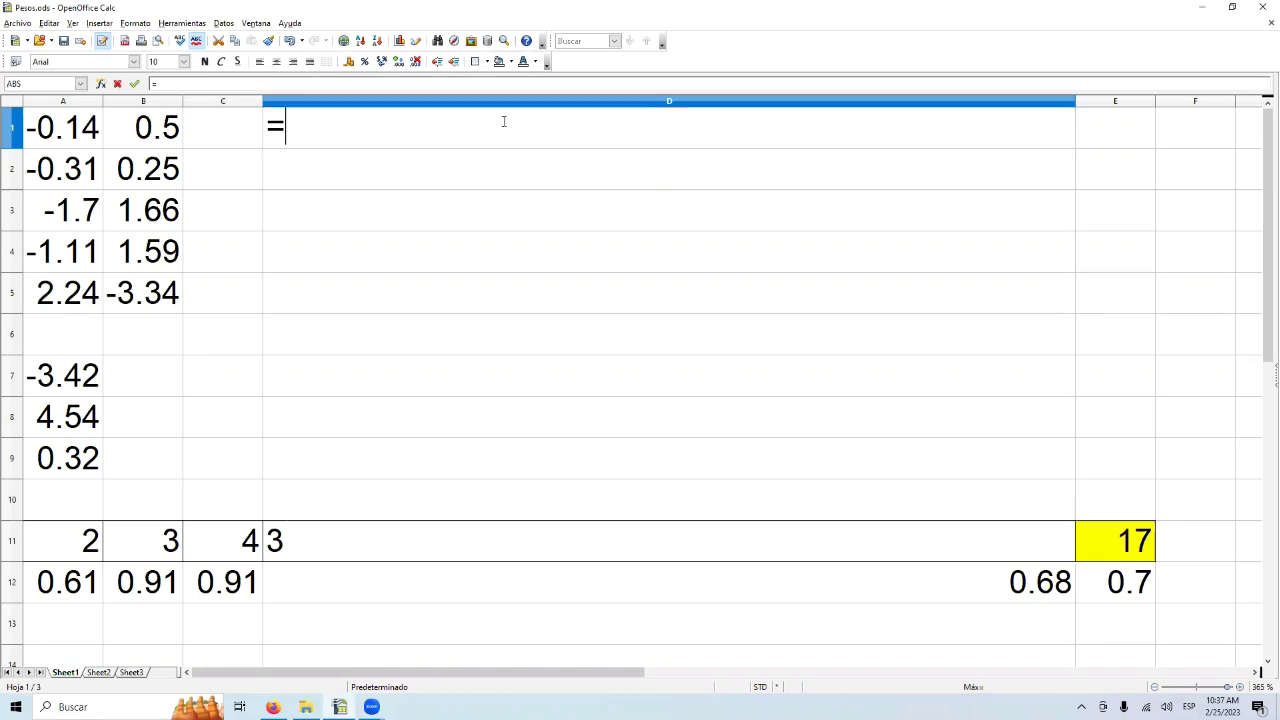
pyautogui.click(89, 129)
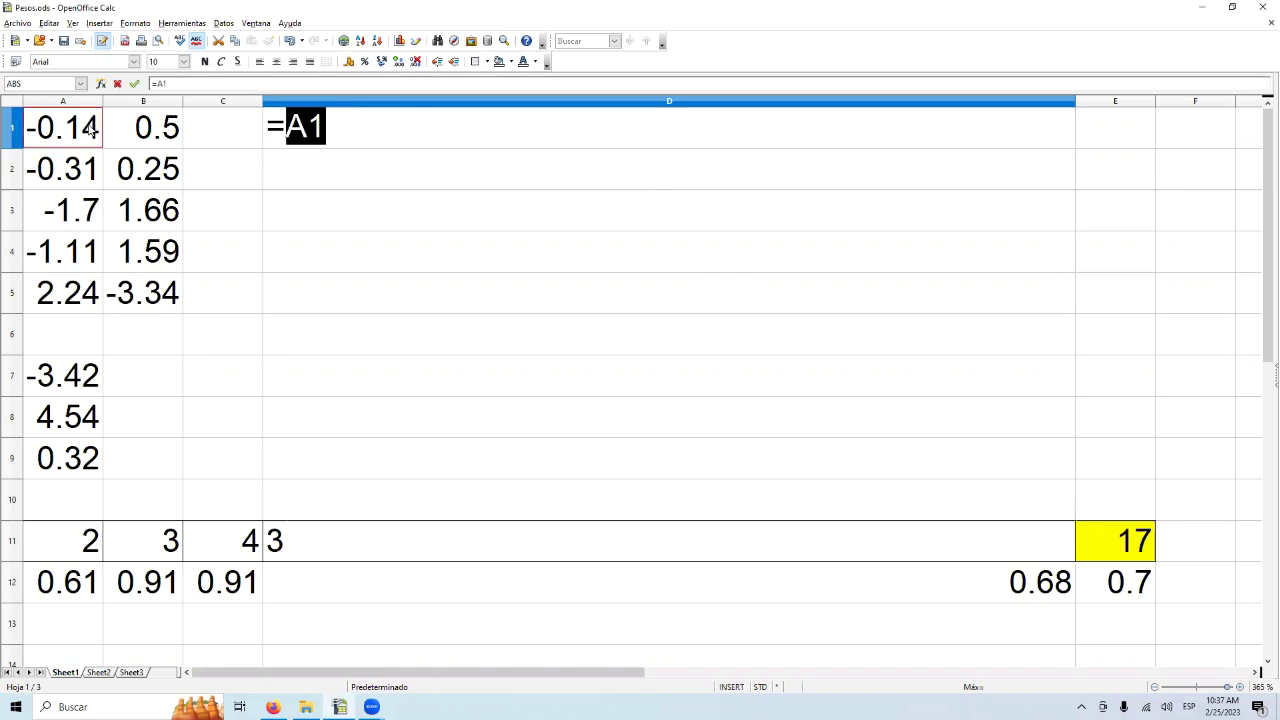
pyautogui.write('*')
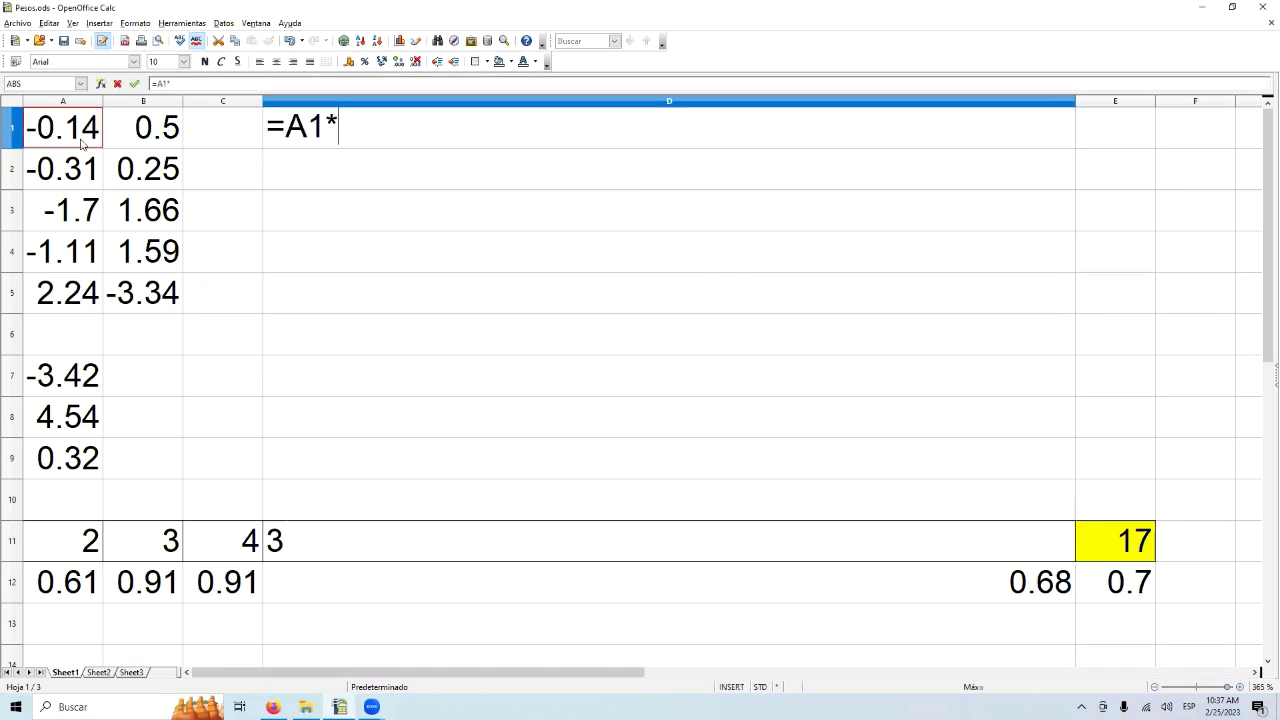
pyautogui.click(57, 586)
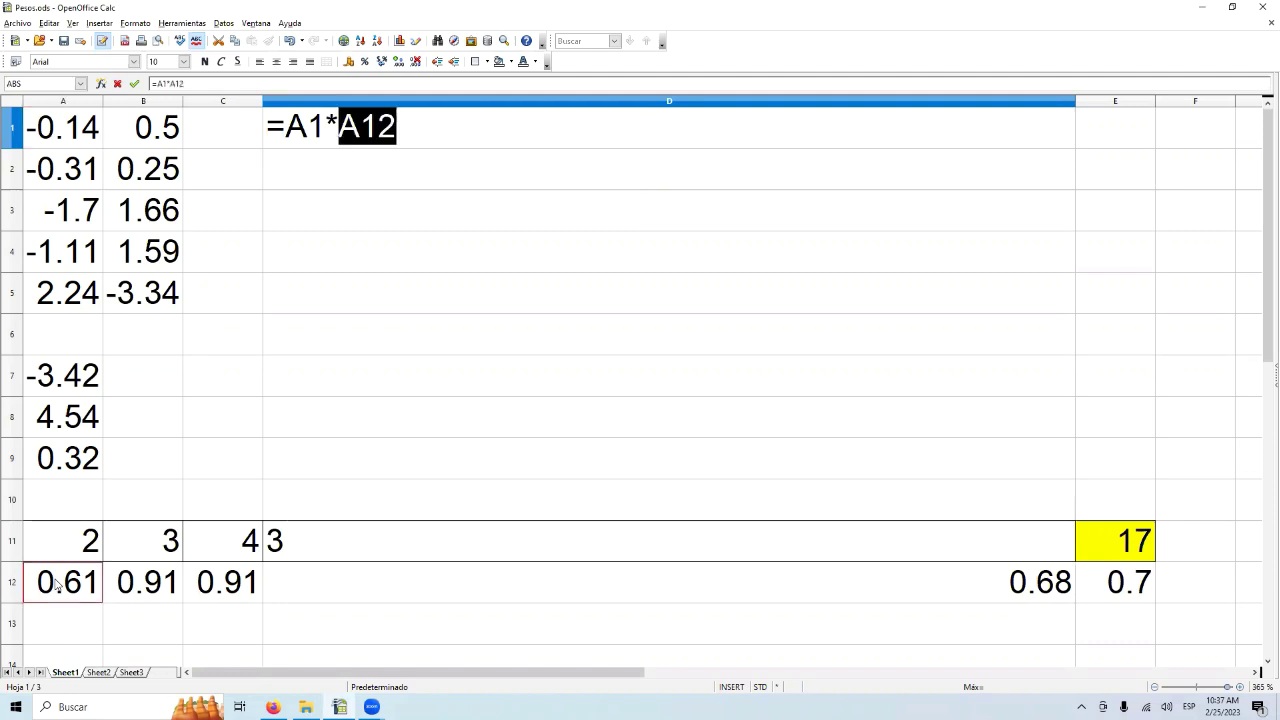
pyautogui.write('+')
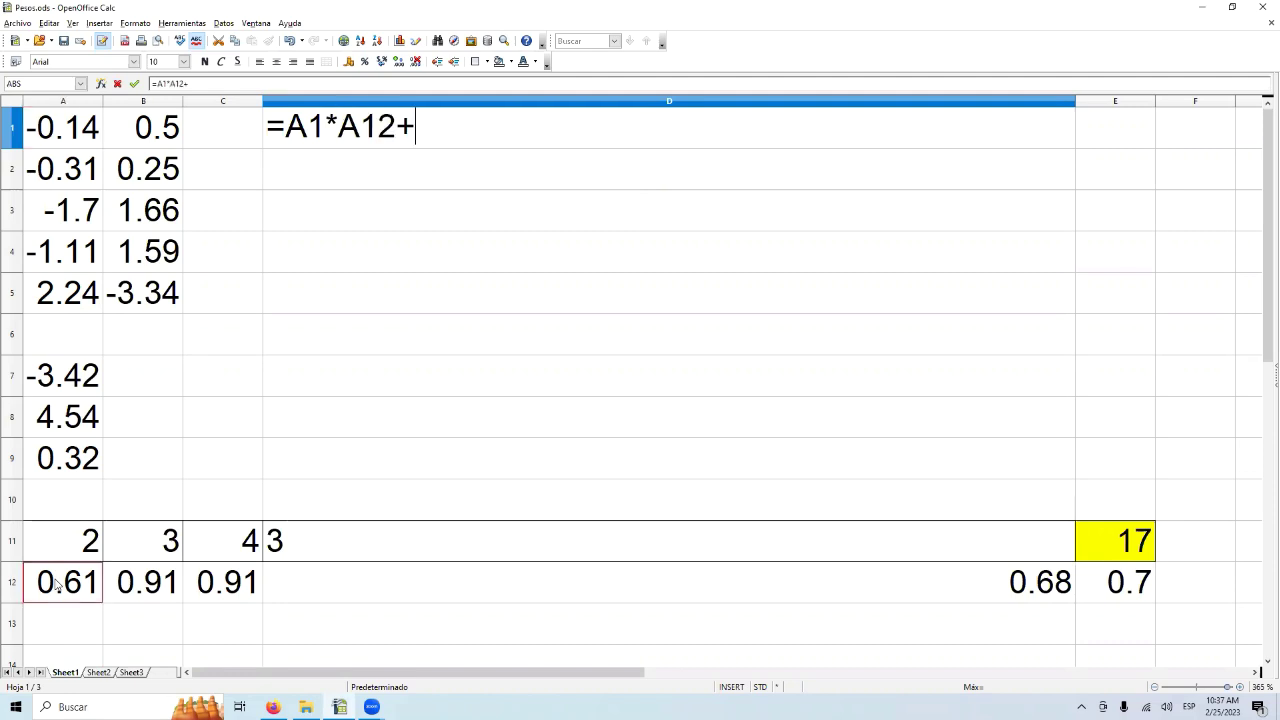
pyautogui.click(83, 176)
pyautogui.write('*')
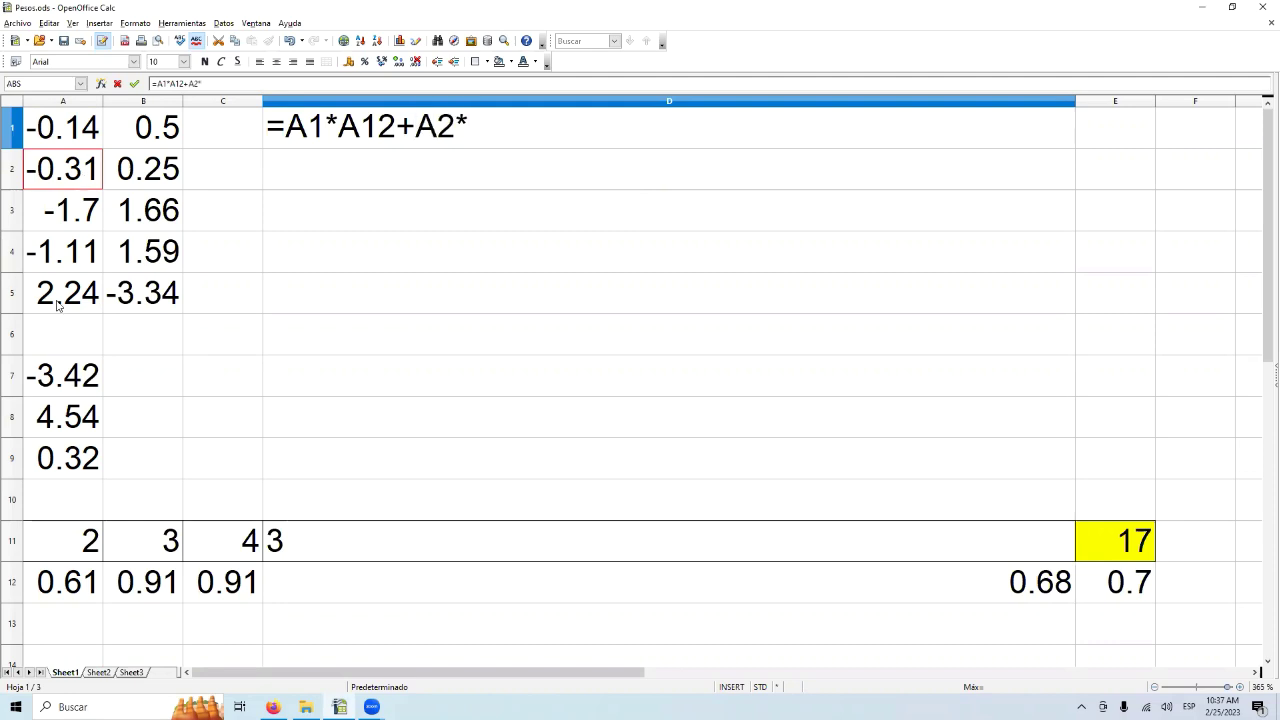
pyautogui.click(138, 585)
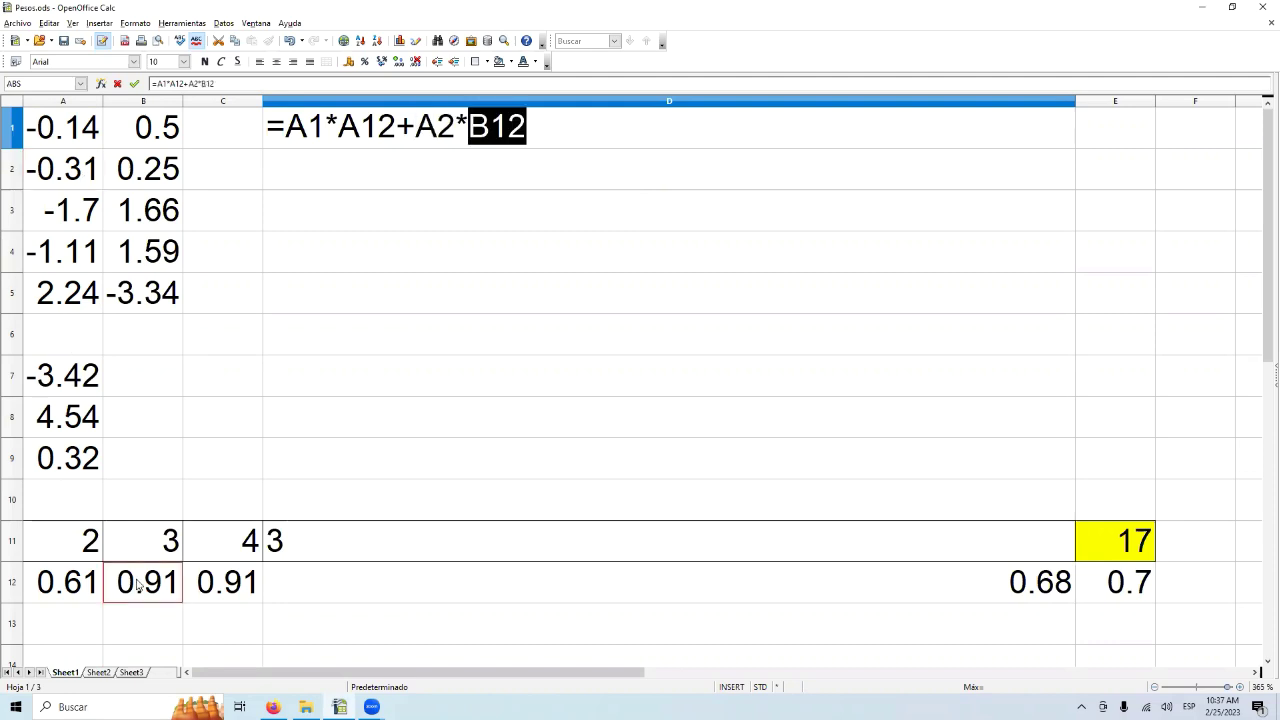
pyautogui.write('+')
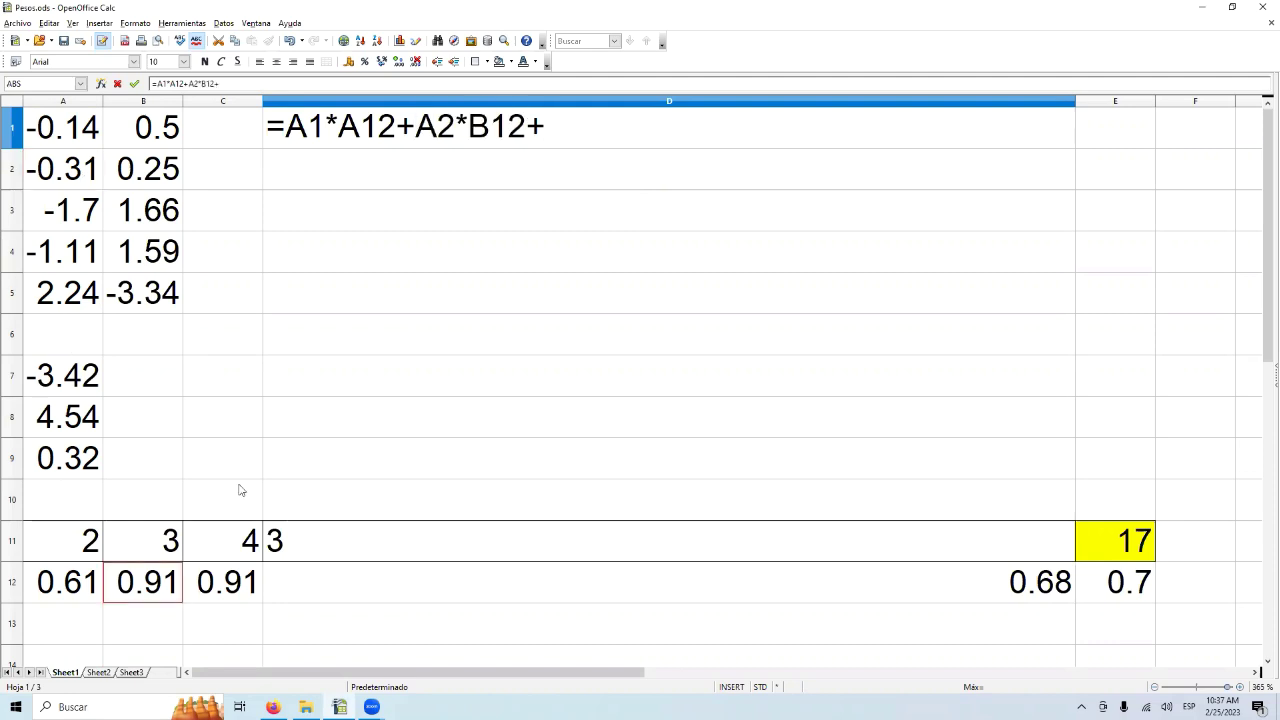
pyautogui.click(82, 213)
pyautogui.write('*')
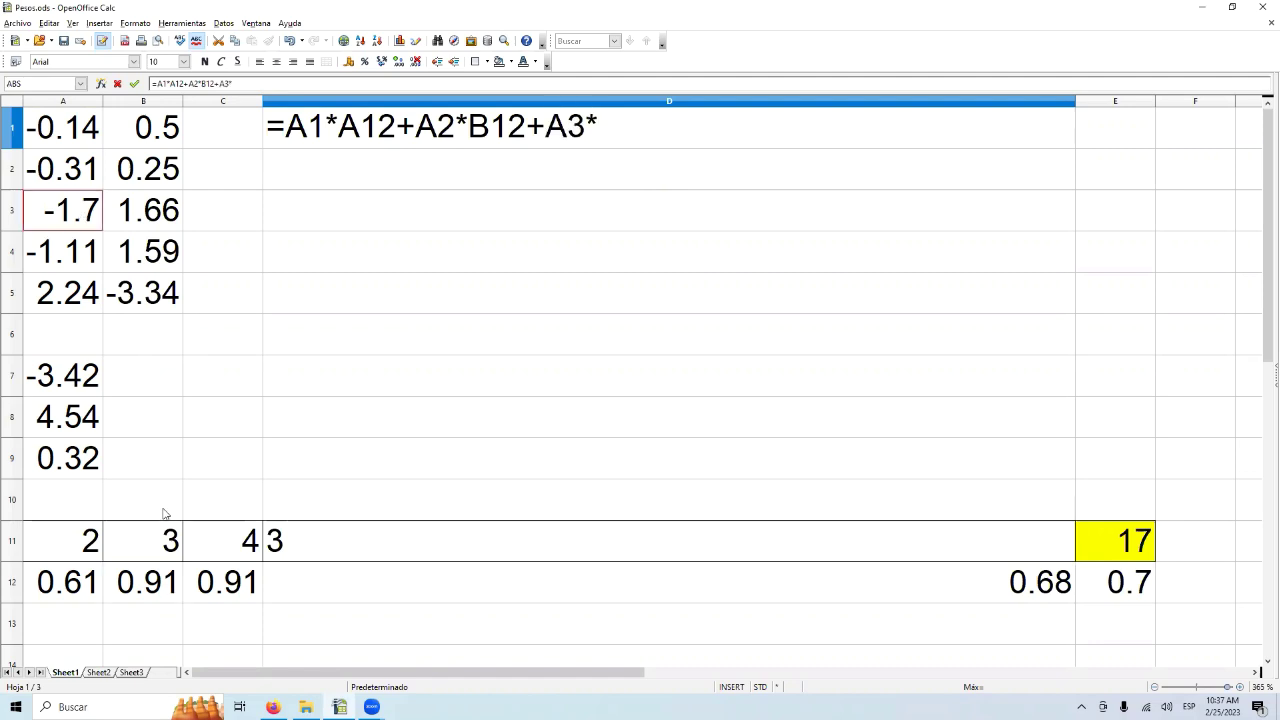
pyautogui.click(205, 582)
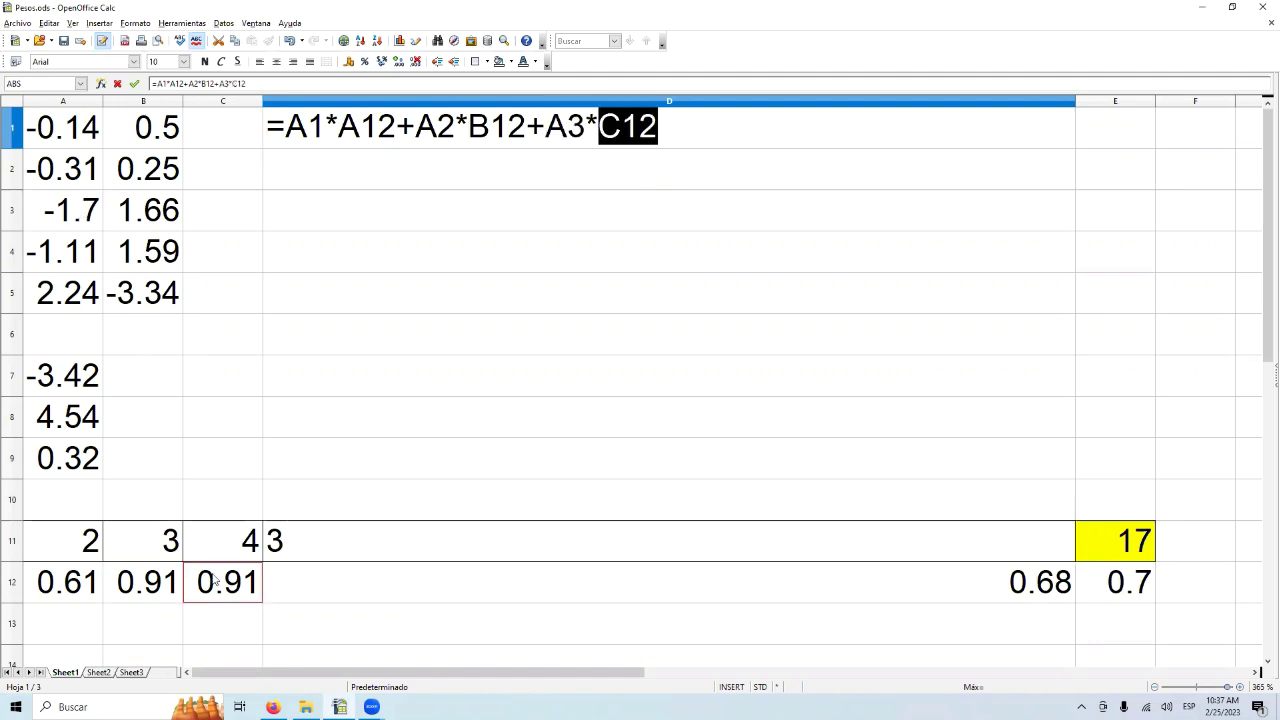
pyautogui.write('+')
pyautogui.click(72, 262)
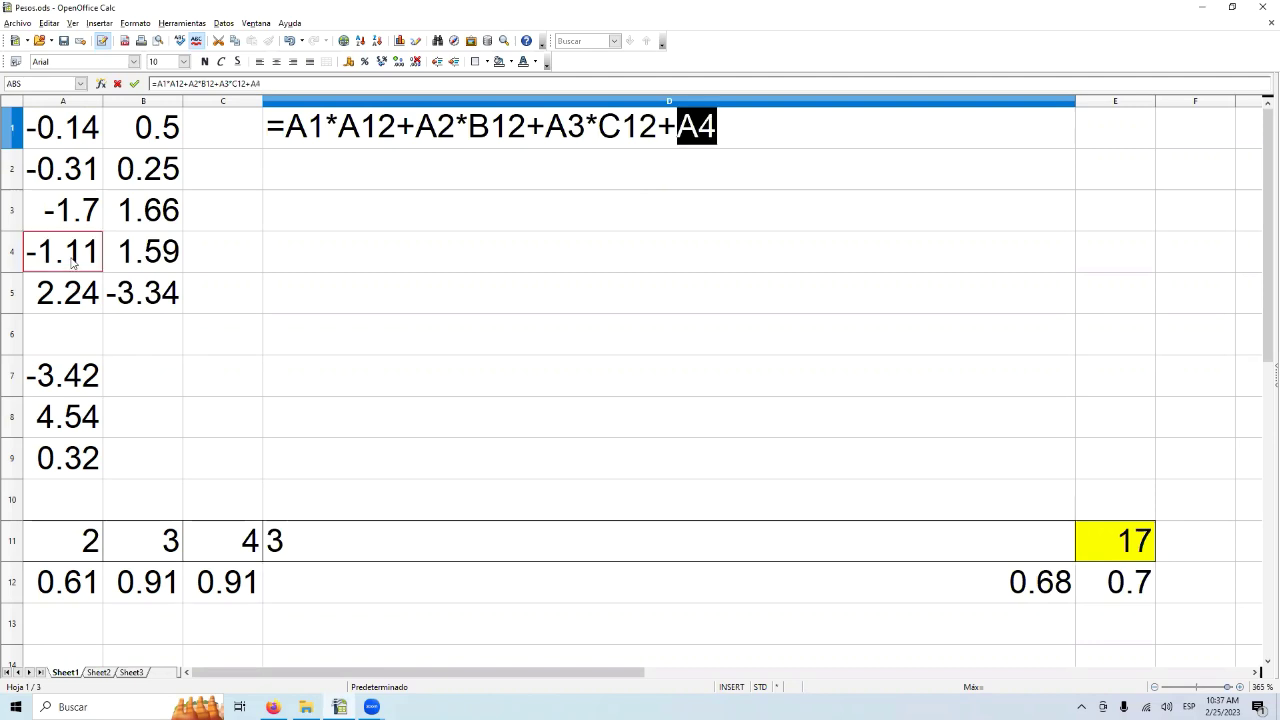
pyautogui.write('*')
pyautogui.click(592, 581)
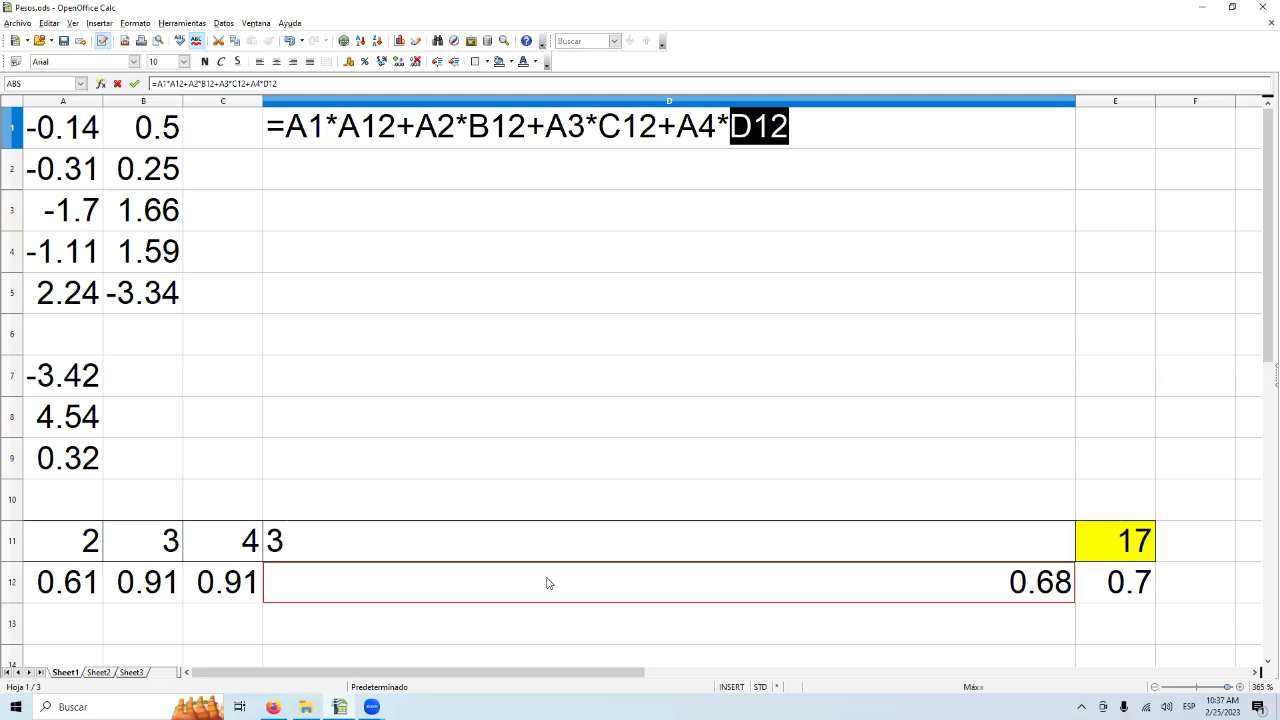
pyautogui.write('+')
pyautogui.click(48, 303)
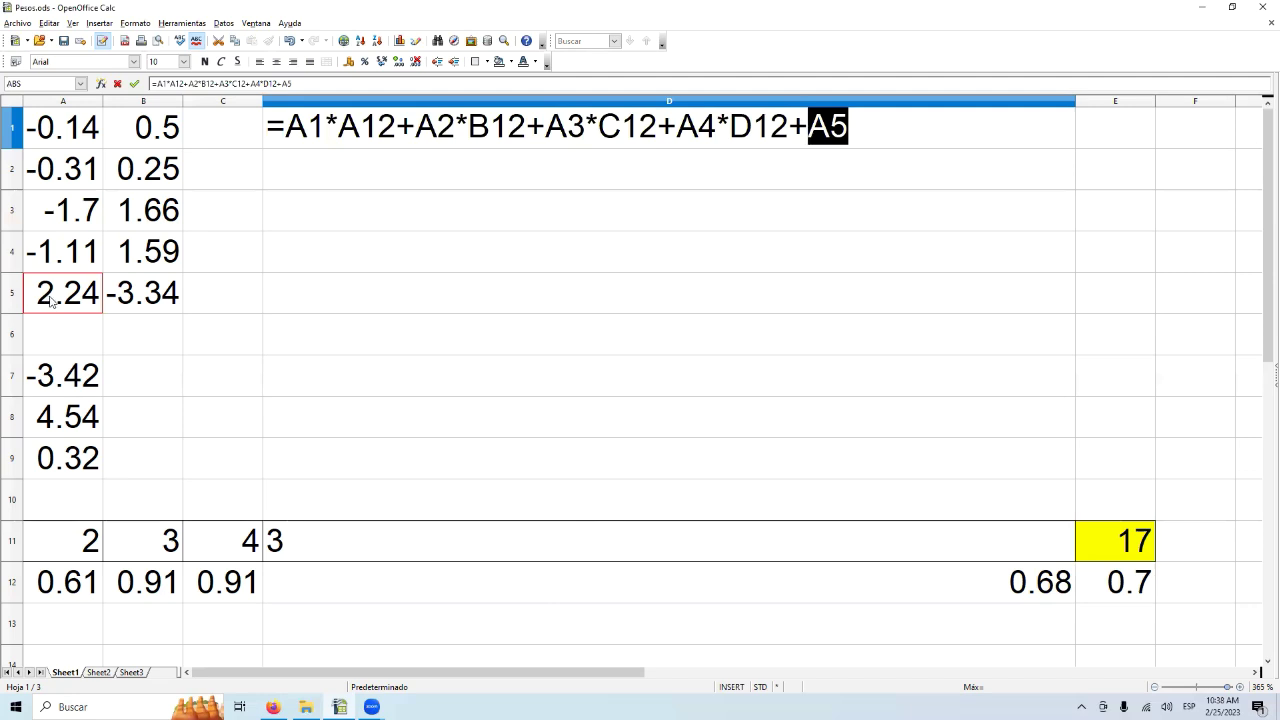
pyautogui.press('Return')
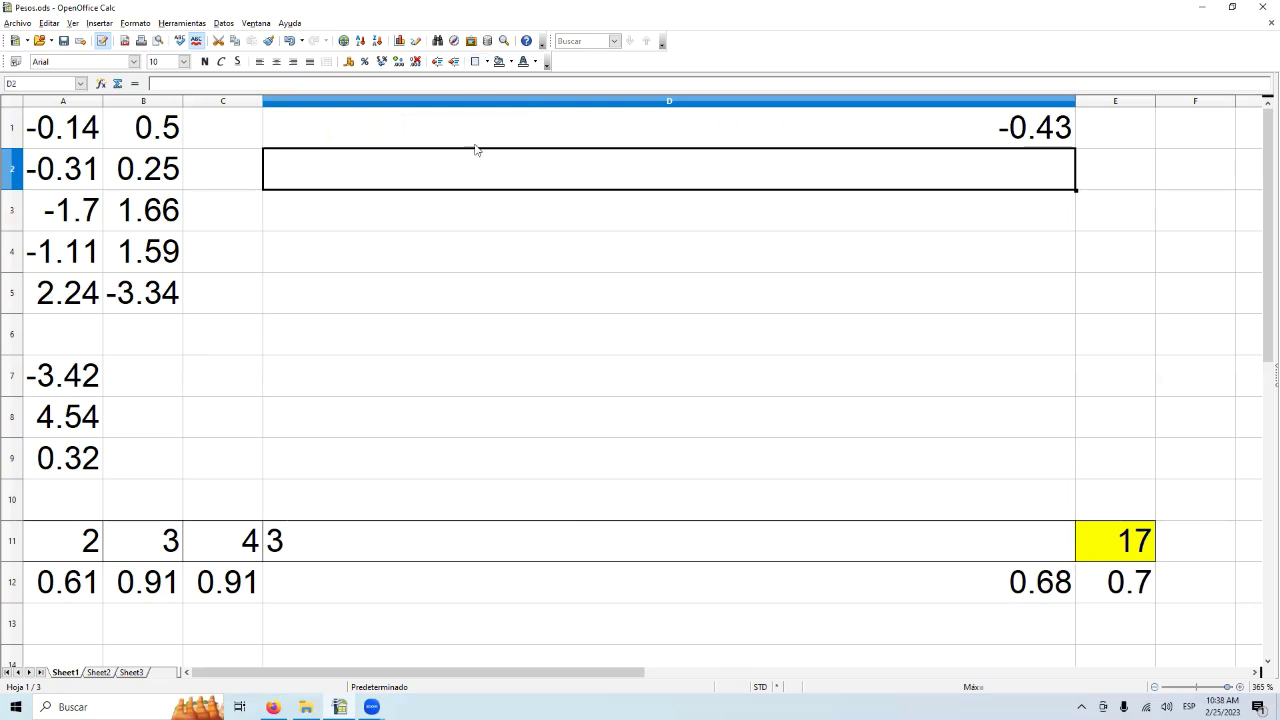
pyautogui.click(458, 143)
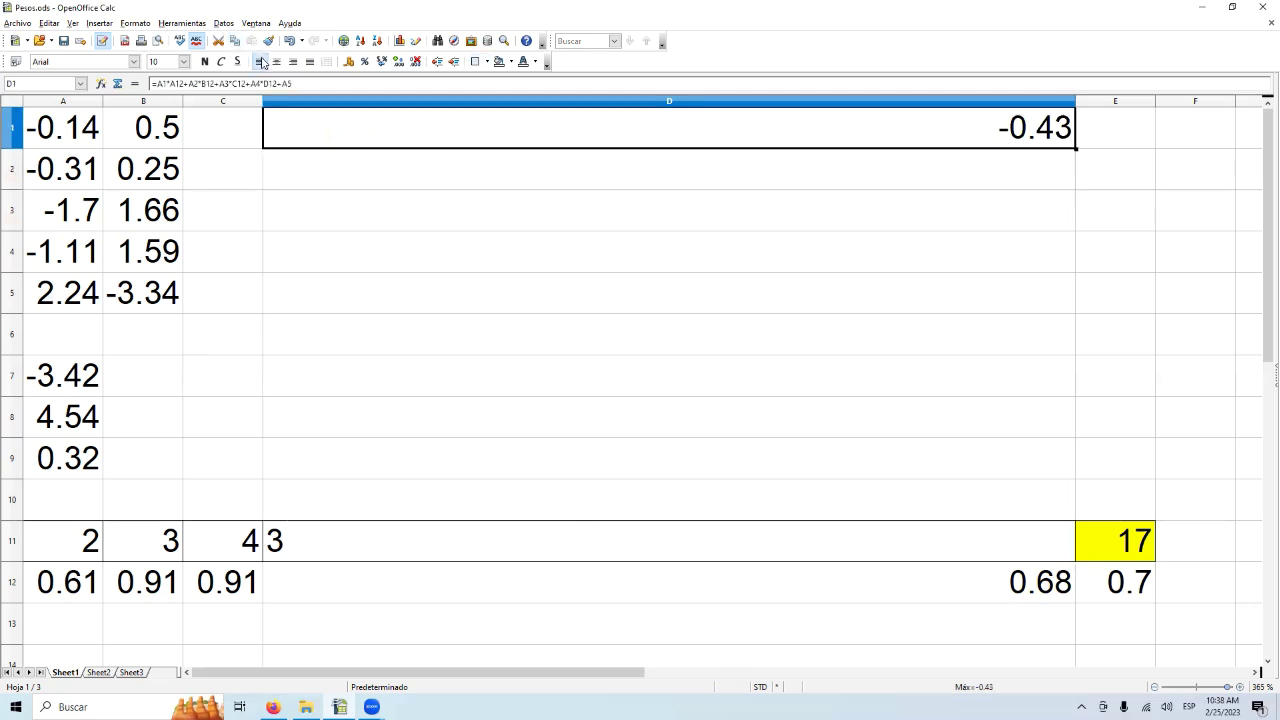
pyautogui.click(261, 62)
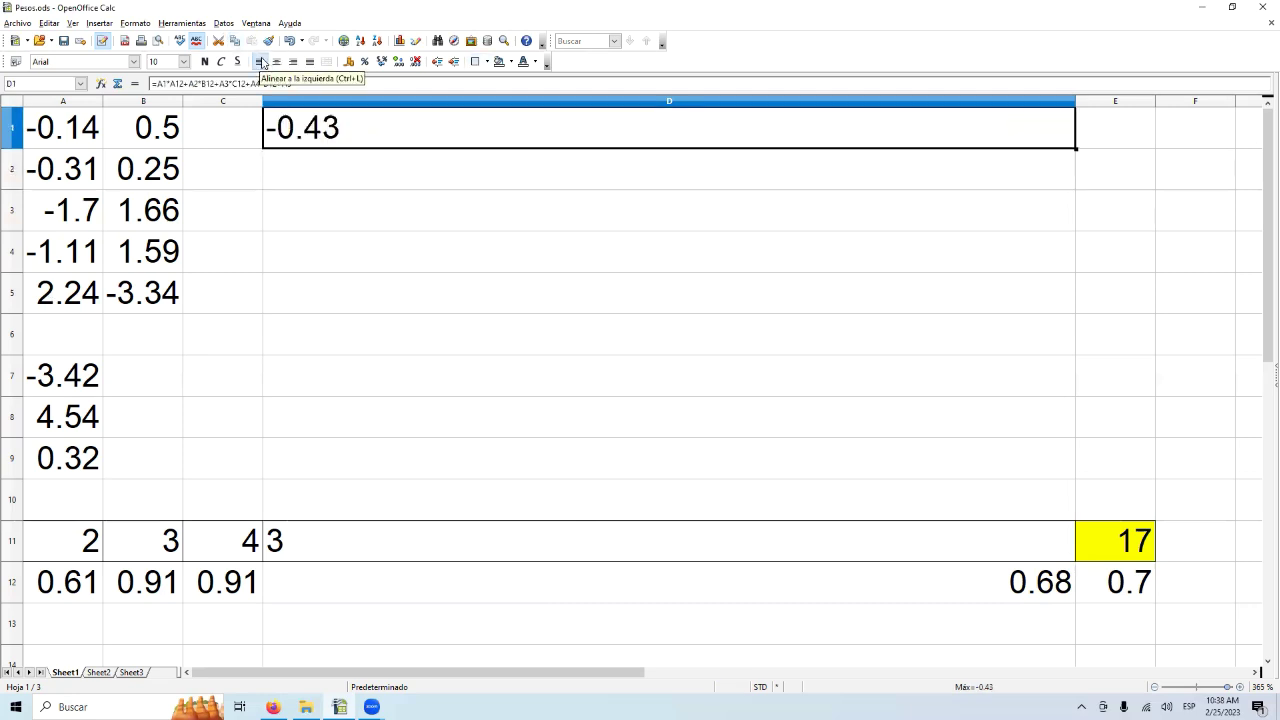
# Enter the formula =B1*A12+B2*B12+B3*C12+B4*D12+B5 in cell D2 and left-align it.
pyautogui.click(332, 175)
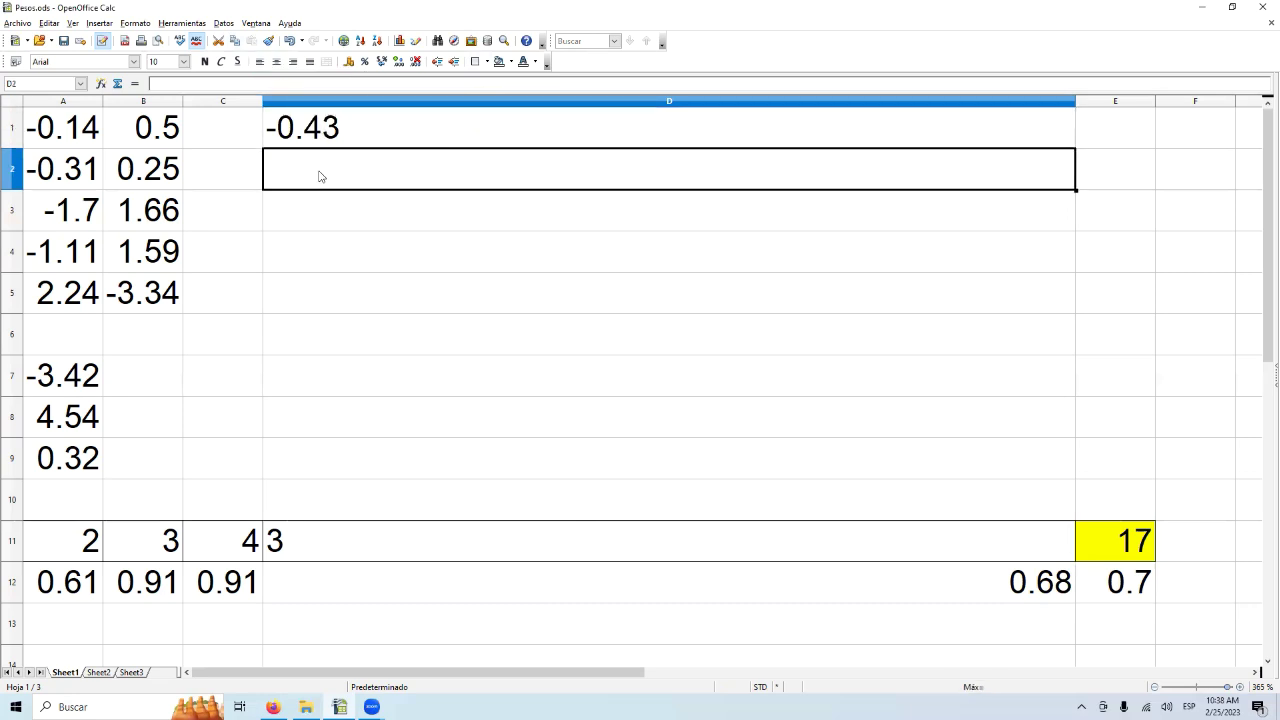
pyautogui.write('=')
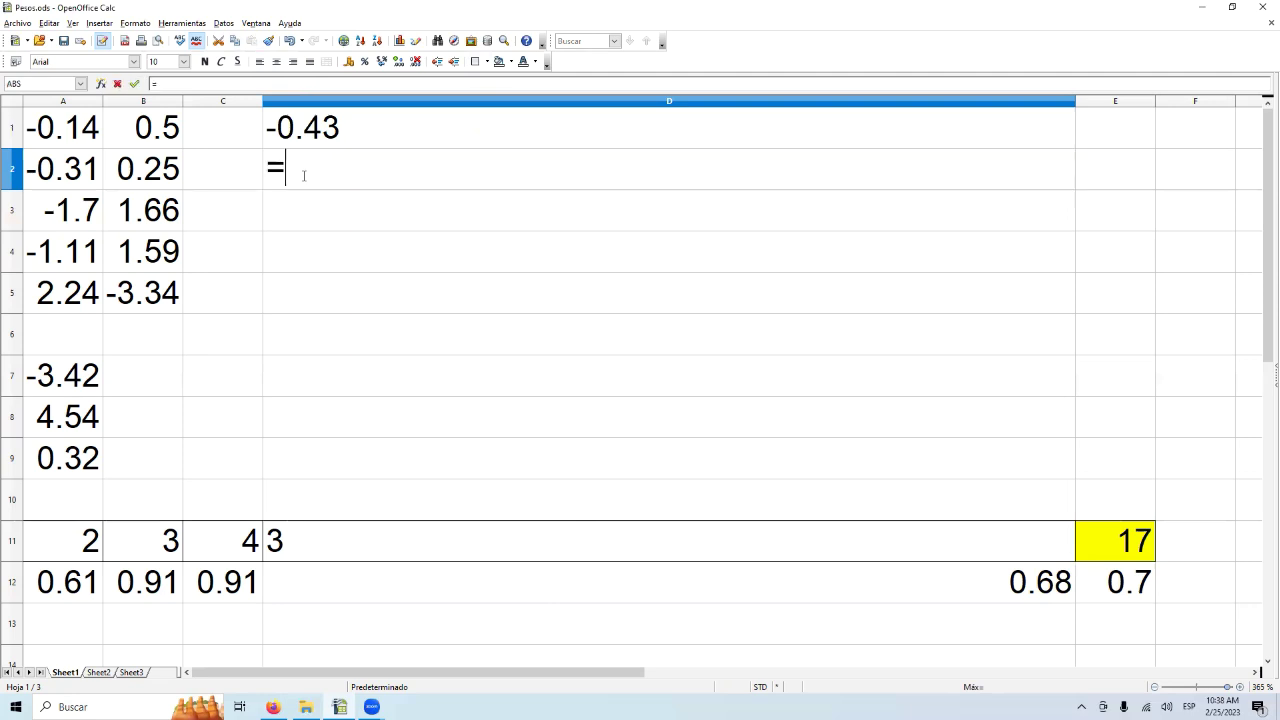
pyautogui.click(165, 136)
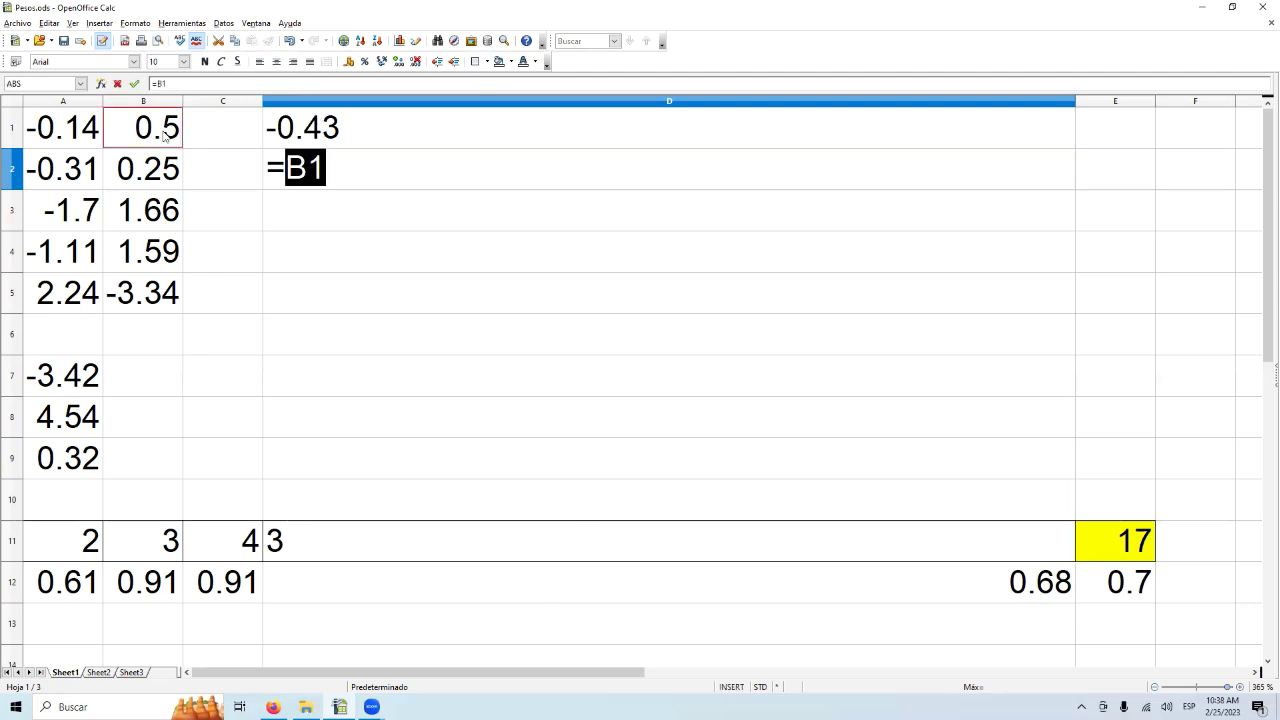
pyautogui.write('*')
pyautogui.click(72, 585)
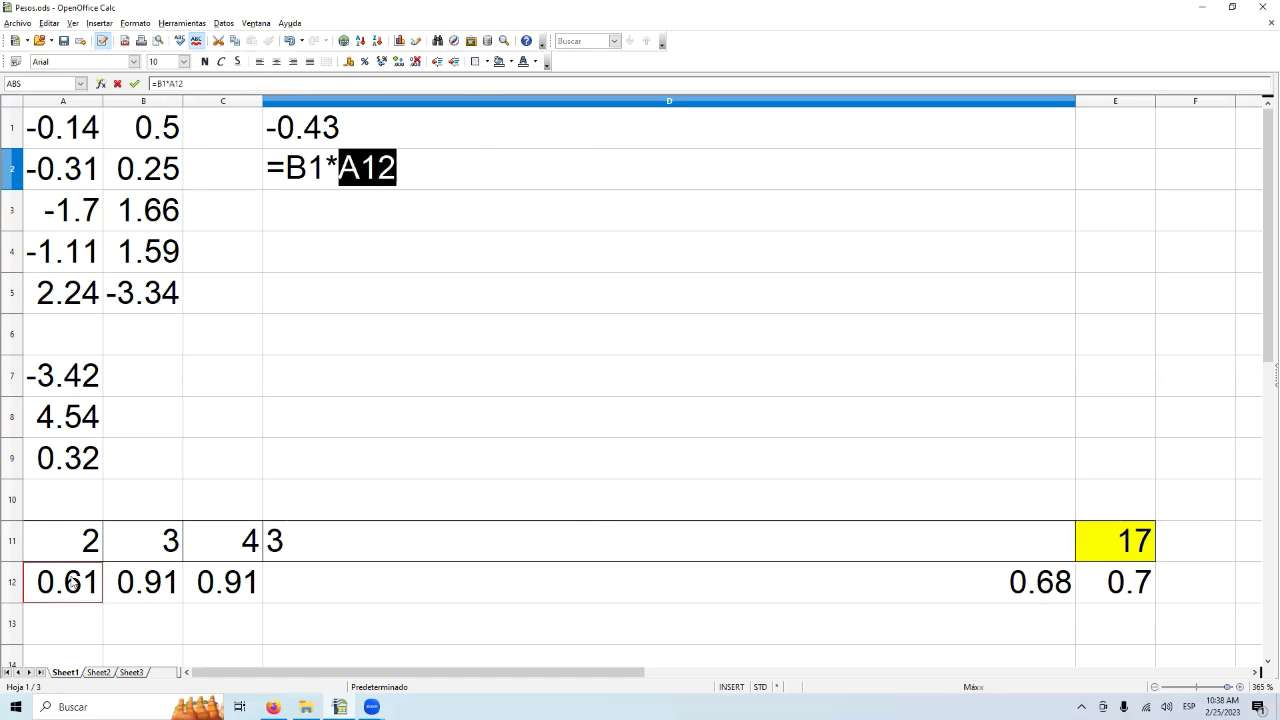
pyautogui.write('+')
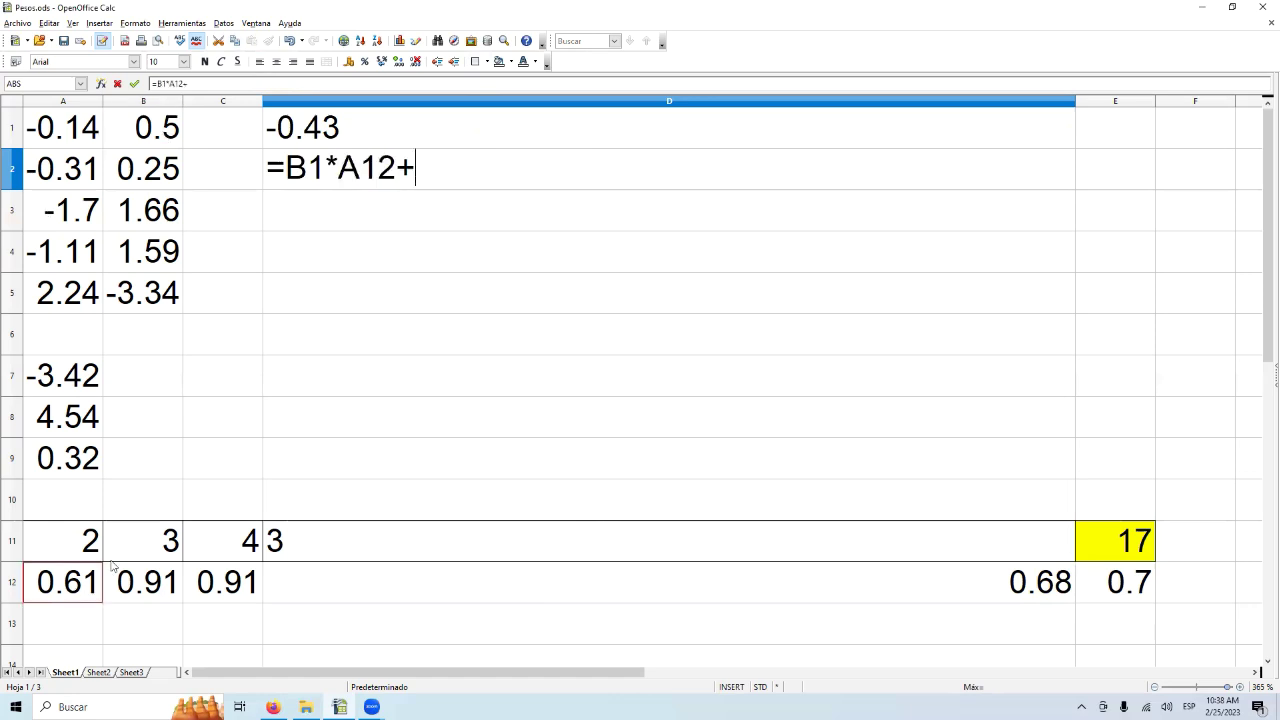
pyautogui.click(141, 182)
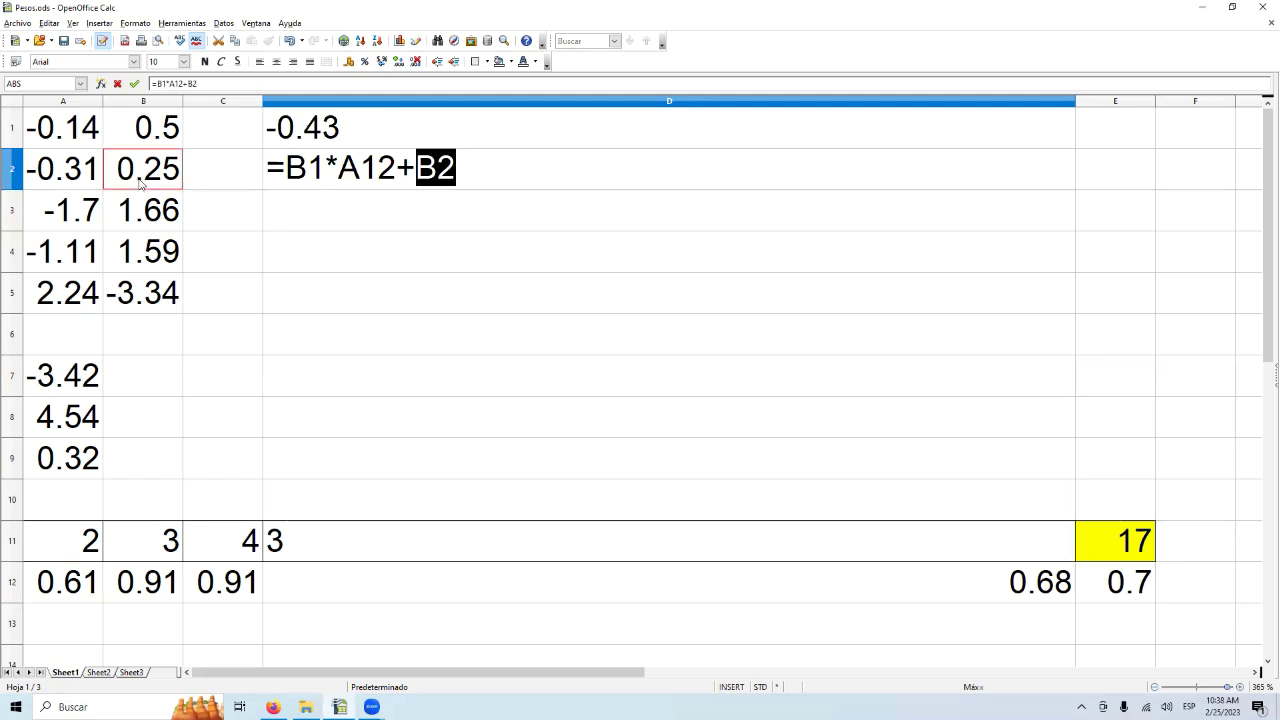
pyautogui.write('*')
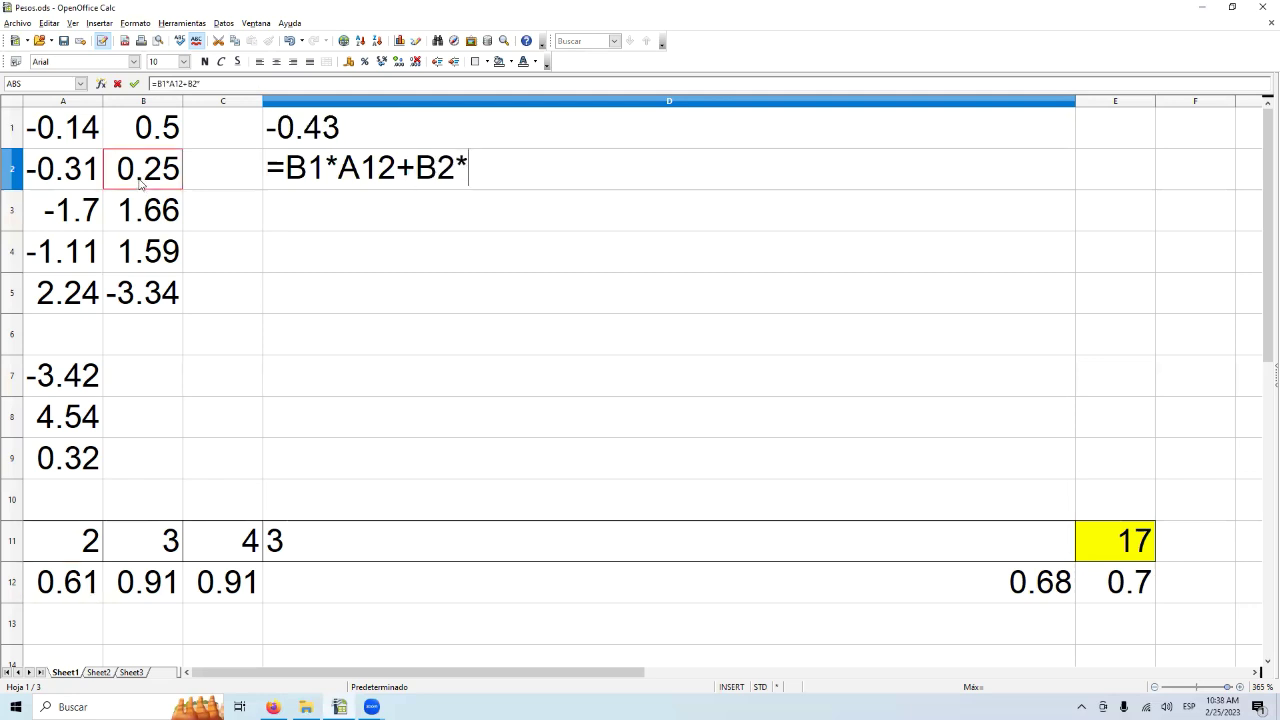
pyautogui.click(139, 585)
pyautogui.write('+')
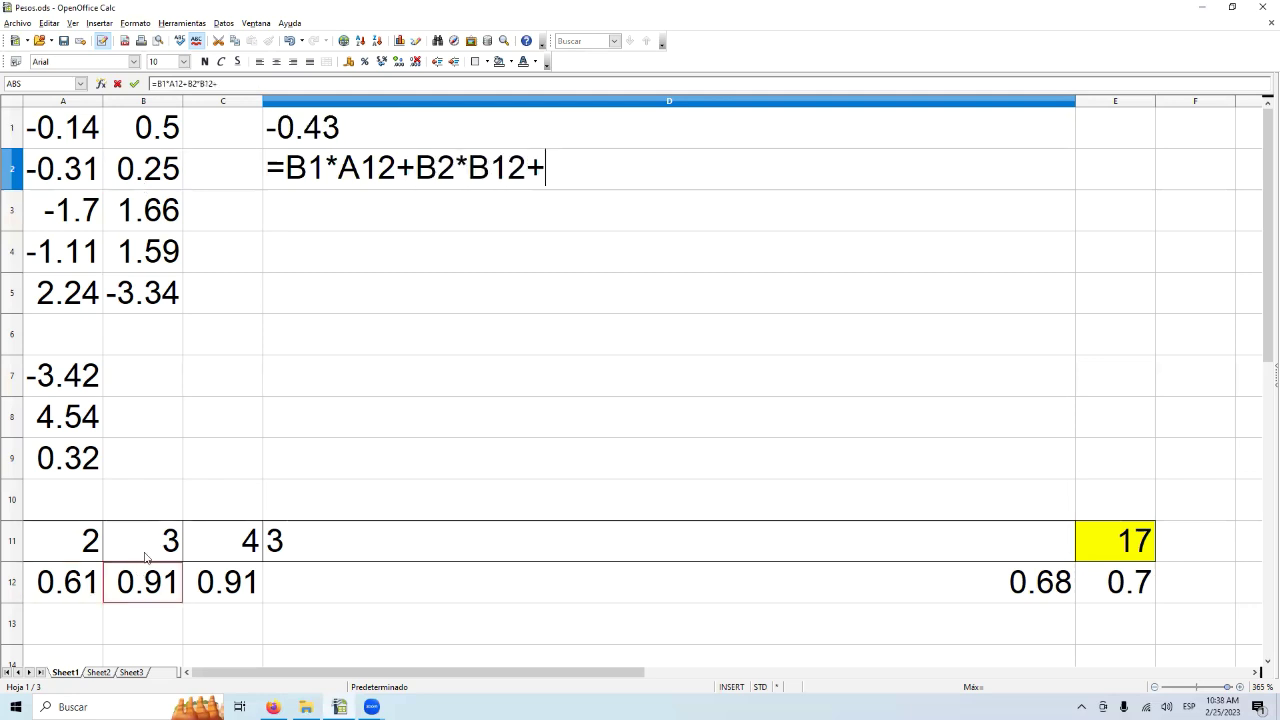
pyautogui.click(152, 219)
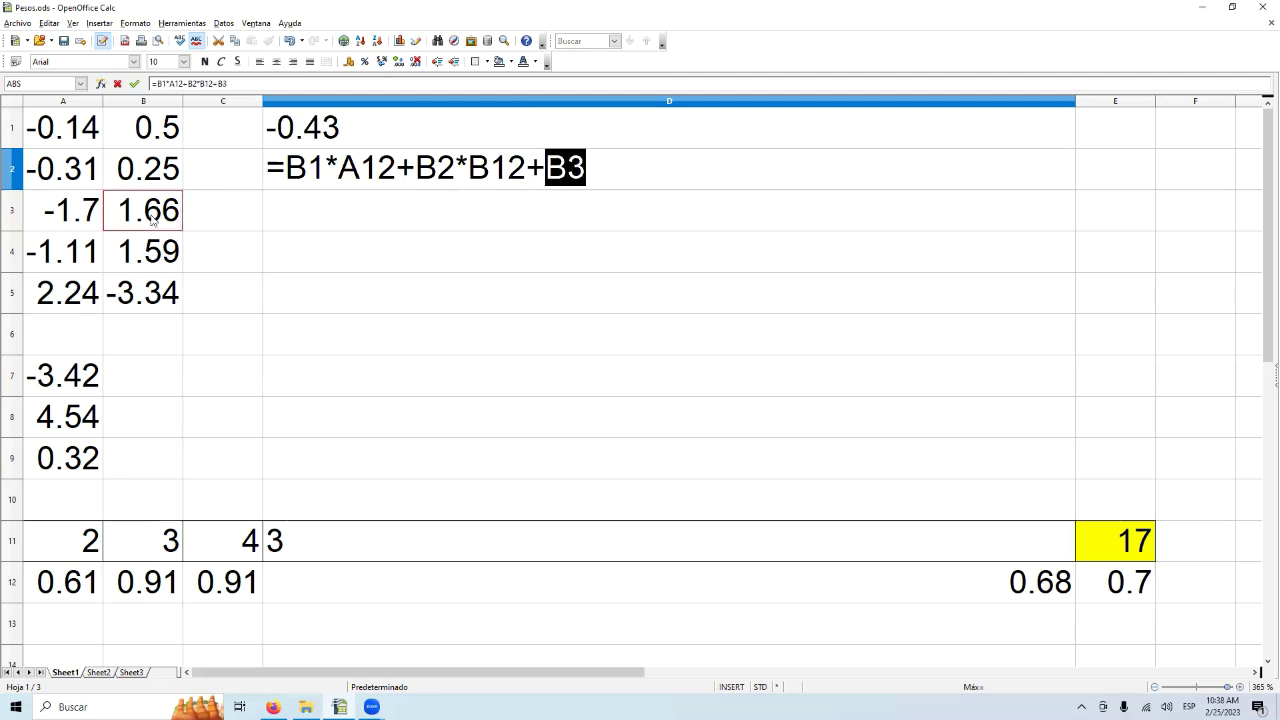
pyautogui.write('*')
pyautogui.click(230, 584)
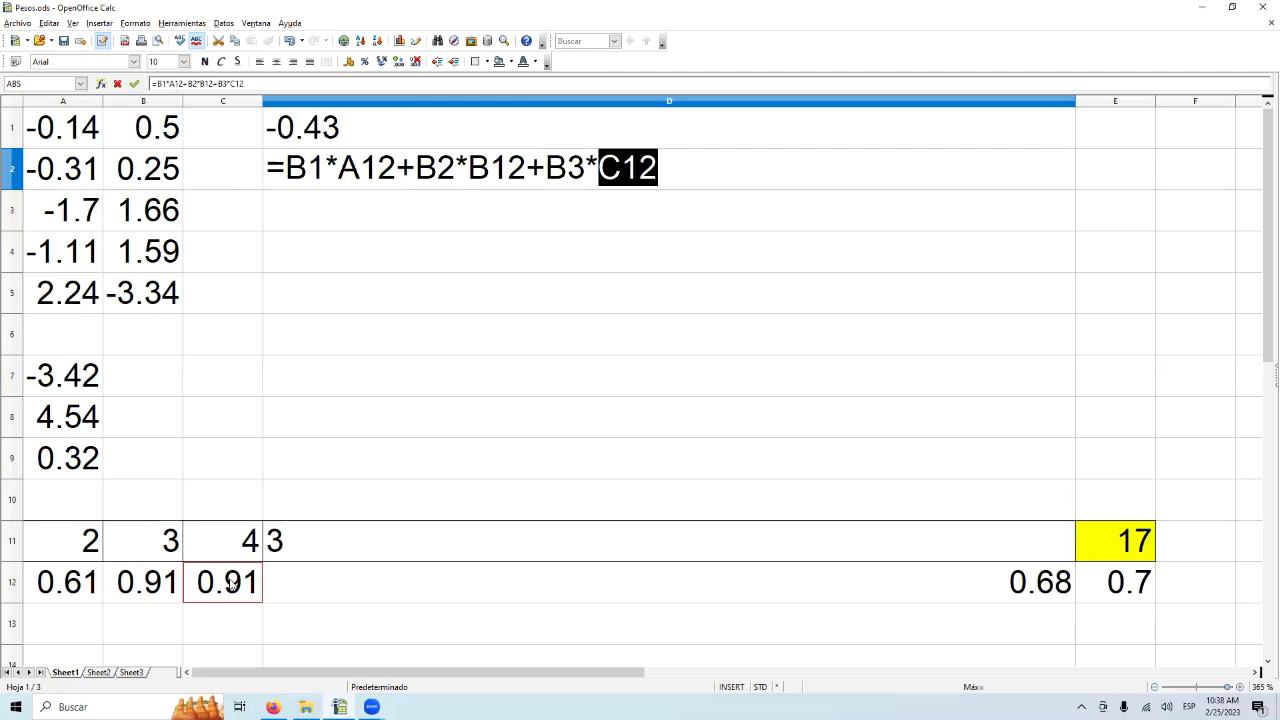
pyautogui.write('+')
pyautogui.click(166, 258)
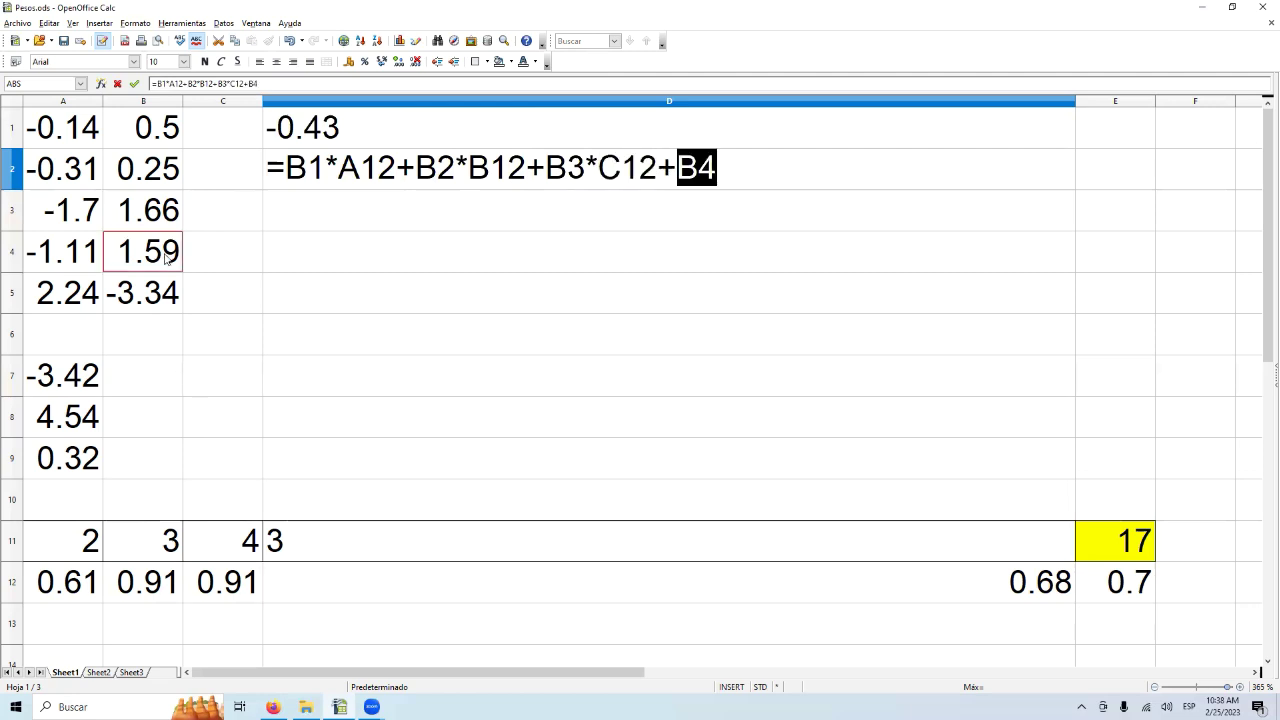
pyautogui.write('*')
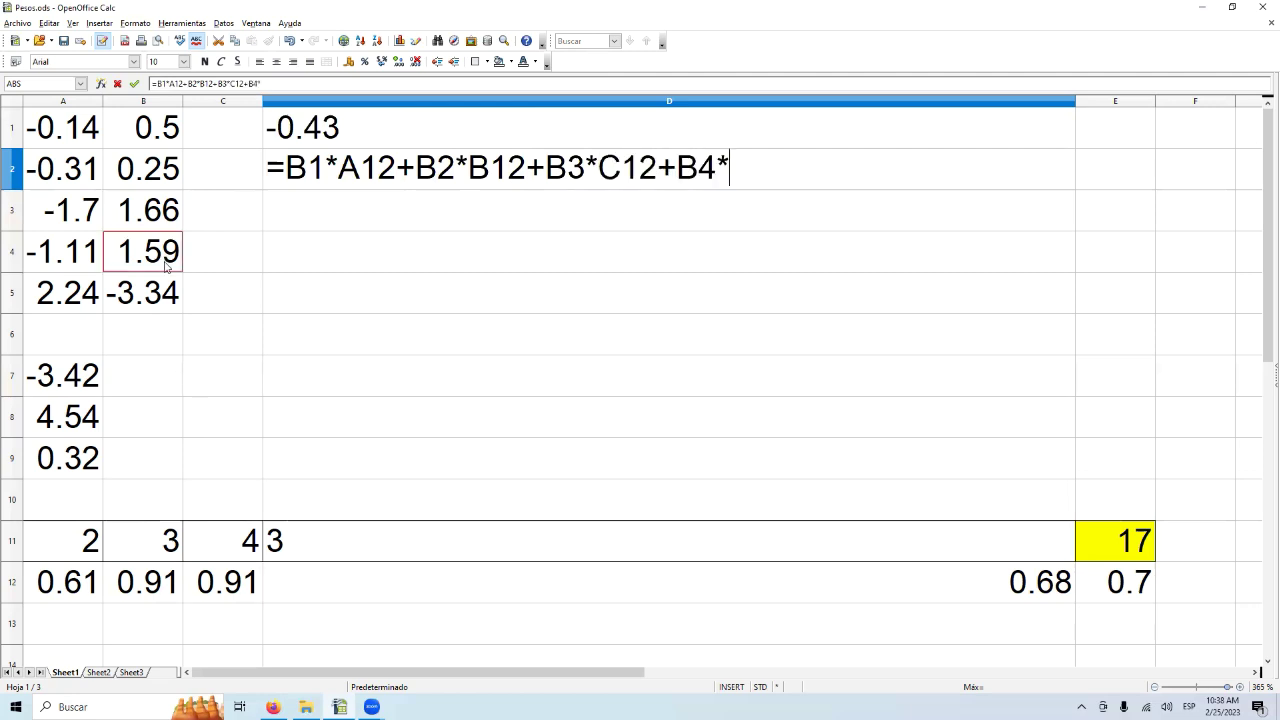
pyautogui.click(481, 578)
pyautogui.write('+')
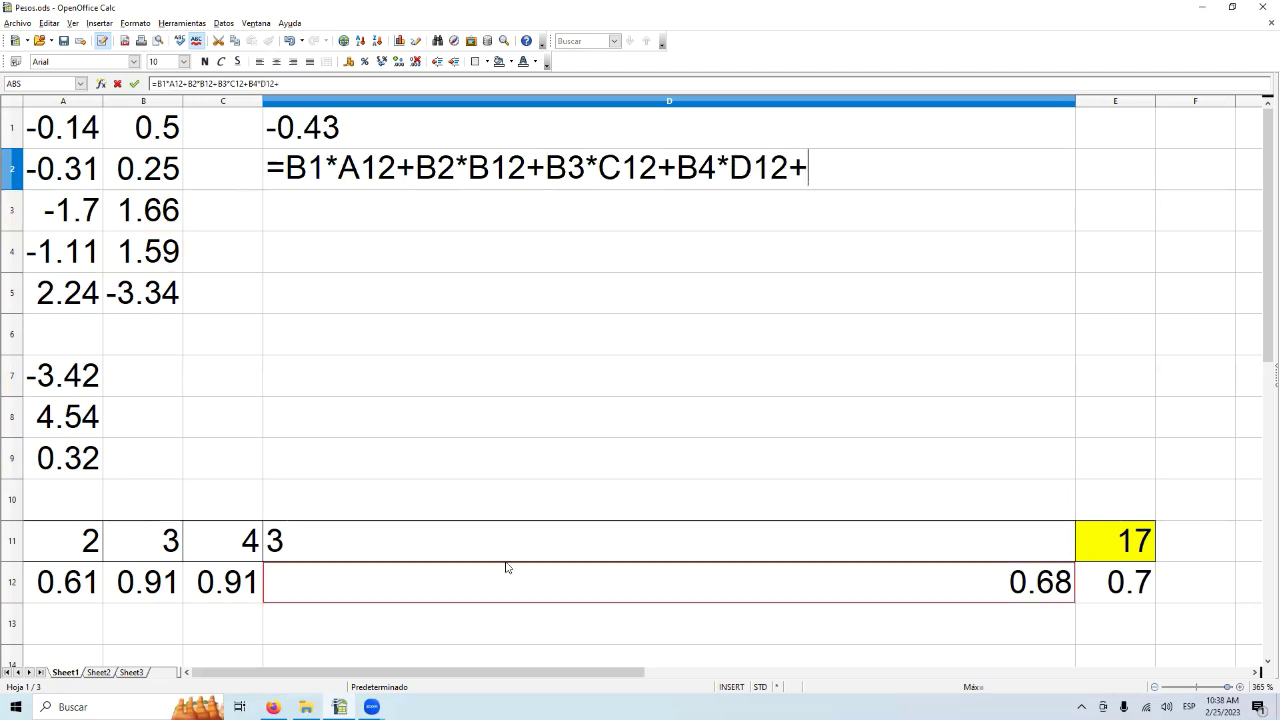
pyautogui.click(151, 292)
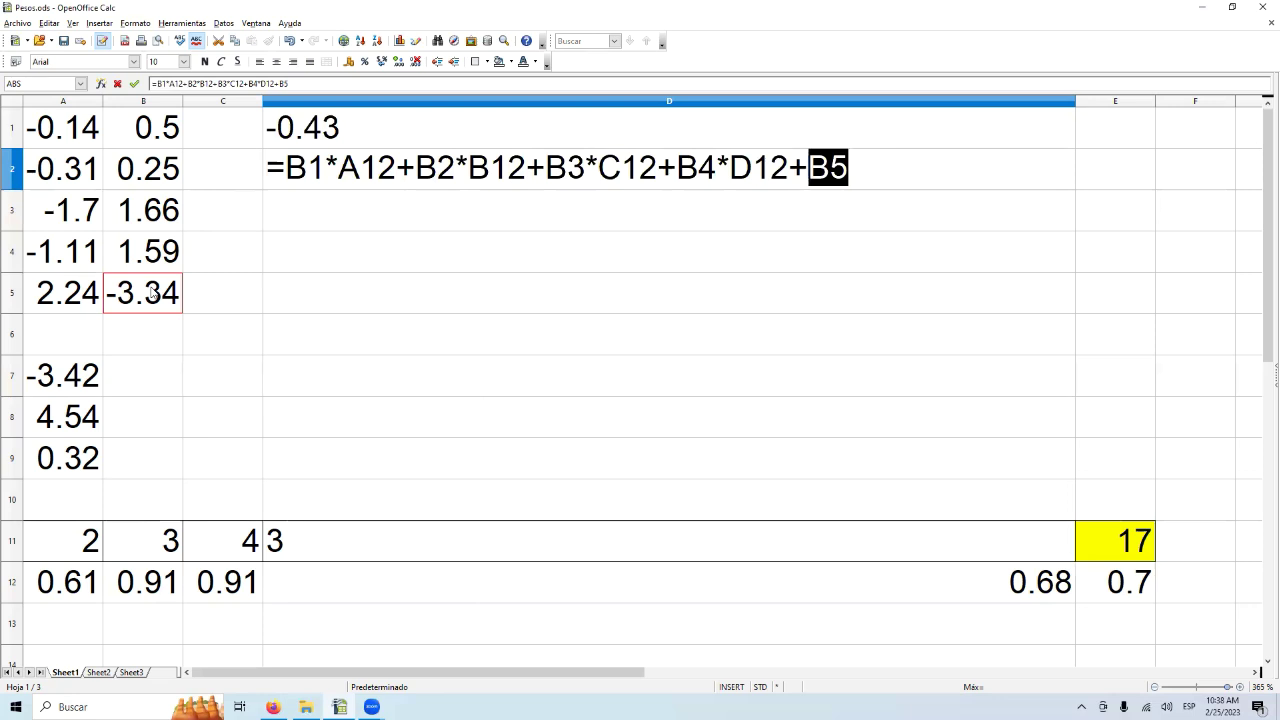
pyautogui.press('Return')
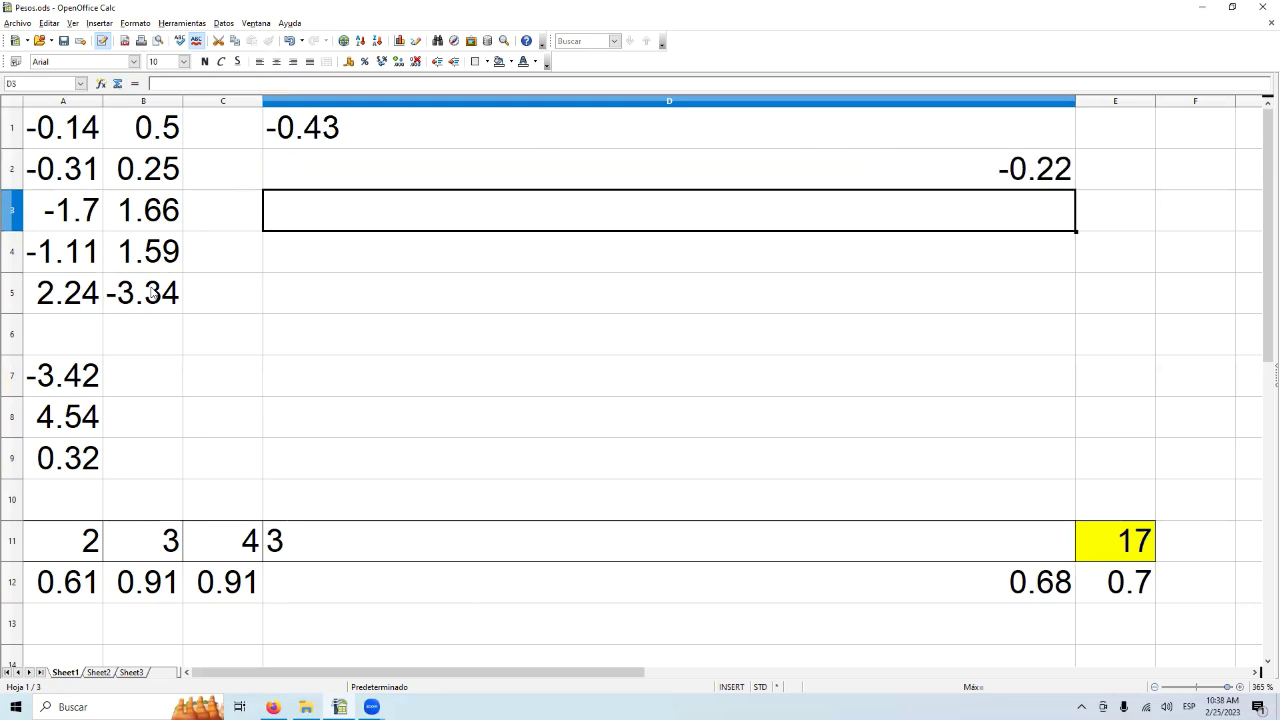
pyautogui.click(323, 178)
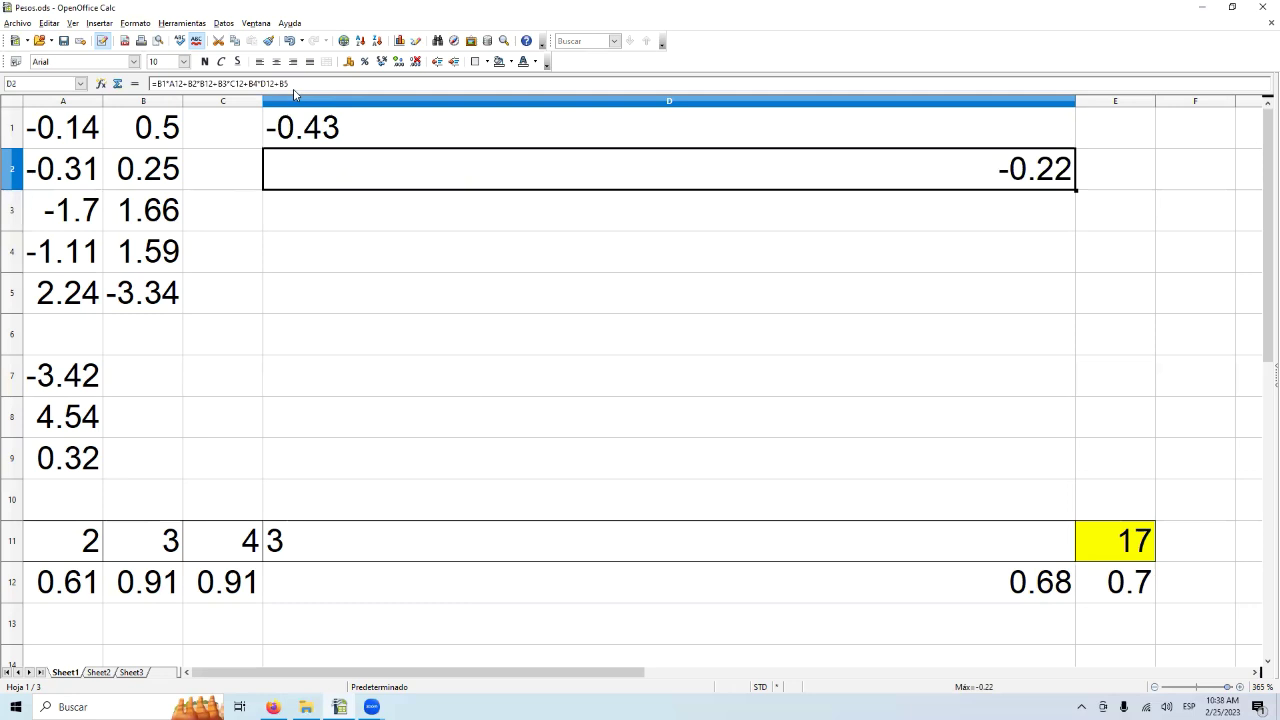
pyautogui.click(260, 62)
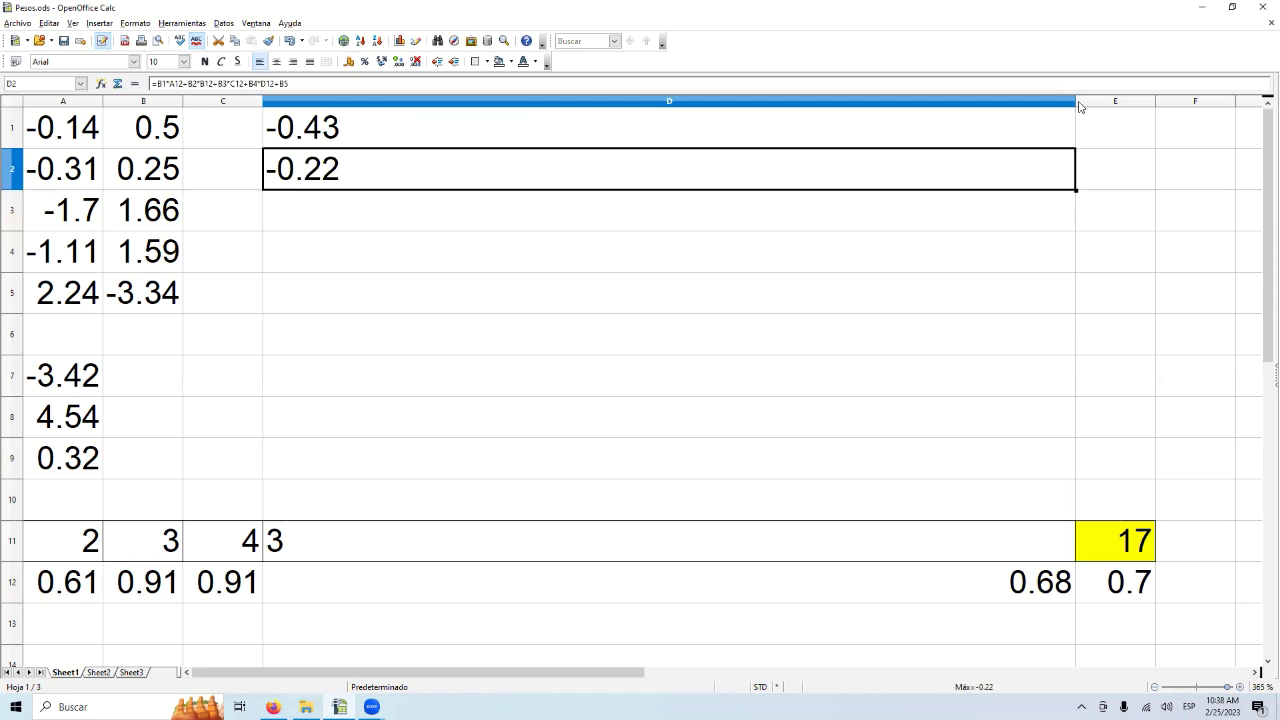
# Narrow column D, widen column E, and enter the sigmoid formula =1/(1+EXP(-D1)) in cell E1.
pyautogui.moveTo(1079, 106); pyautogui.dragTo(374, 108)
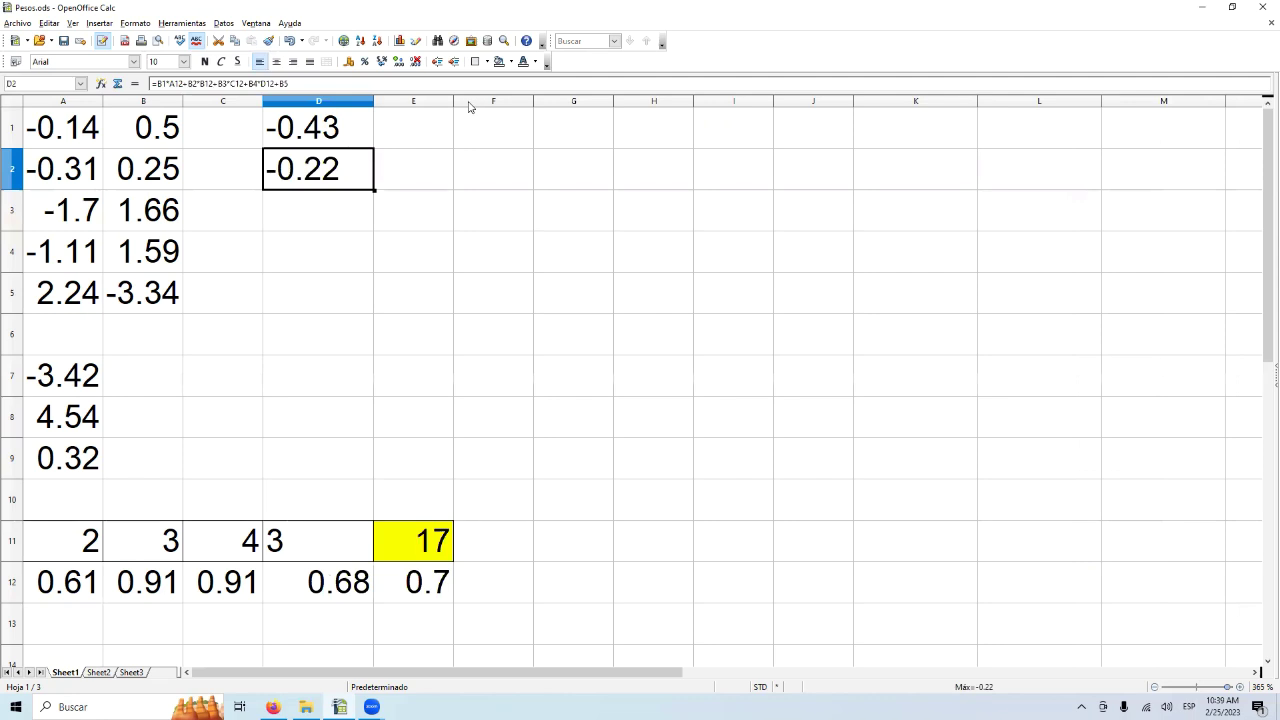
pyautogui.moveTo(454, 100); pyautogui.dragTo(902, 100)
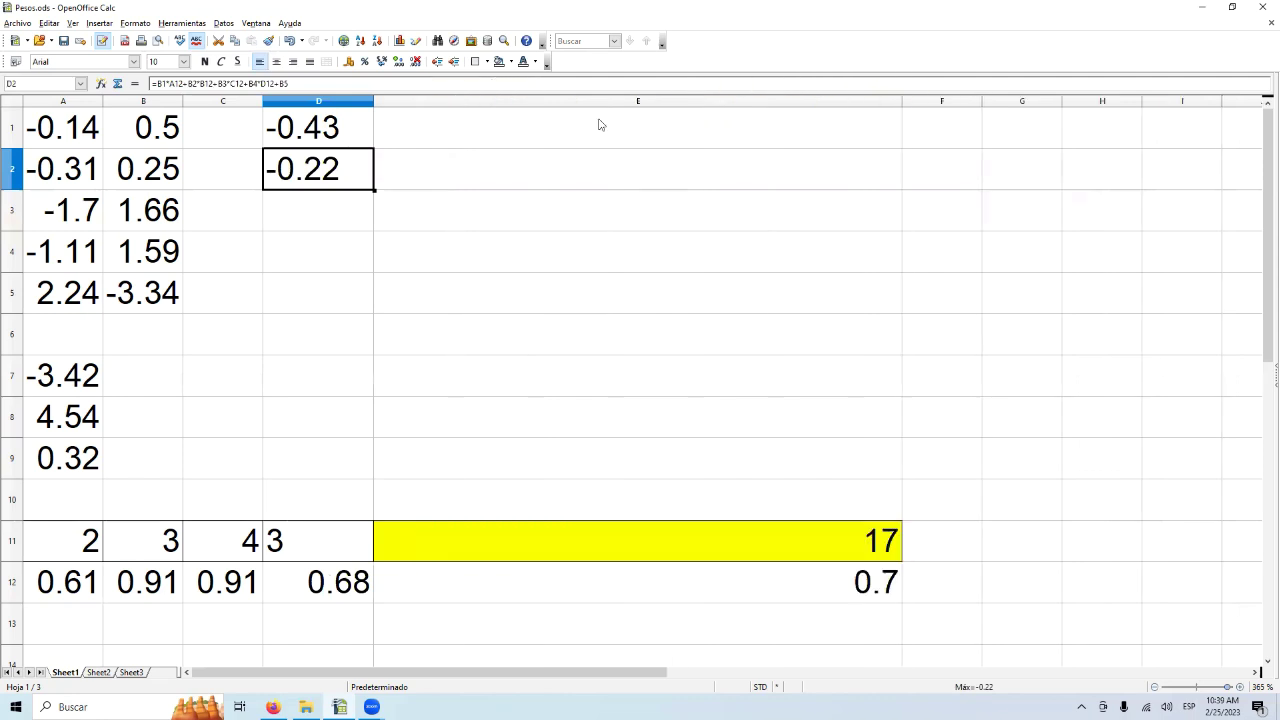
pyautogui.click(577, 128)
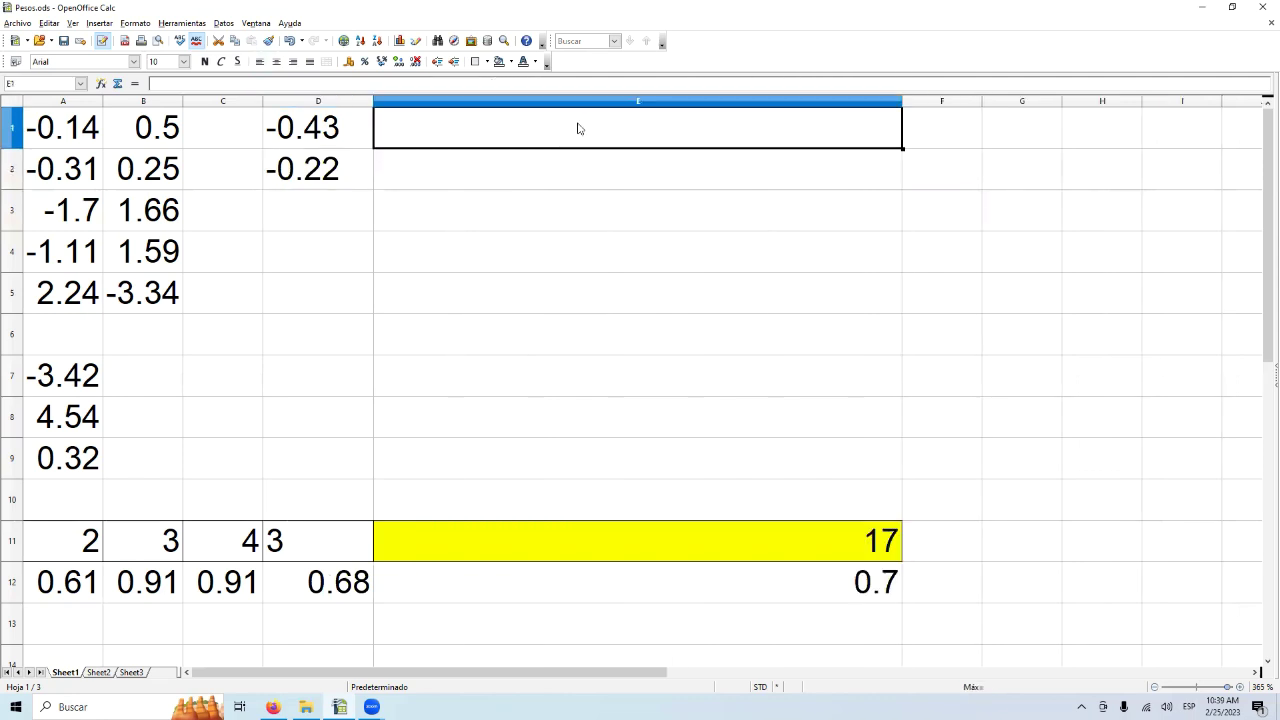
pyautogui.write('=1/')
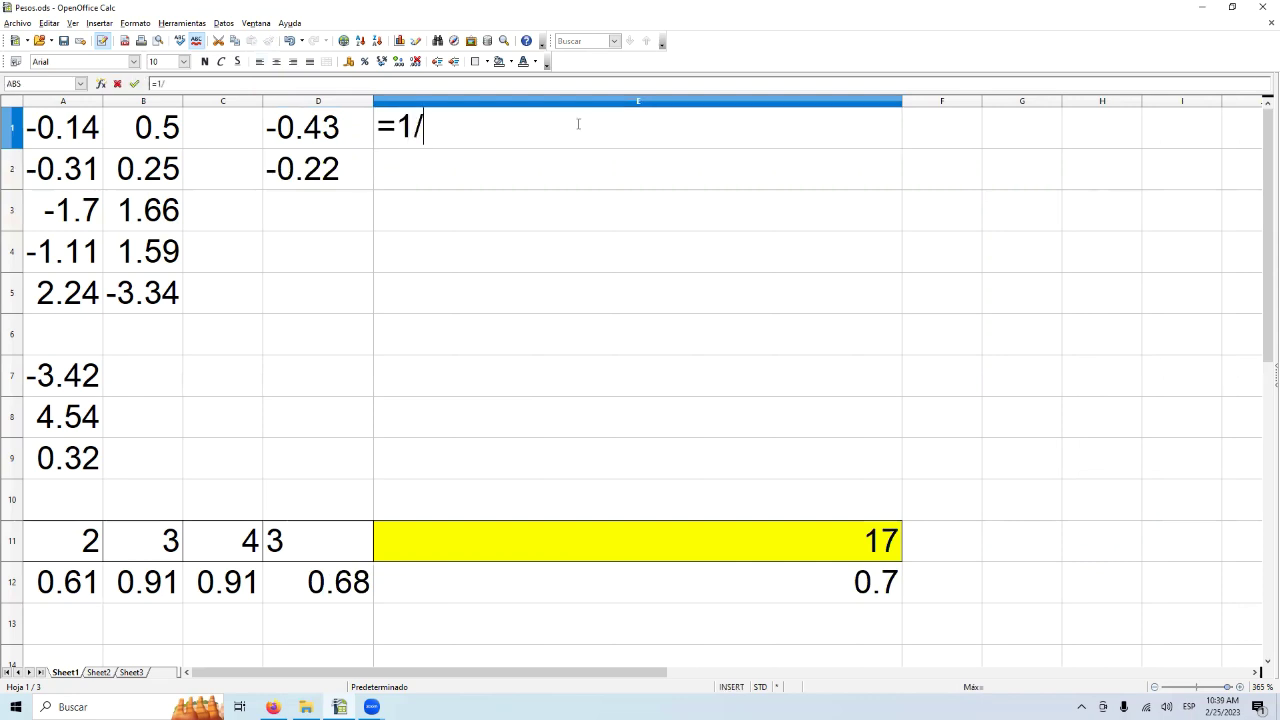
pyautogui.write('(1+')
pyautogui.click(301, 133)
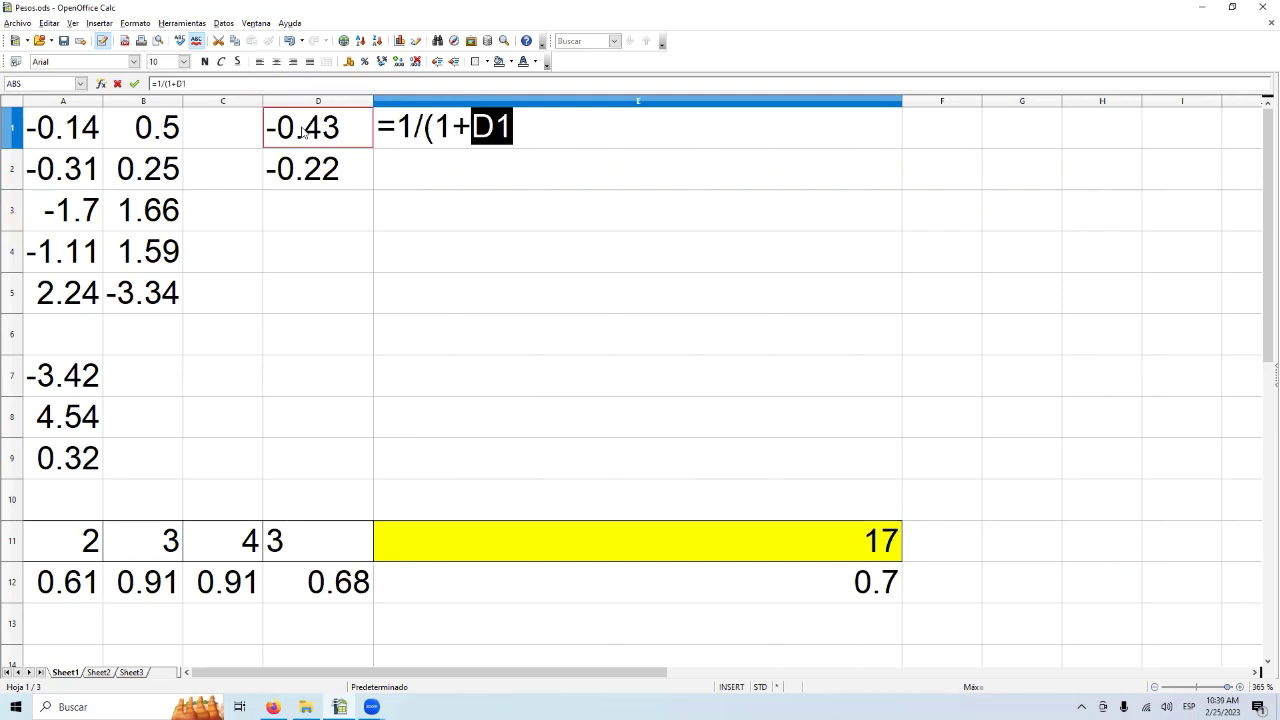
pyautogui.press('BackSpace')
pyautogui.press('BackSpace')
pyautogui.write('exp')
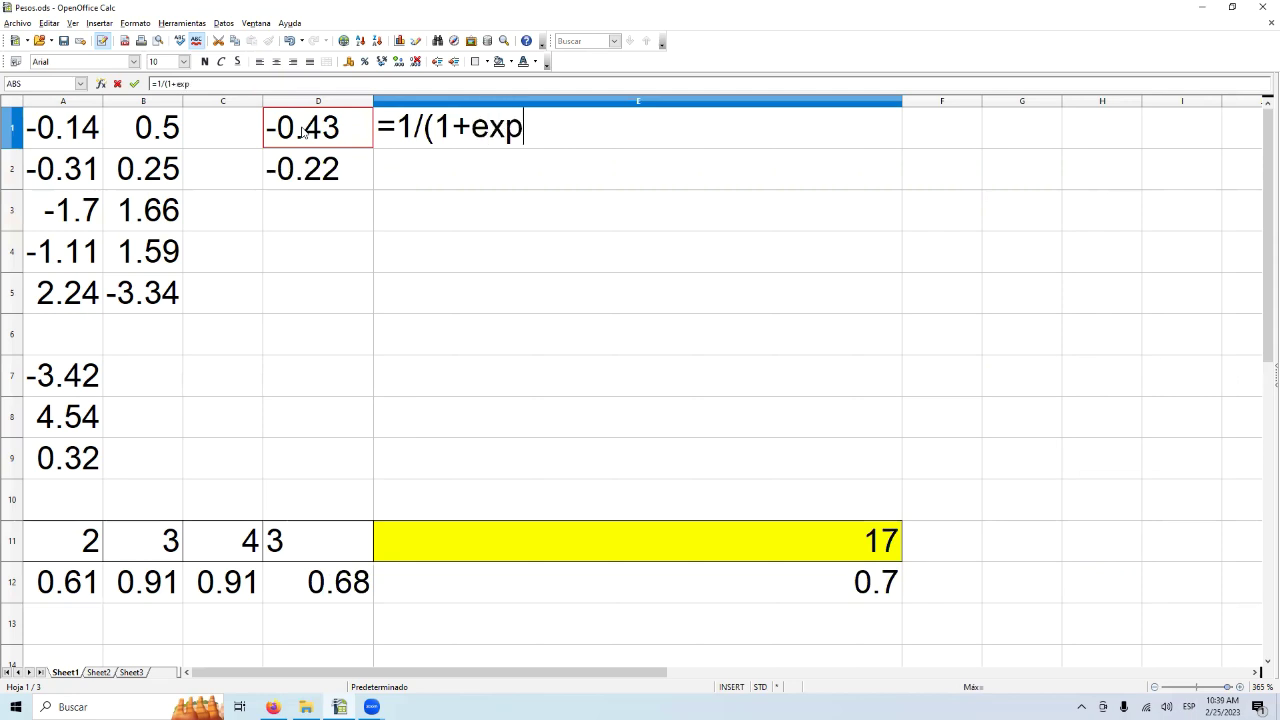
pyautogui.write('(-')
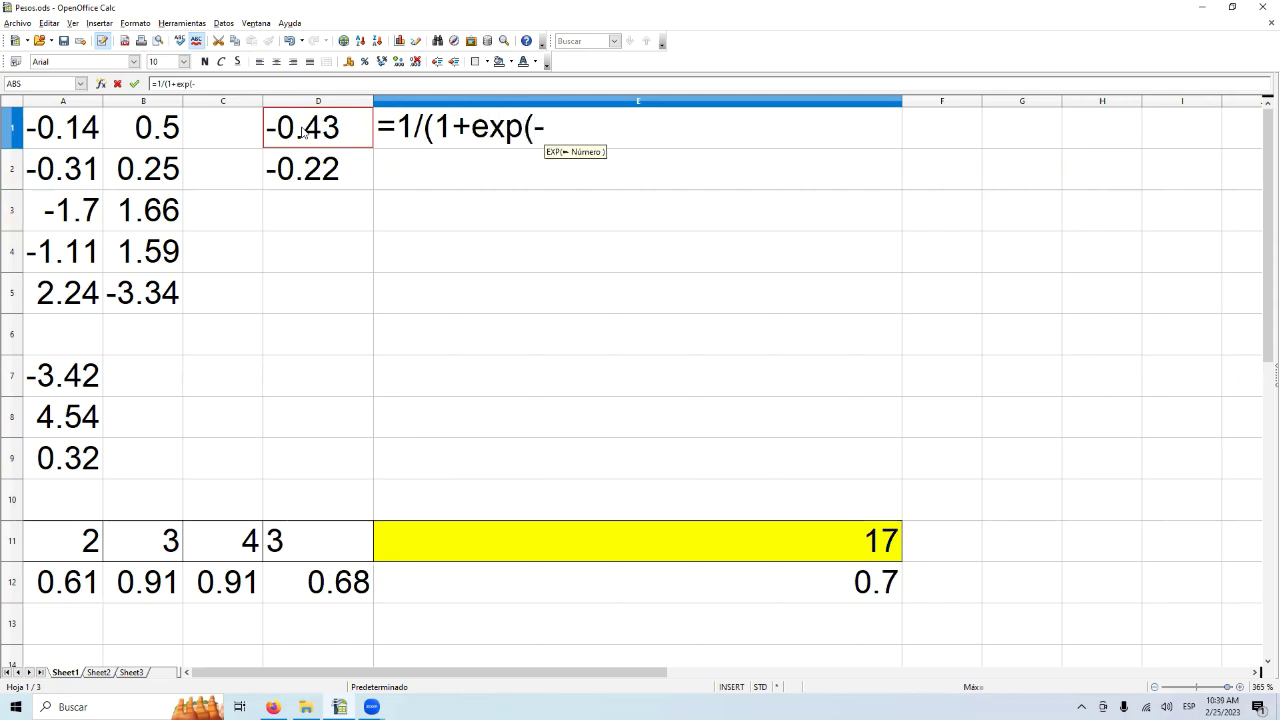
pyautogui.click(301, 133)
pyautogui.write('))')
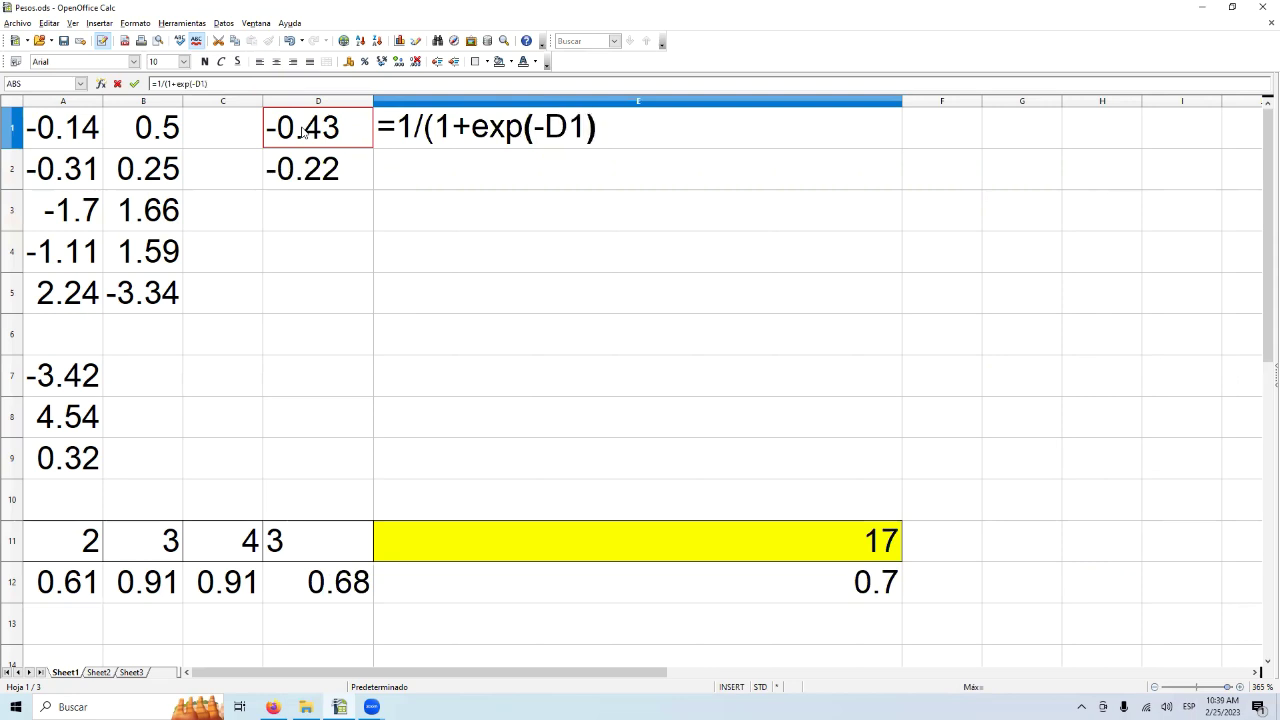
pyautogui.press('Return')
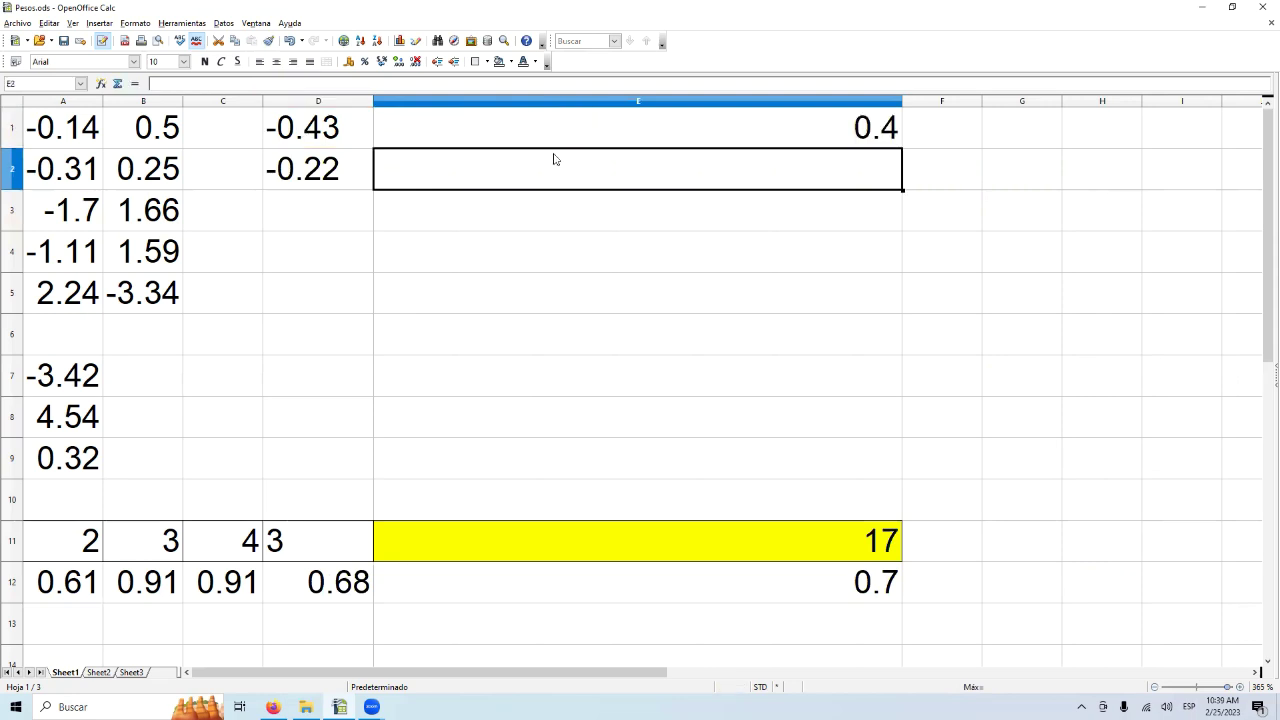
pyautogui.click(553, 120)
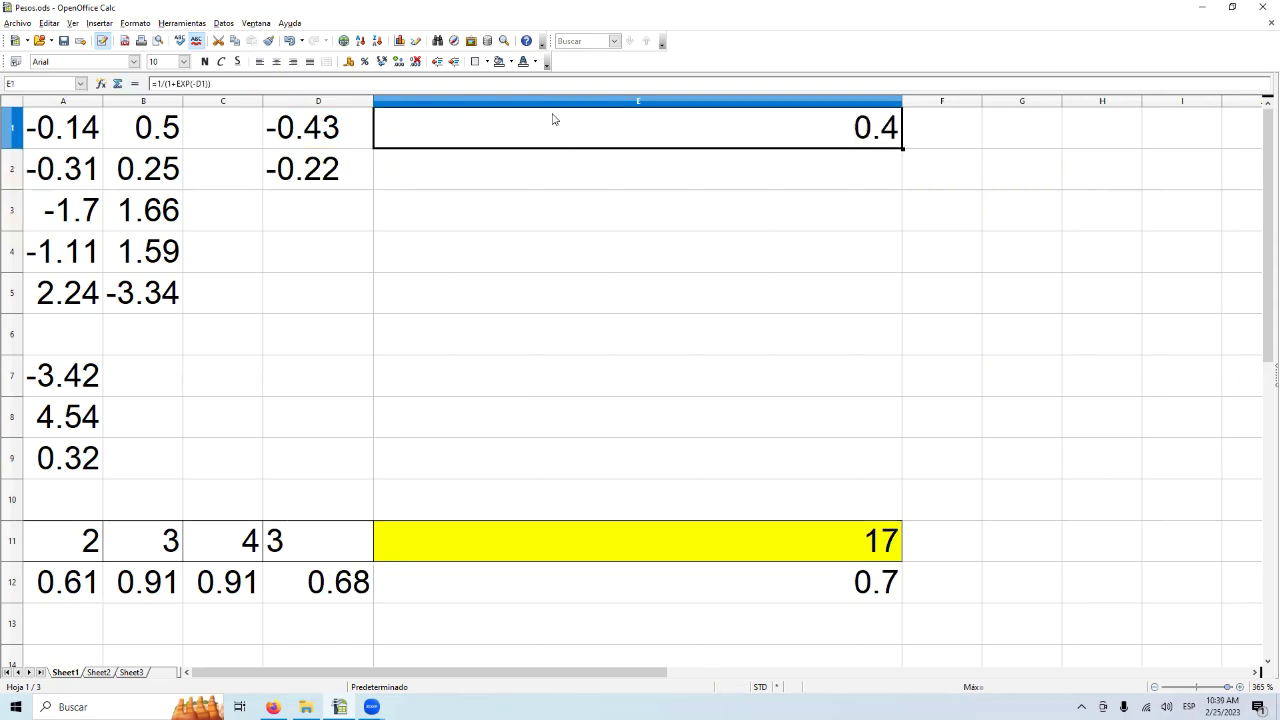
# Enter the sigmoid formula =1/(1+EXP(-D2)) in cell E2.
pyautogui.click(419, 171)
pyautogui.write('=')
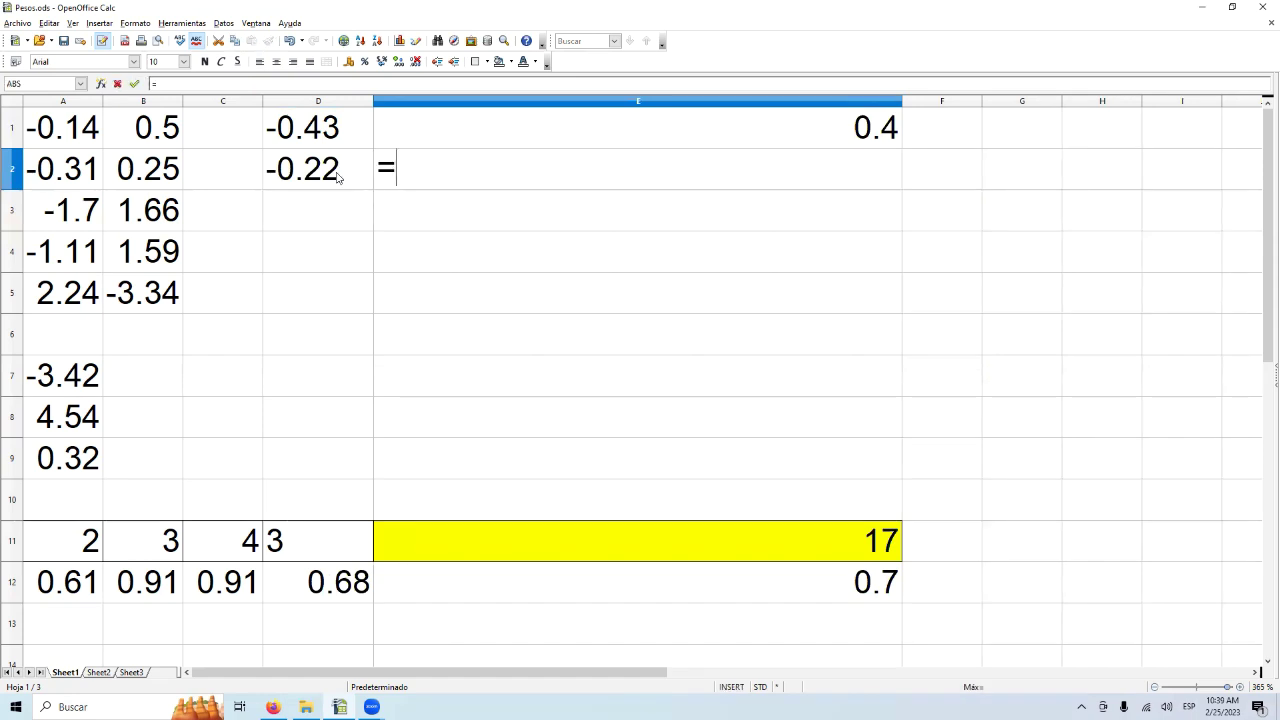
pyautogui.write('1/(1')
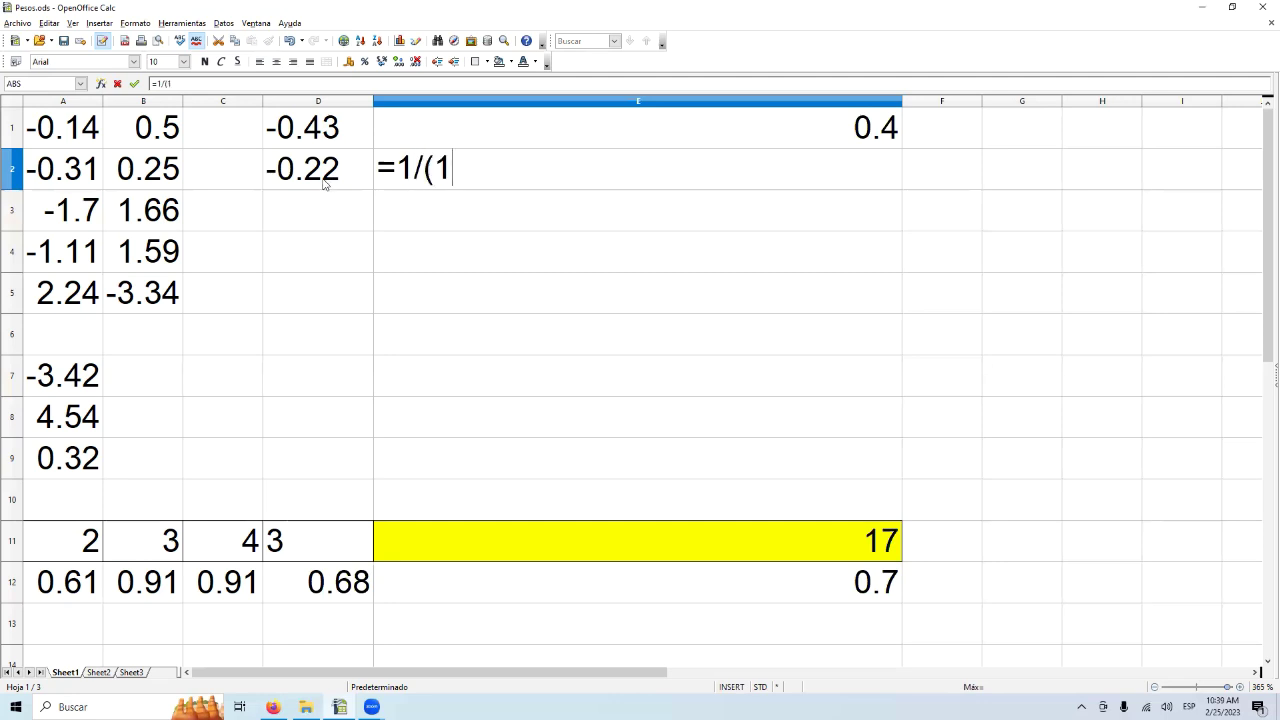
pyautogui.write('+exp')
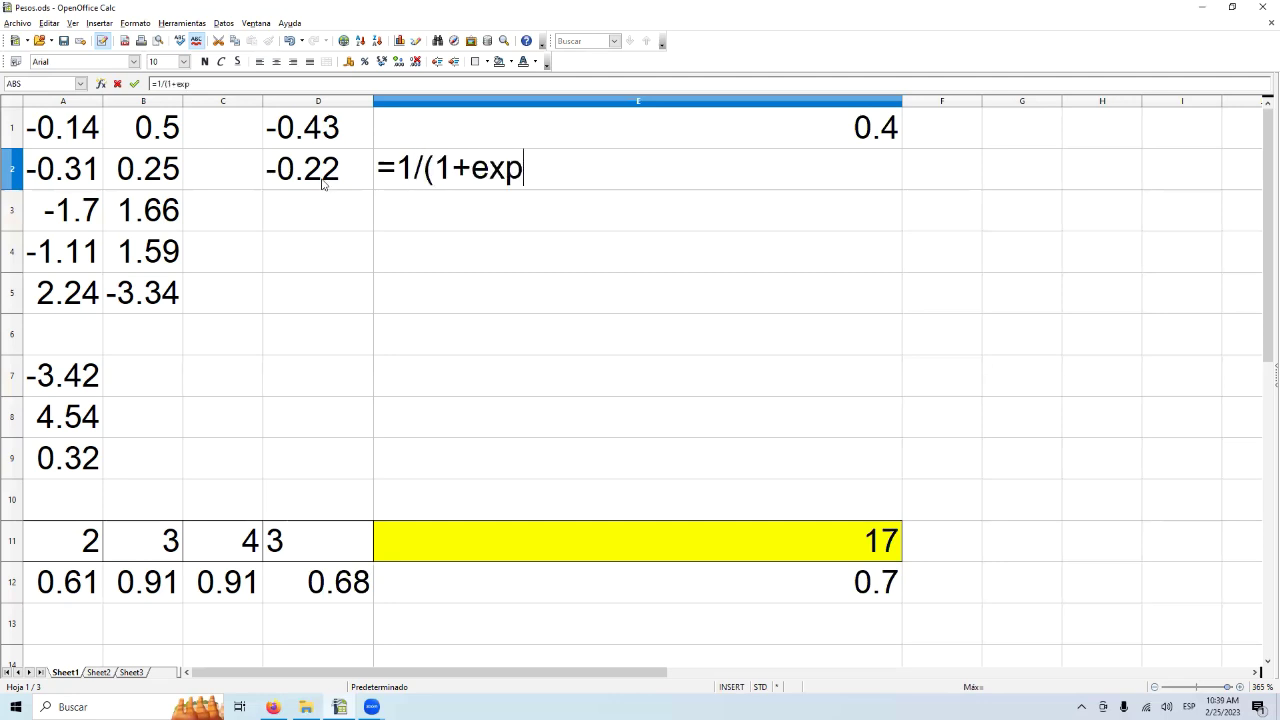
pyautogui.write('(')
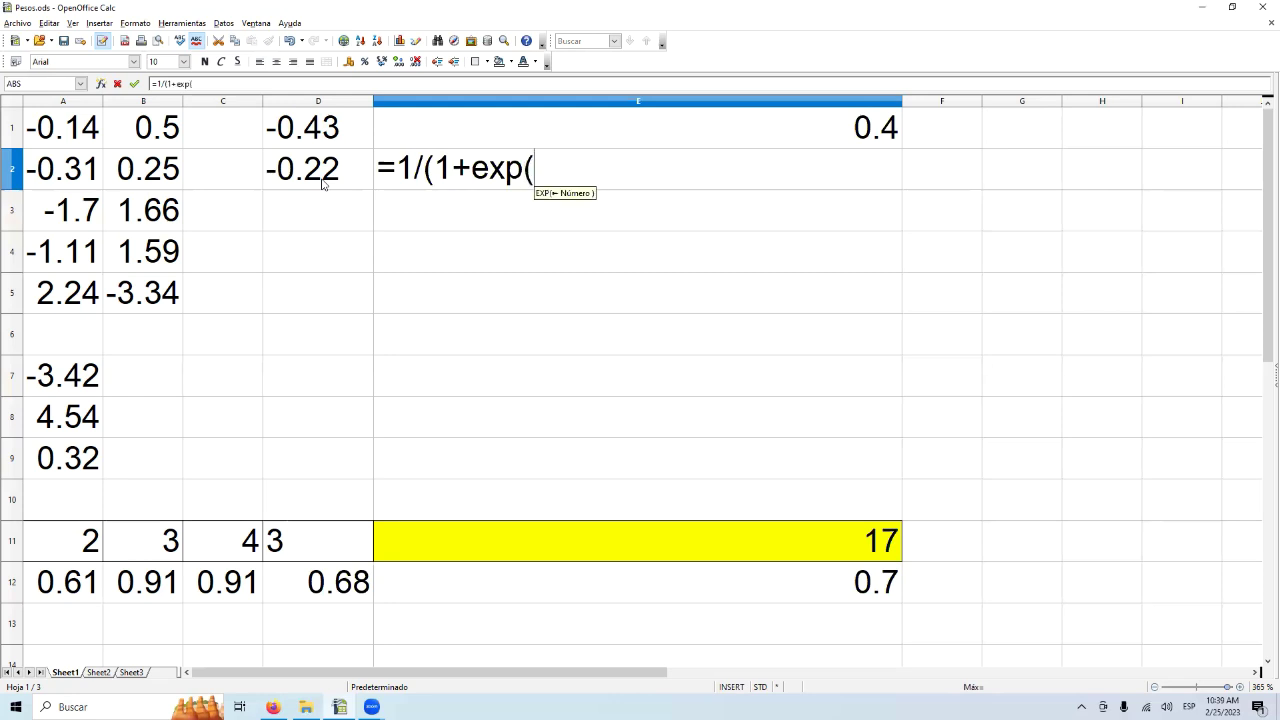
pyautogui.write('-')
pyautogui.click(346, 173)
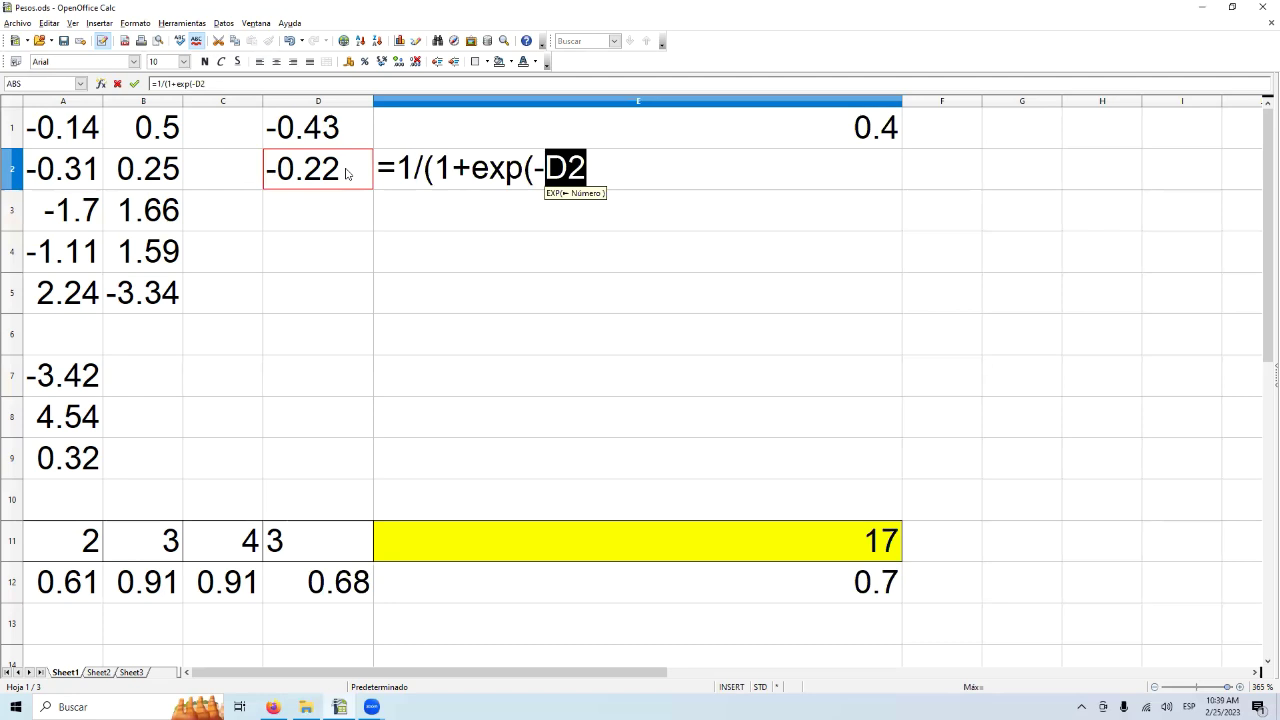
pyautogui.write('))')
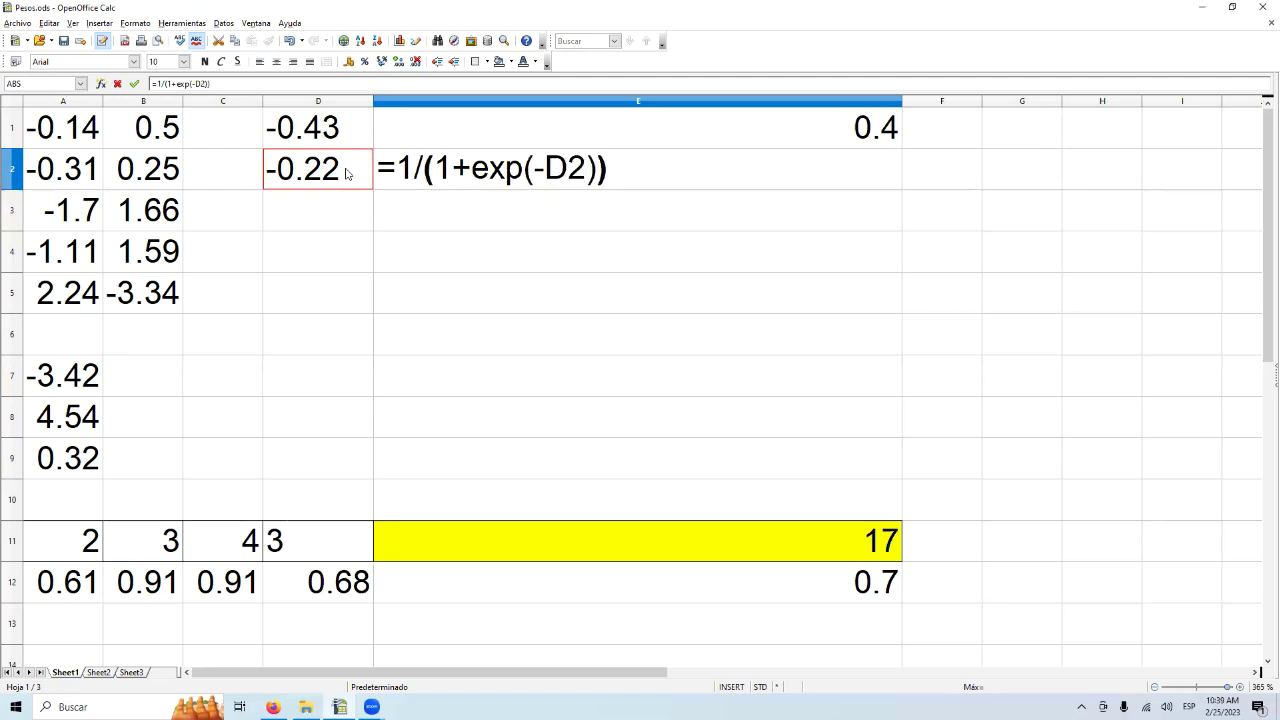
pyautogui.press('Return')
# Format cells E1:E2 to show four decimal places and narrow column E to fit the values.
pyautogui.moveTo(480, 123); pyautogui.dragTo(471, 163)
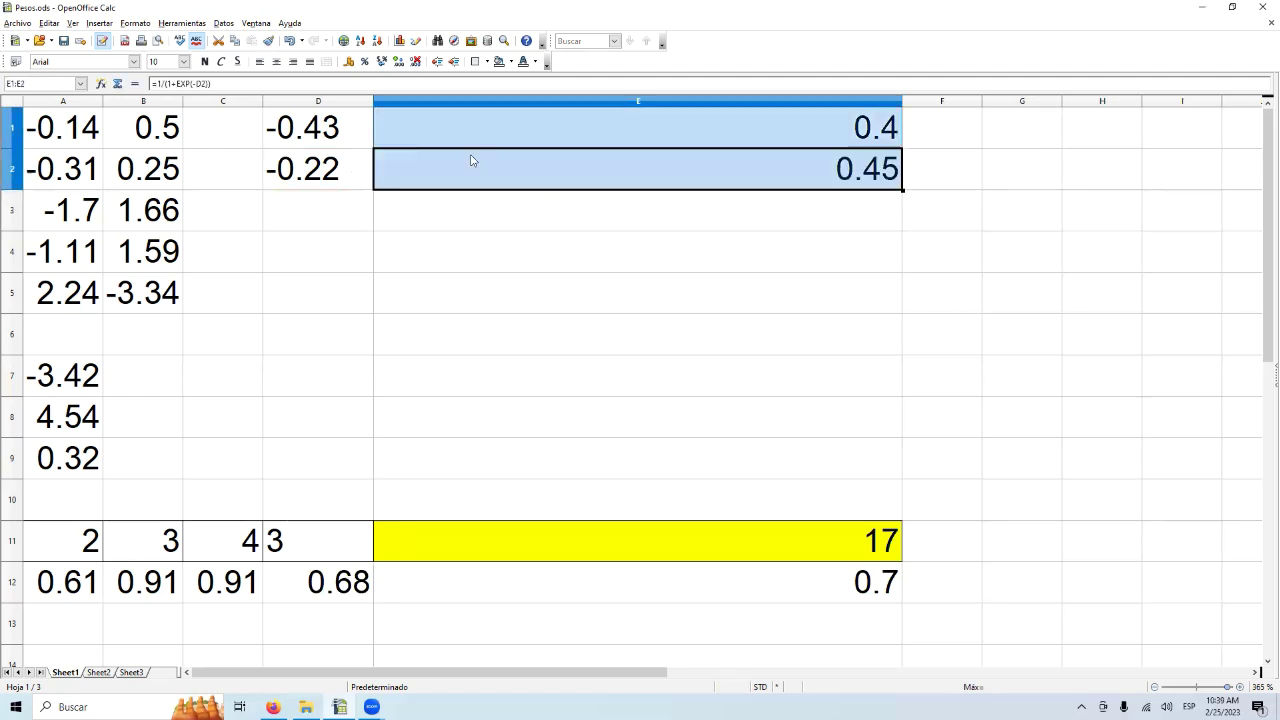
pyautogui.click(397, 62)
pyautogui.click(397, 62)
pyautogui.moveTo(902, 102); pyautogui.dragTo(888, 104)
pyautogui.moveTo(698, 104); pyautogui.dragTo(502, 104)
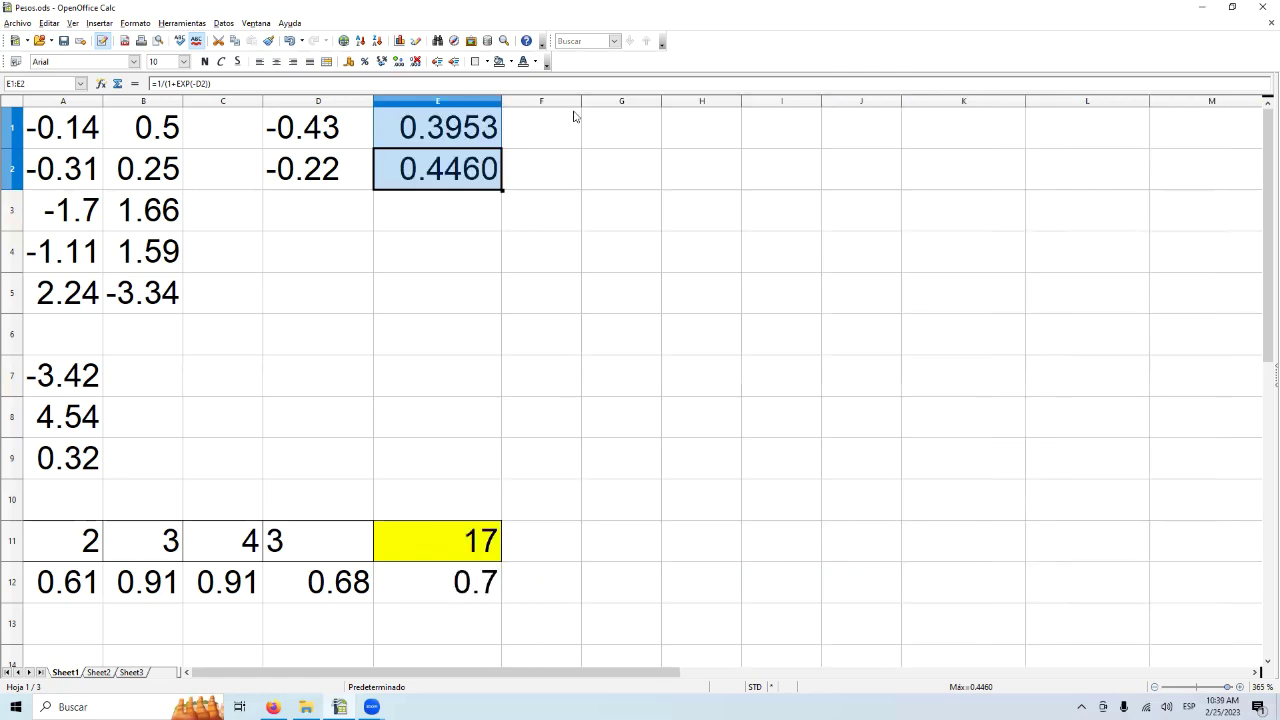
# Narrow column F, widen column G, and enter the formula =A7*E1+A8*E2+A9 in cell G1.
pyautogui.moveTo(581, 101); pyautogui.dragTo(534, 101)
pyautogui.moveTo(614, 101); pyautogui.dragTo(758, 101)
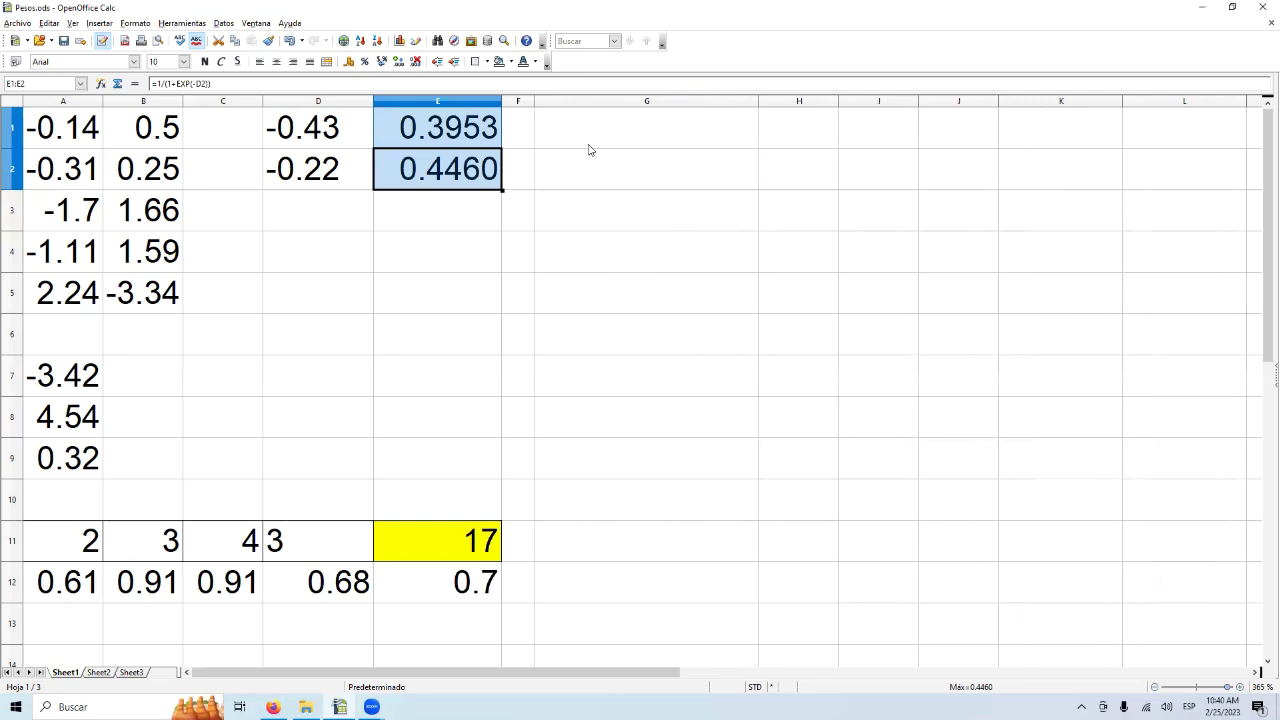
pyautogui.click(606, 134)
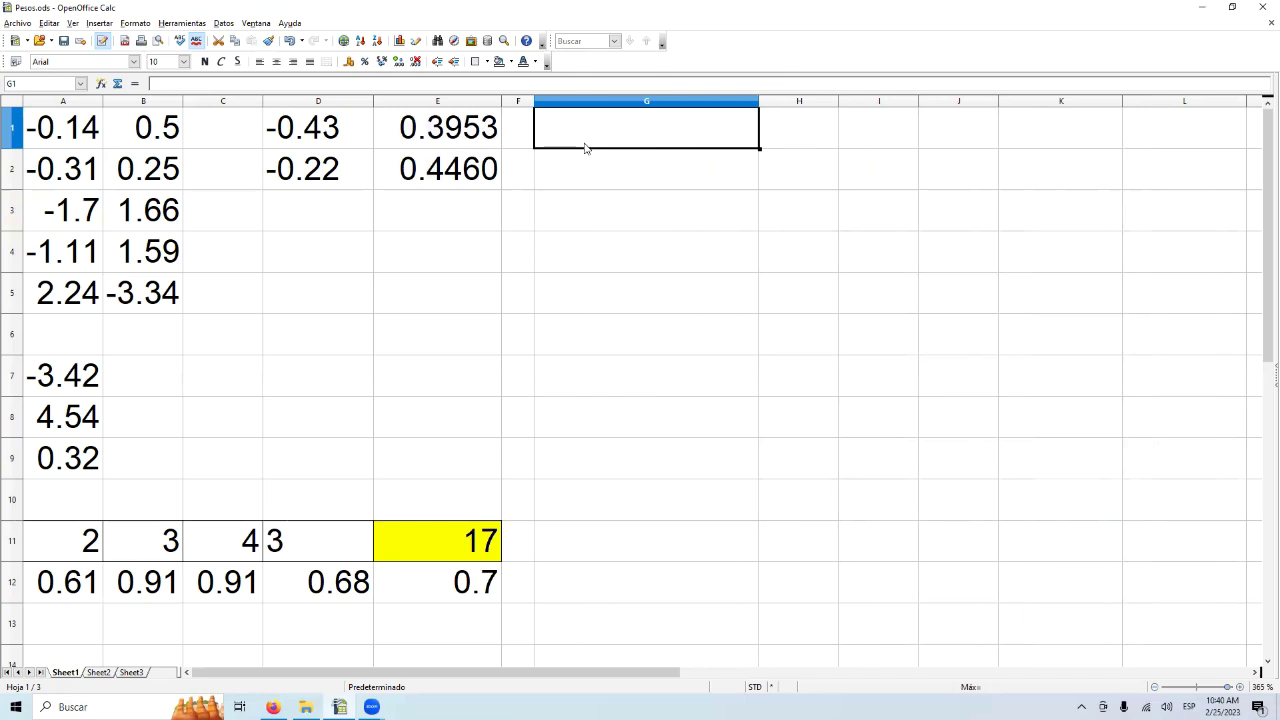
pyautogui.write('=')
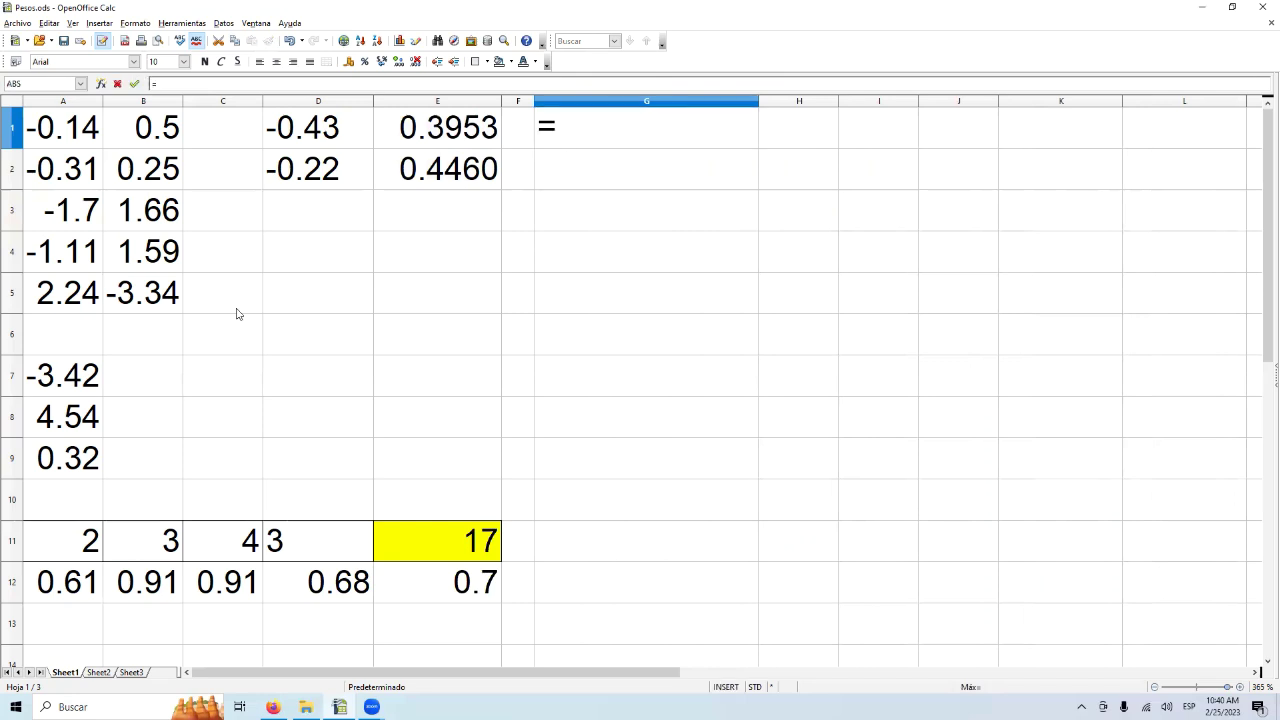
pyautogui.click(86, 388)
pyautogui.write('*')
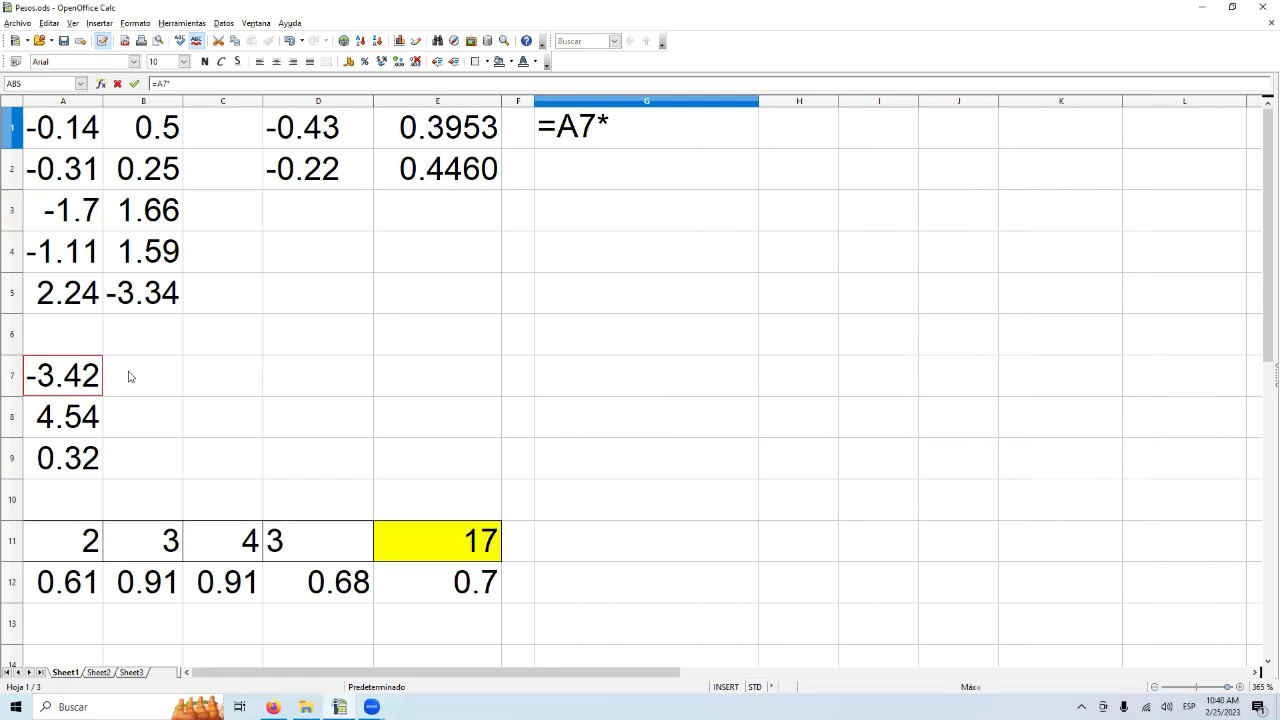
pyautogui.click(420, 138)
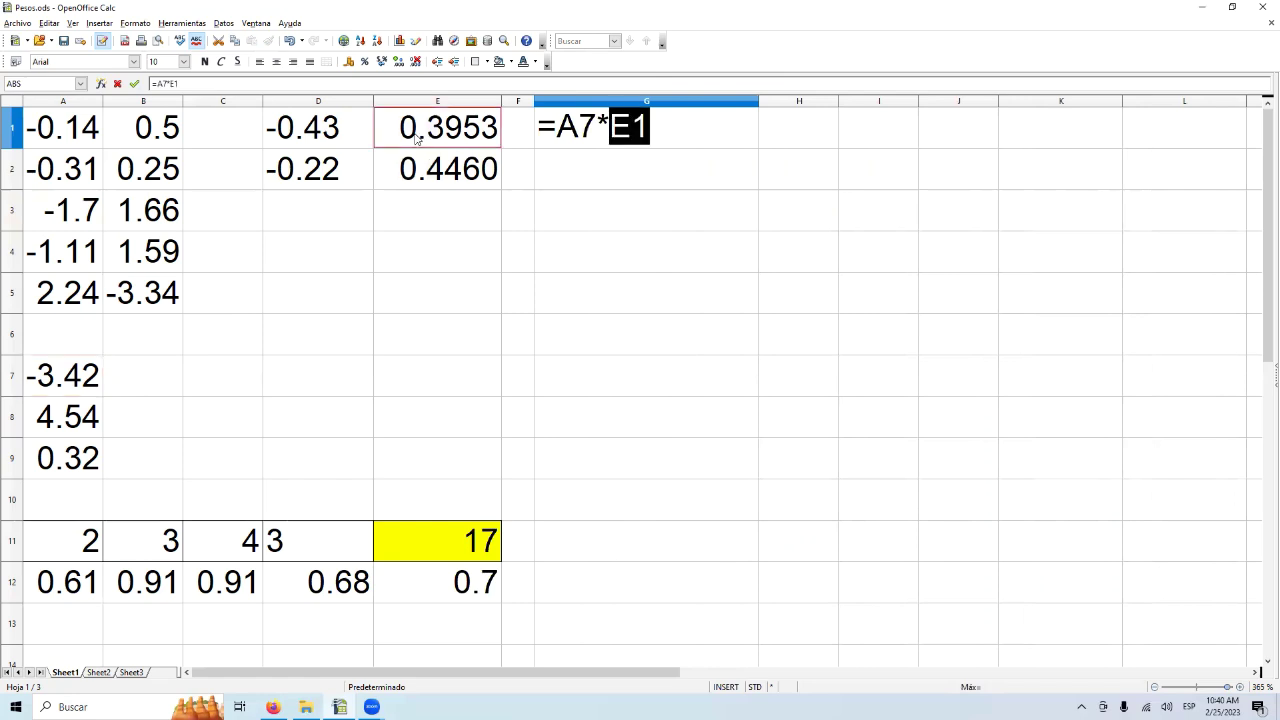
pyautogui.write('+')
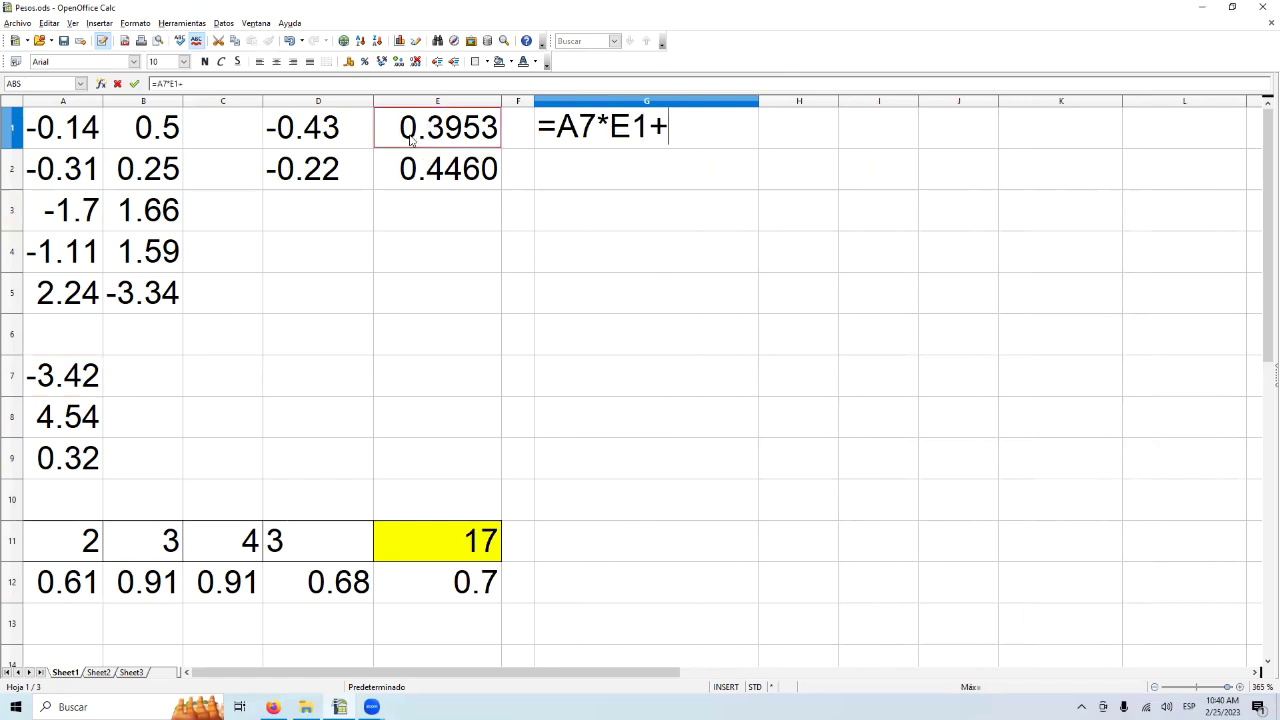
pyautogui.click(80, 428)
pyautogui.write('*')
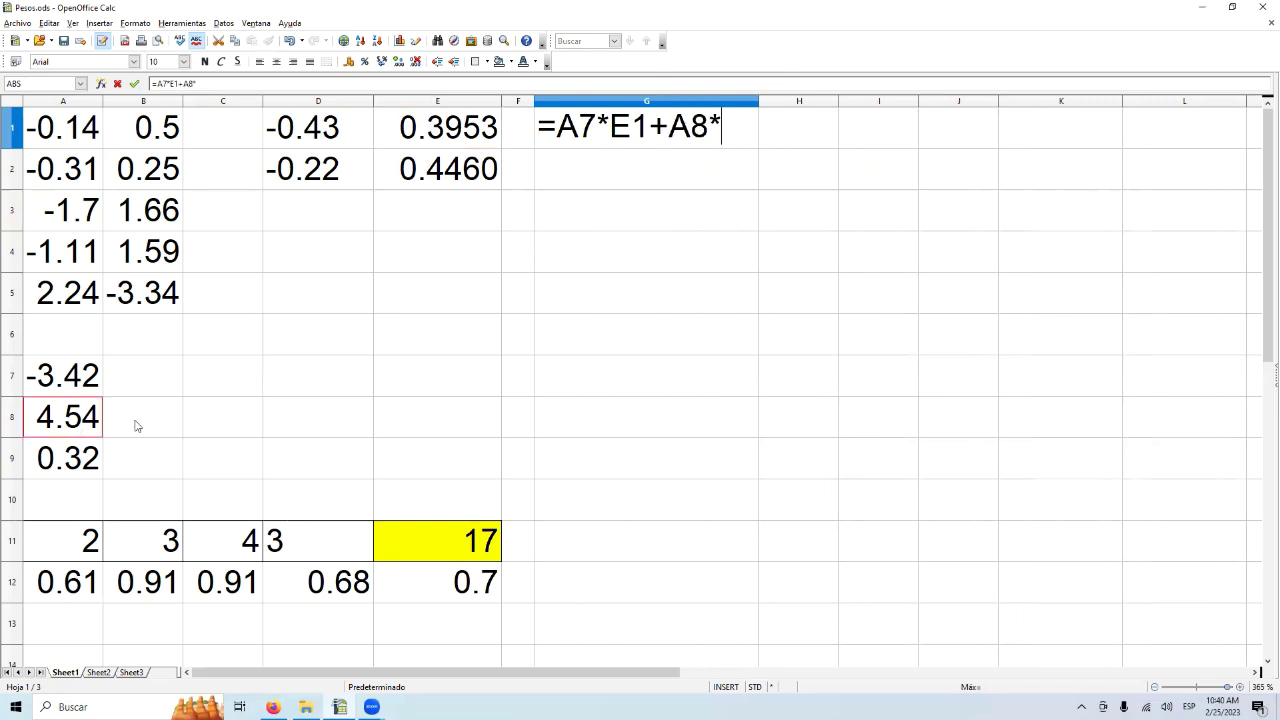
pyautogui.click(465, 172)
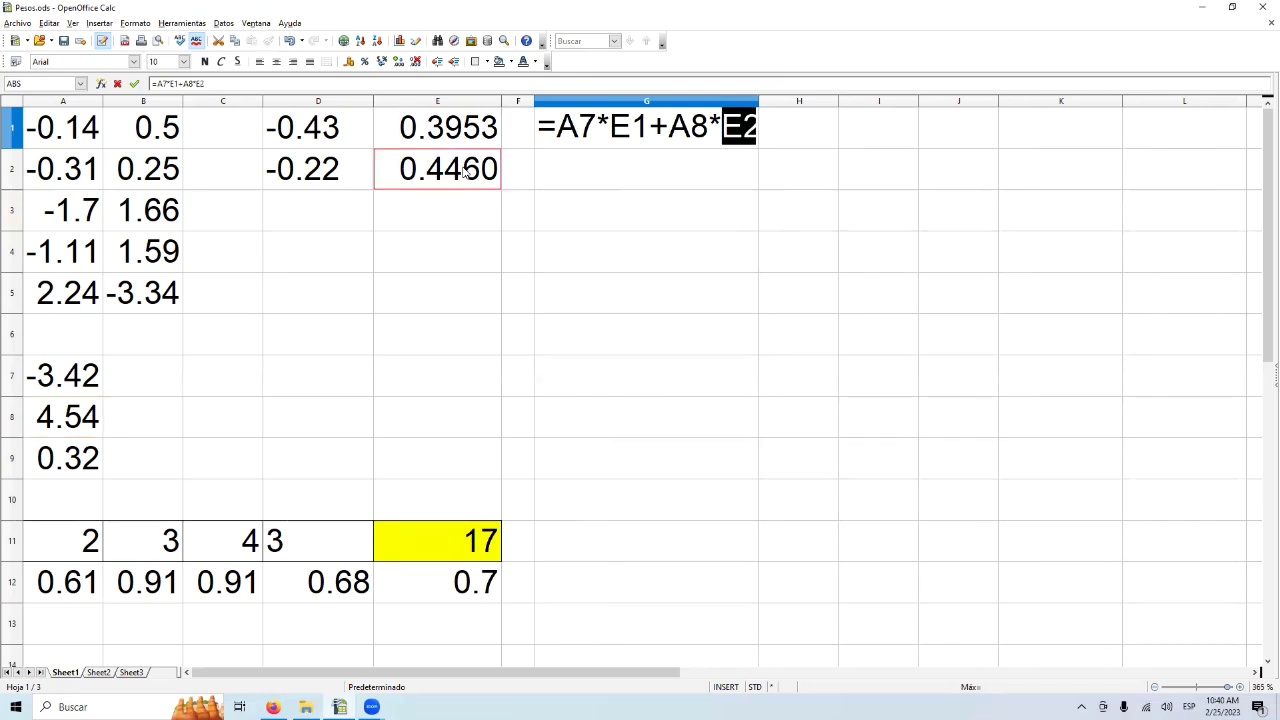
pyautogui.write('+')
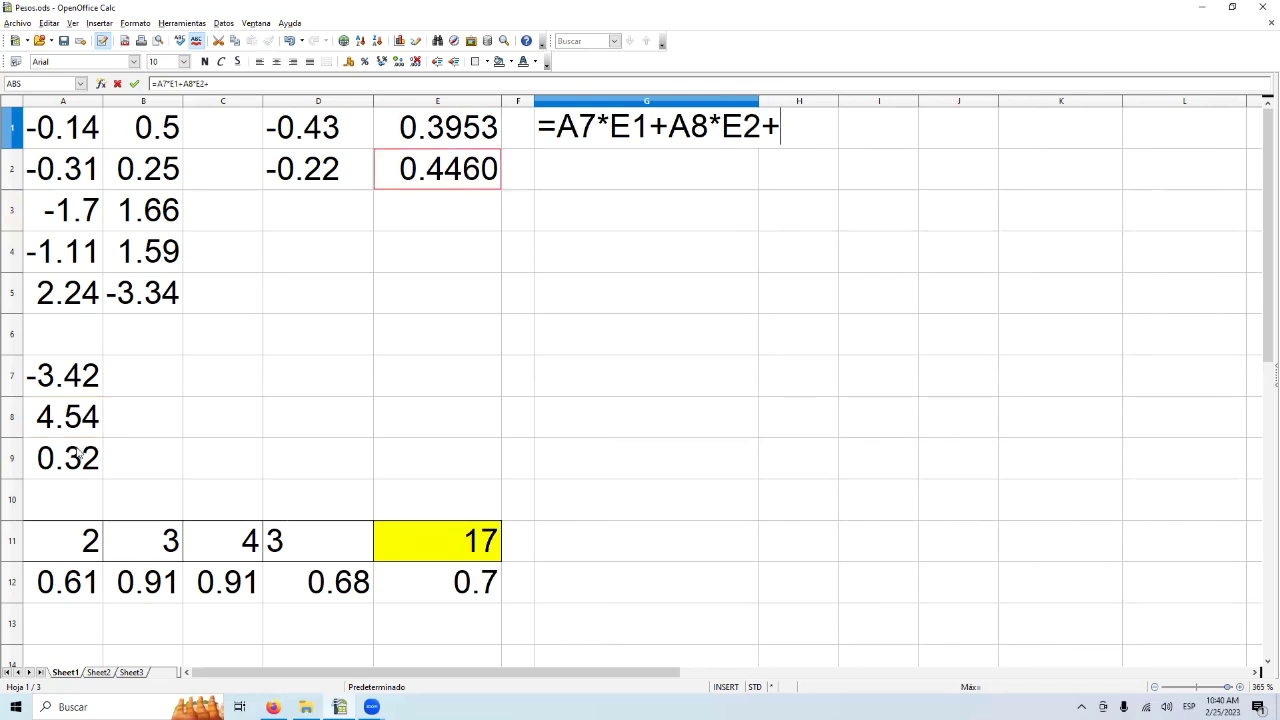
pyautogui.click(72, 462)
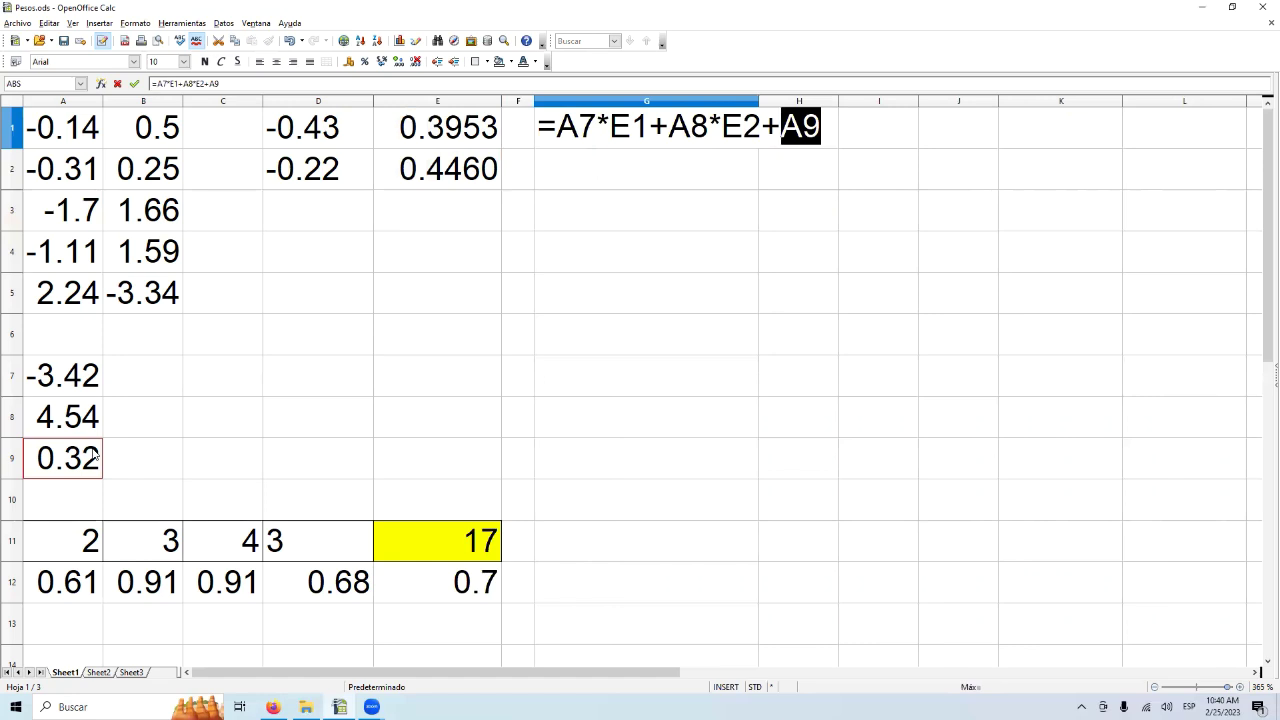
pyautogui.press('Return')
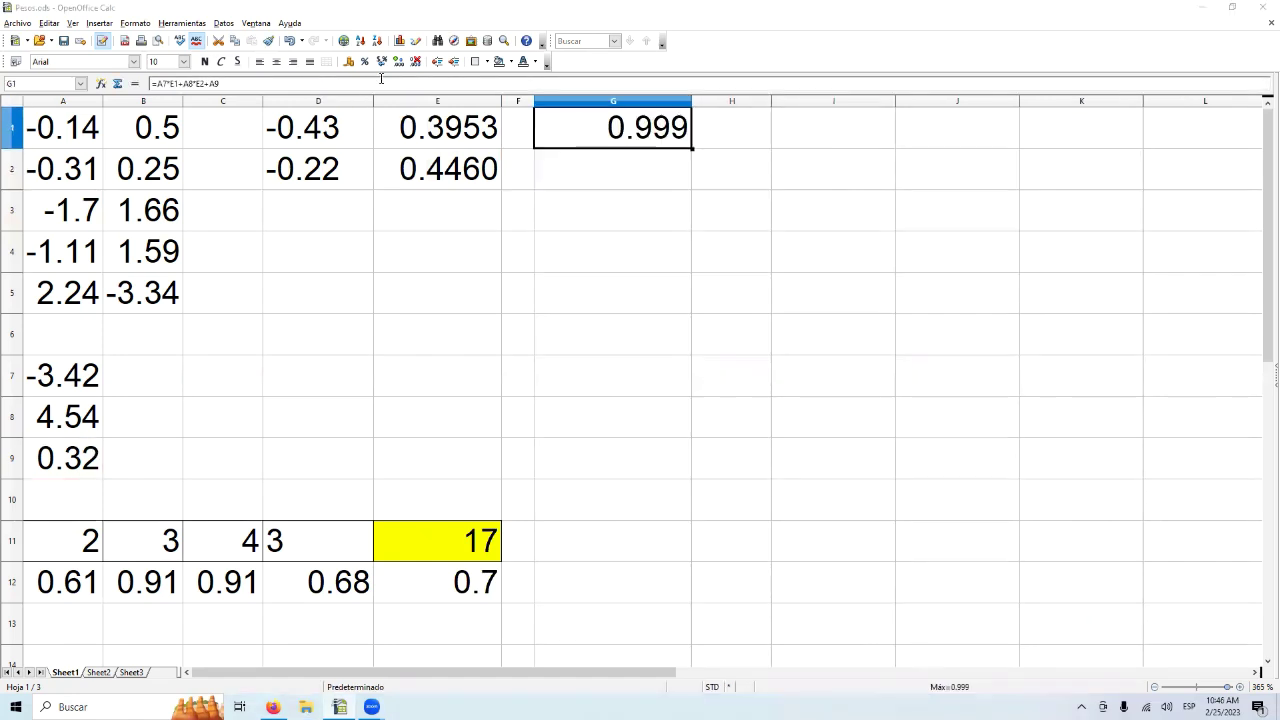
# Format cell G1 to show six decimal places.
pyautogui.click(400, 68)
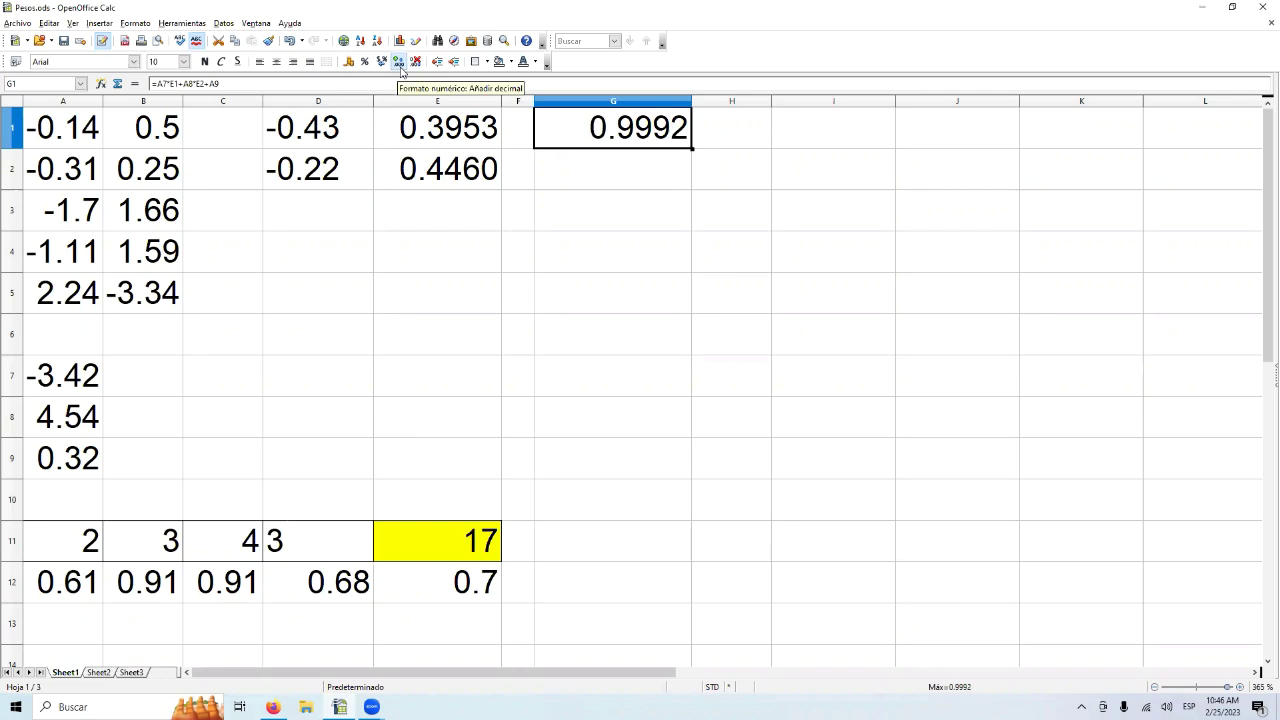
pyautogui.click(400, 68)
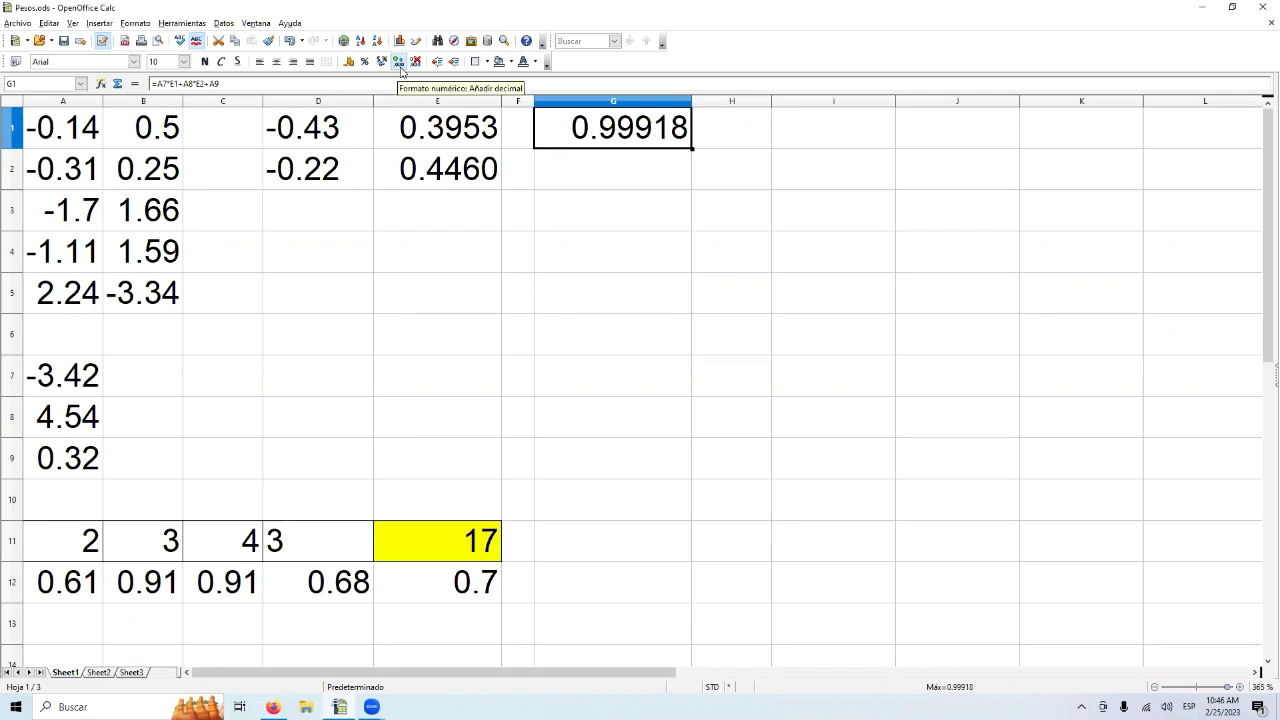
pyautogui.click(400, 68)
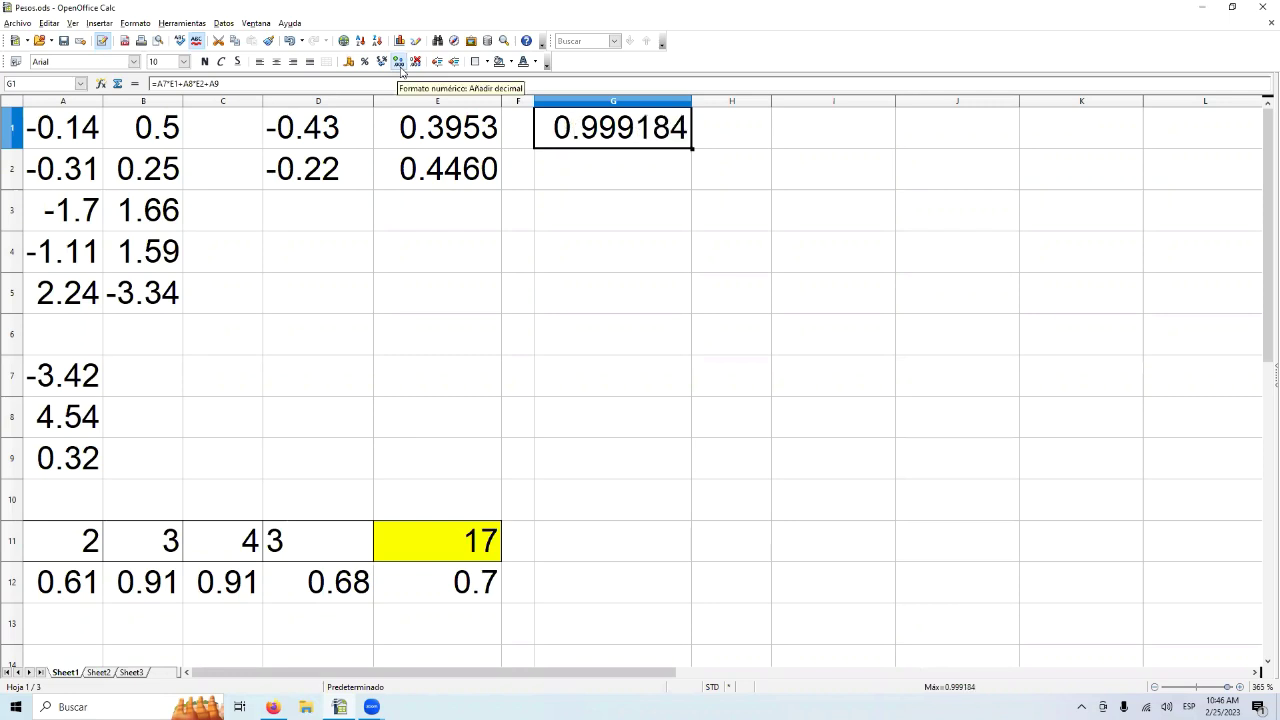
# Widen column H and enter the sigmoid formula =1/(1+EXP(-G1)) in cell H1.
pyautogui.moveTo(771, 99); pyautogui.dragTo(886, 100)
pyautogui.click(802, 130)
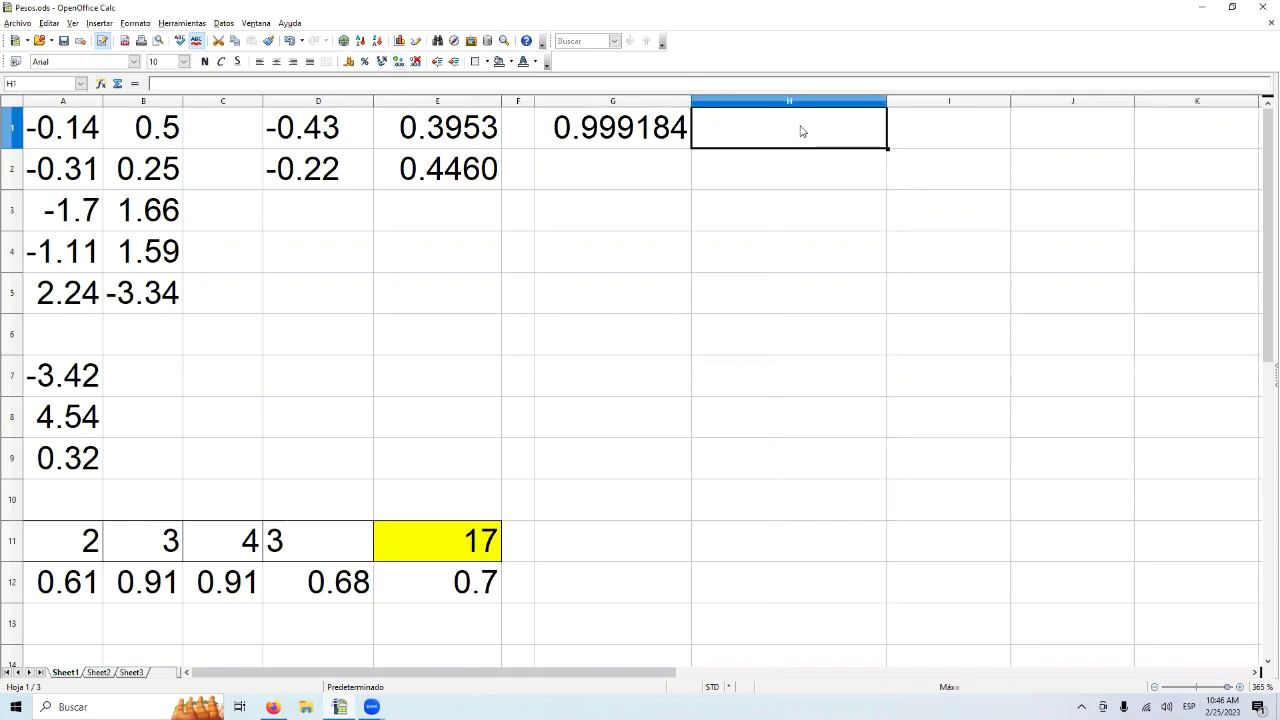
pyautogui.write('=1/(1+')
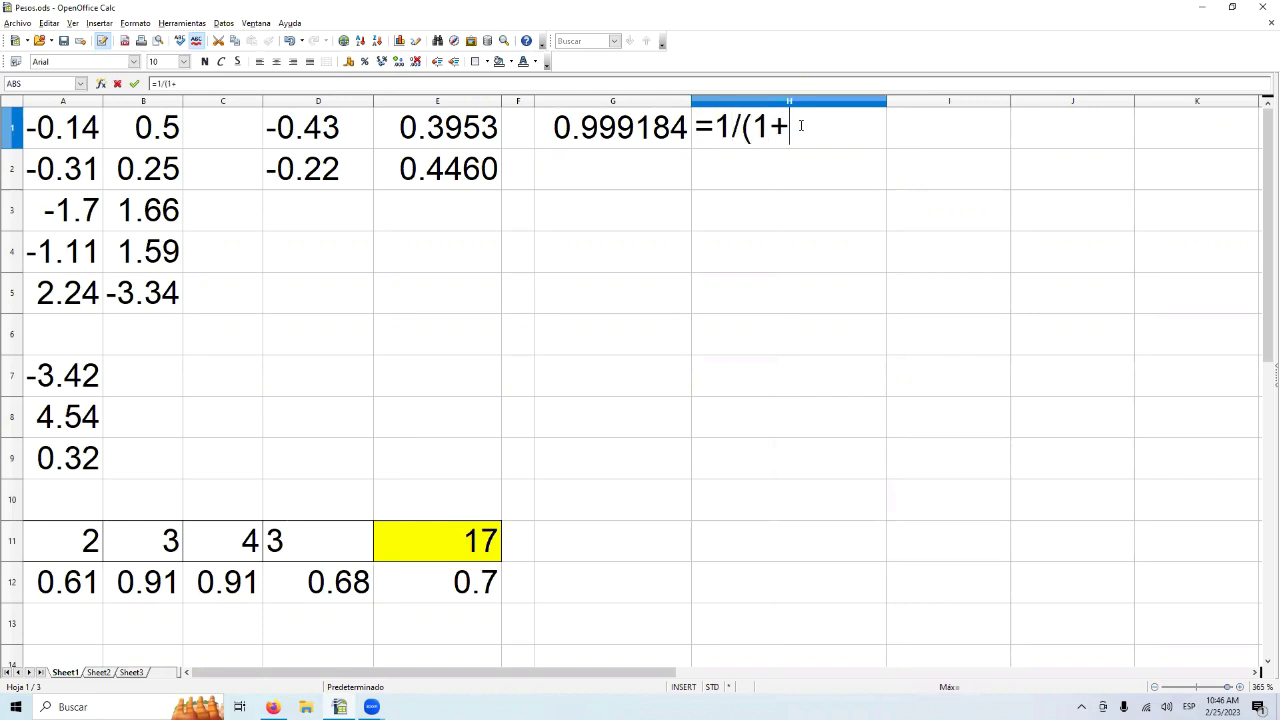
pyautogui.write('exp(')
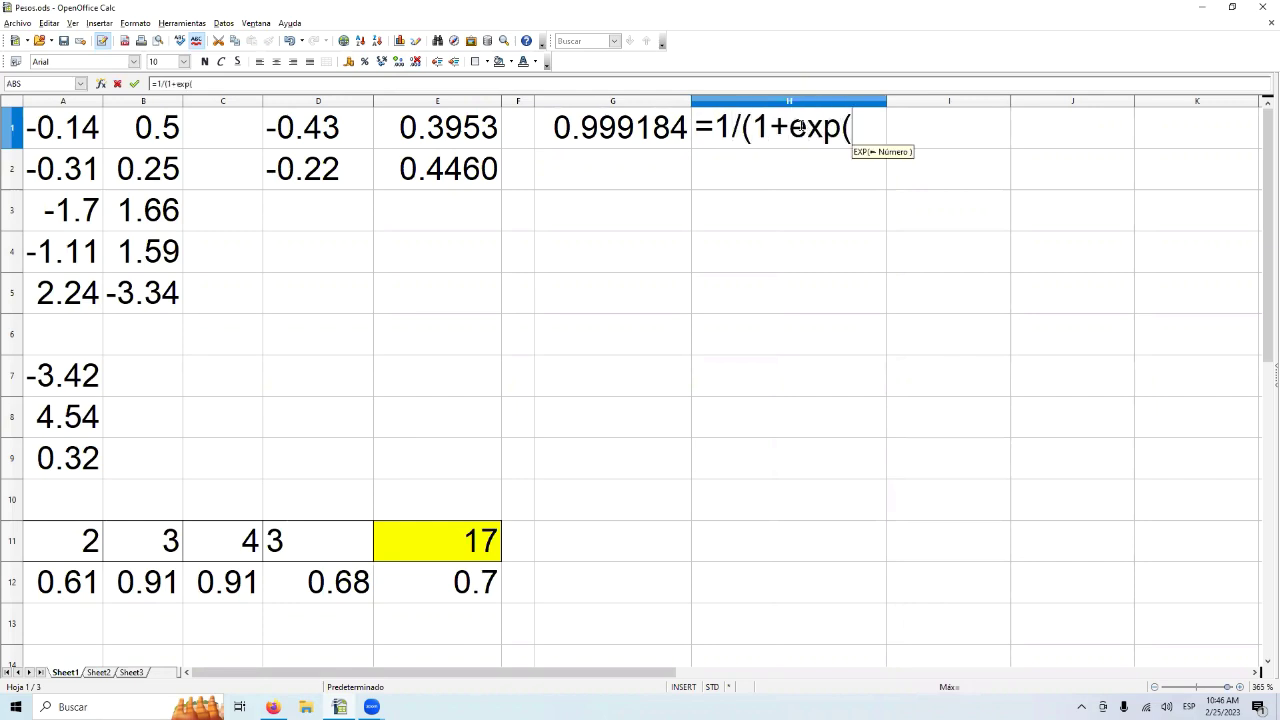
pyautogui.write('-')
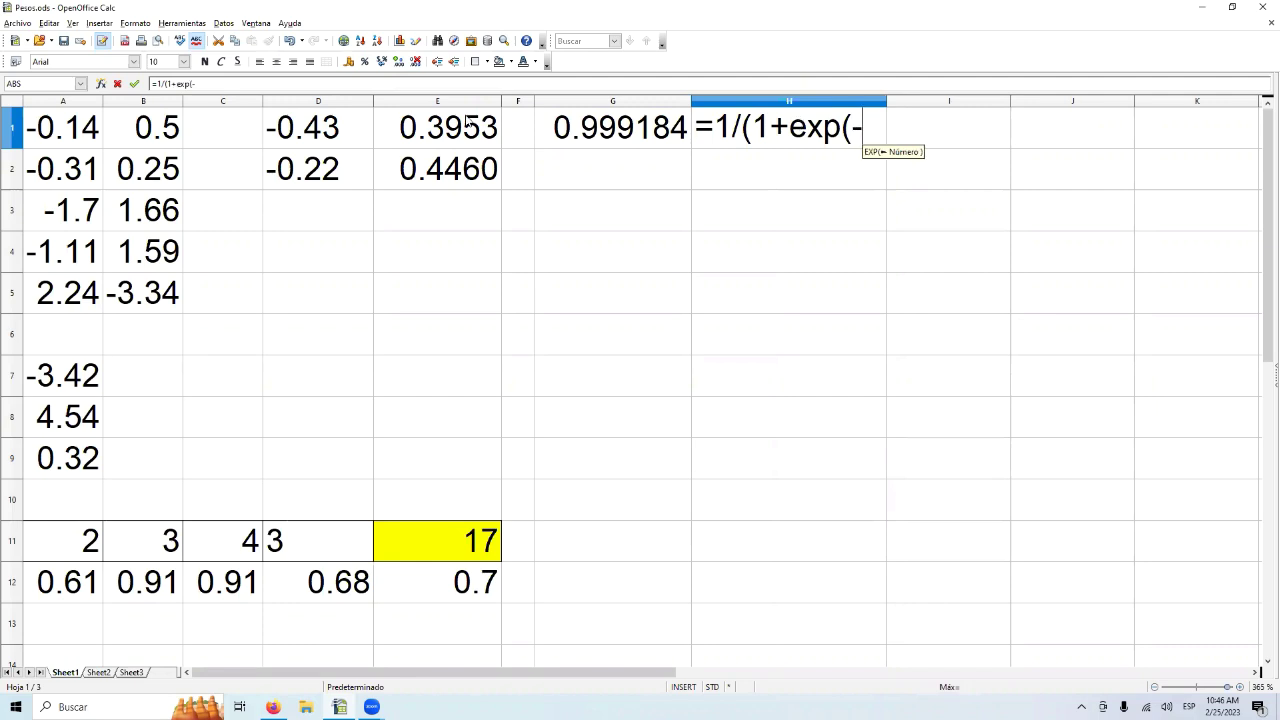
pyautogui.click(640, 122)
pyautogui.write('))')
pyautogui.press('Return')
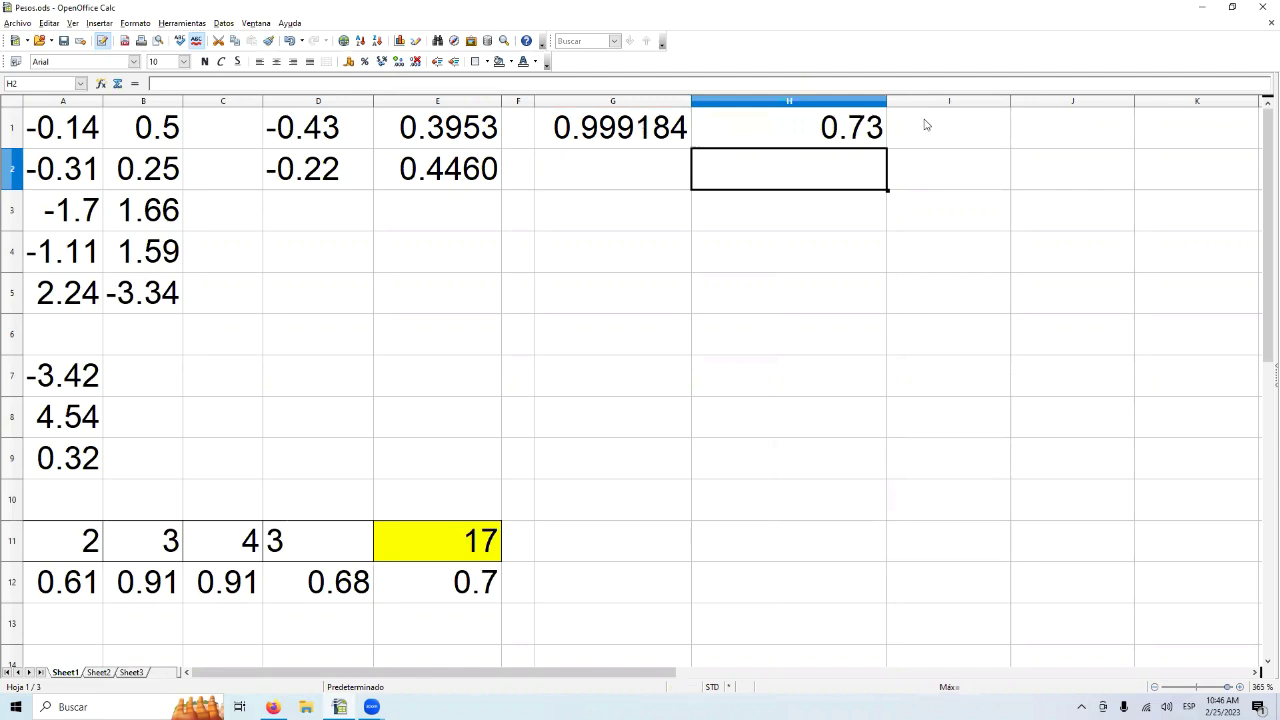
# Format cell H1 to show six decimal places.
pyautogui.click(858, 132)
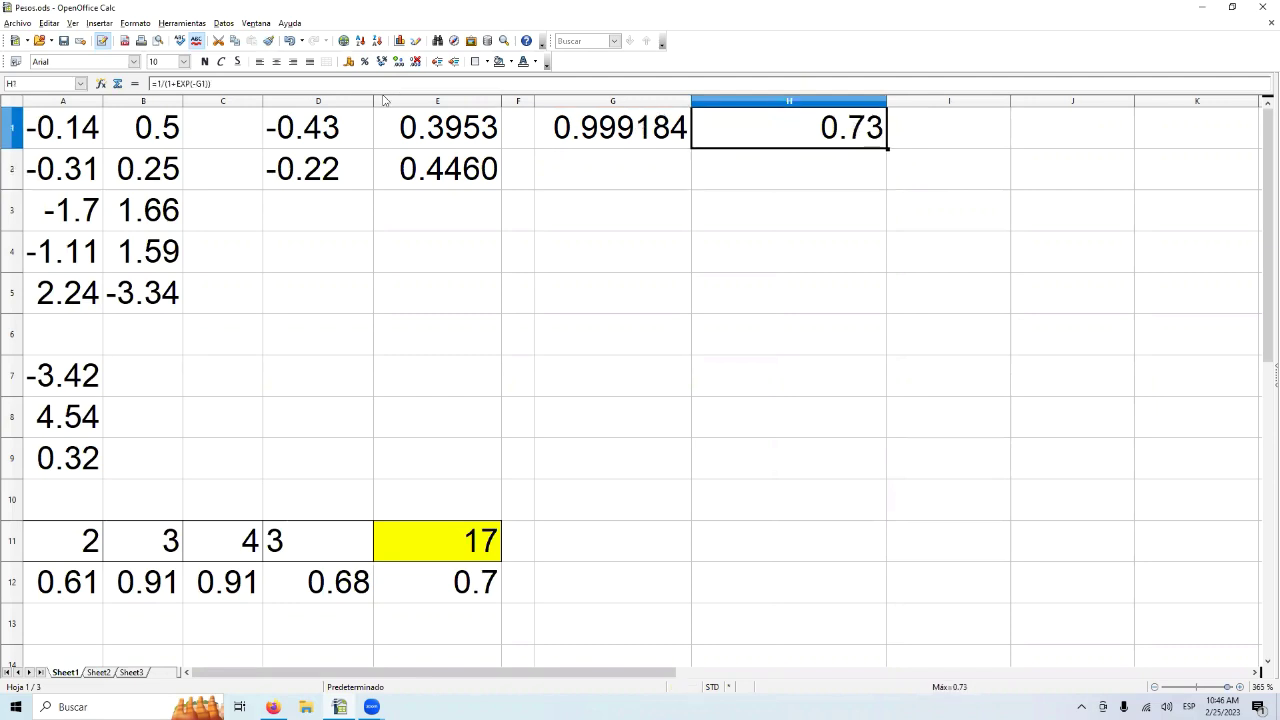
pyautogui.click(398, 62)
pyautogui.click(398, 62)
pyautogui.click(398, 62)
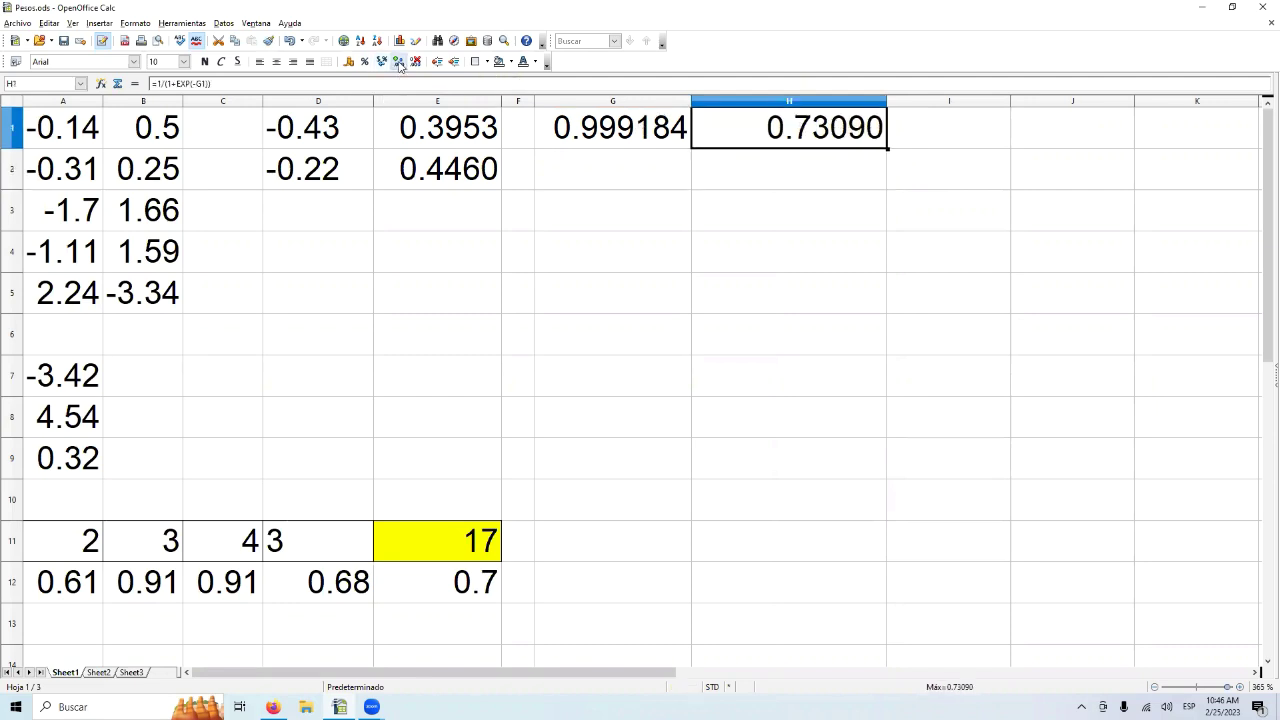
pyautogui.click(398, 62)
# Enter the formula =H1*1.1*22 in cell I1 to scale the network output back to real units.
pyautogui.click(998, 113)
pyautogui.write('=')
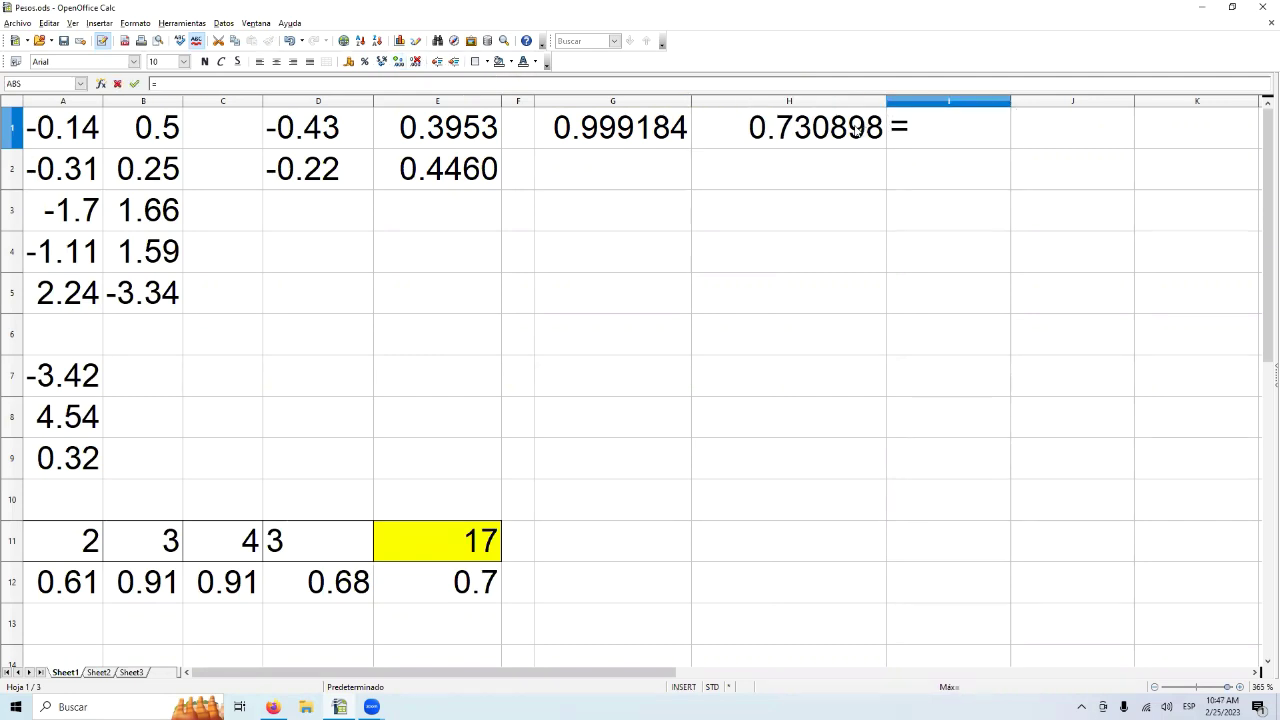
pyautogui.click(856, 131)
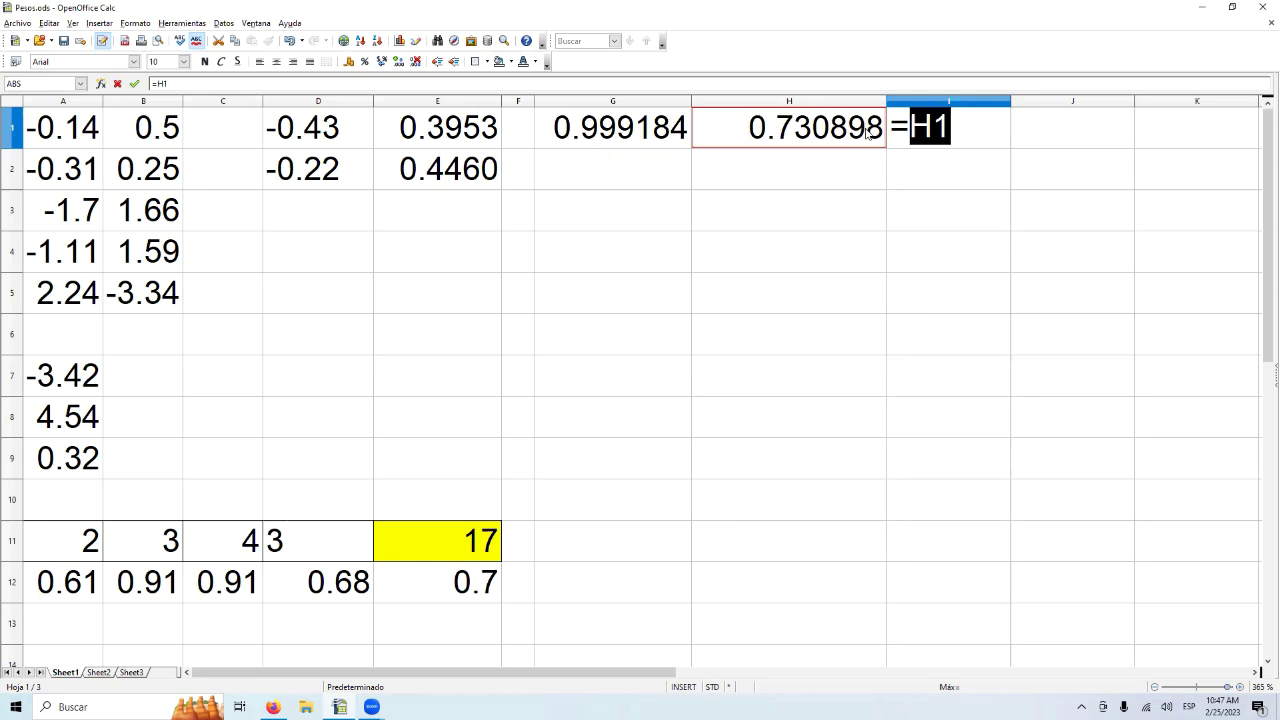
pyautogui.write('*1.1*')
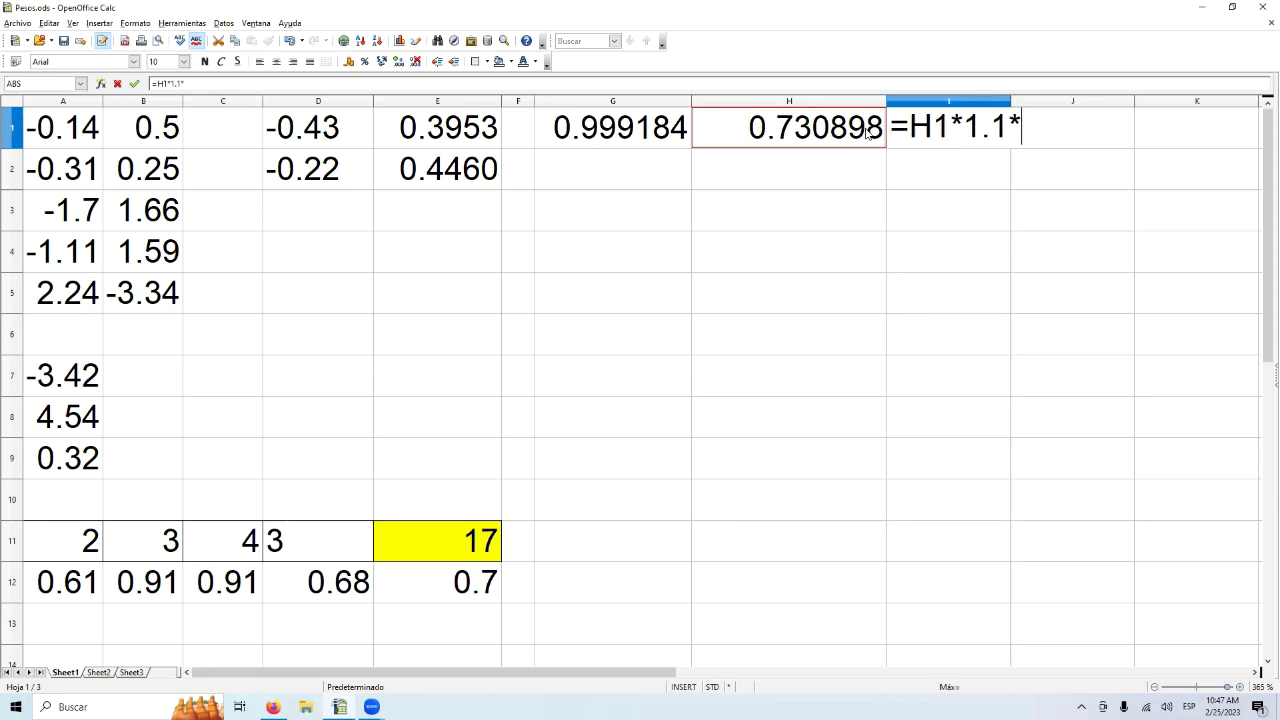
pyautogui.write('22')
pyautogui.press('Return')
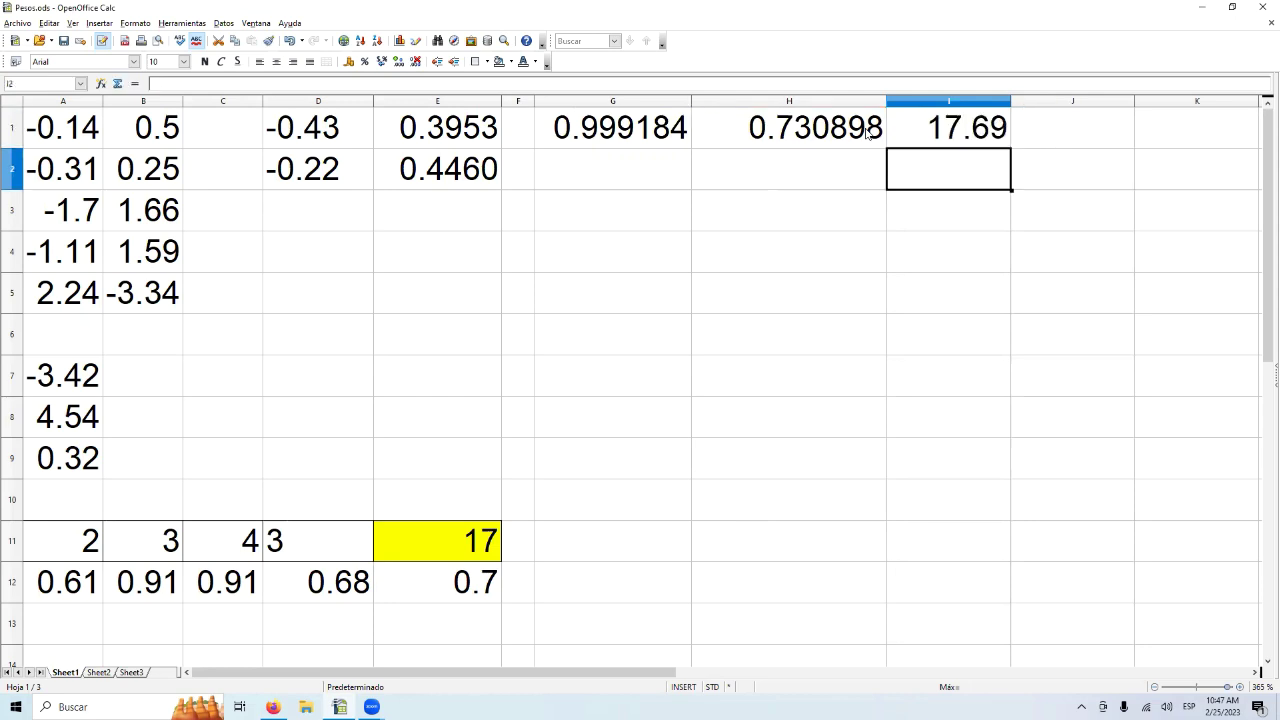
# Widen column I slightly and highlight cell I1 with a light yellow background.
pyautogui.moveTo(1008, 101); pyautogui.dragTo(1041, 101)
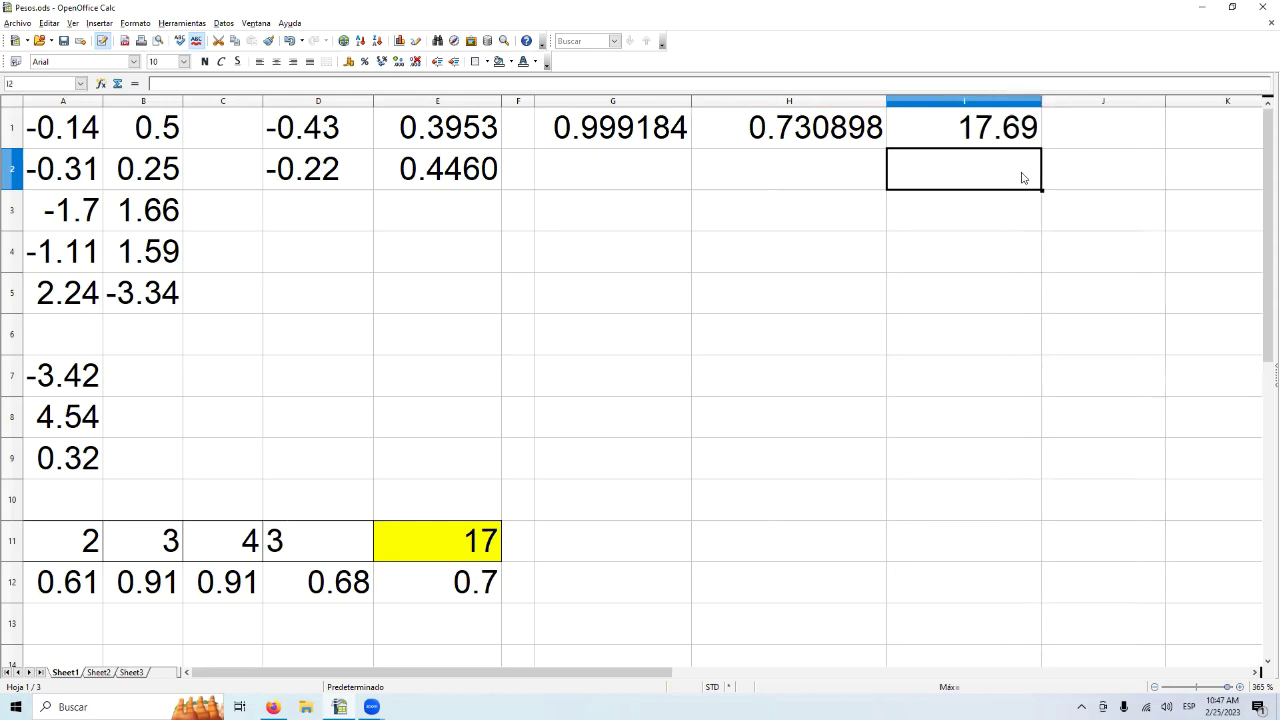
pyautogui.click(979, 137)
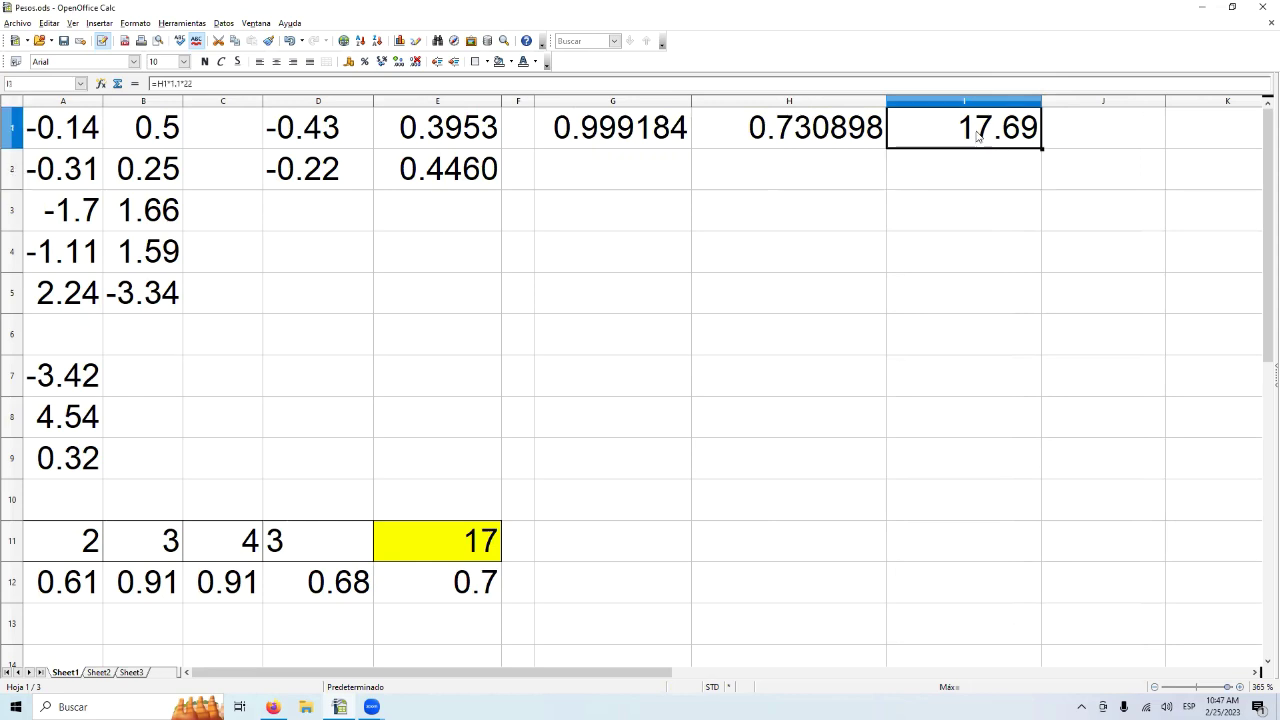
pyautogui.click(497, 66)
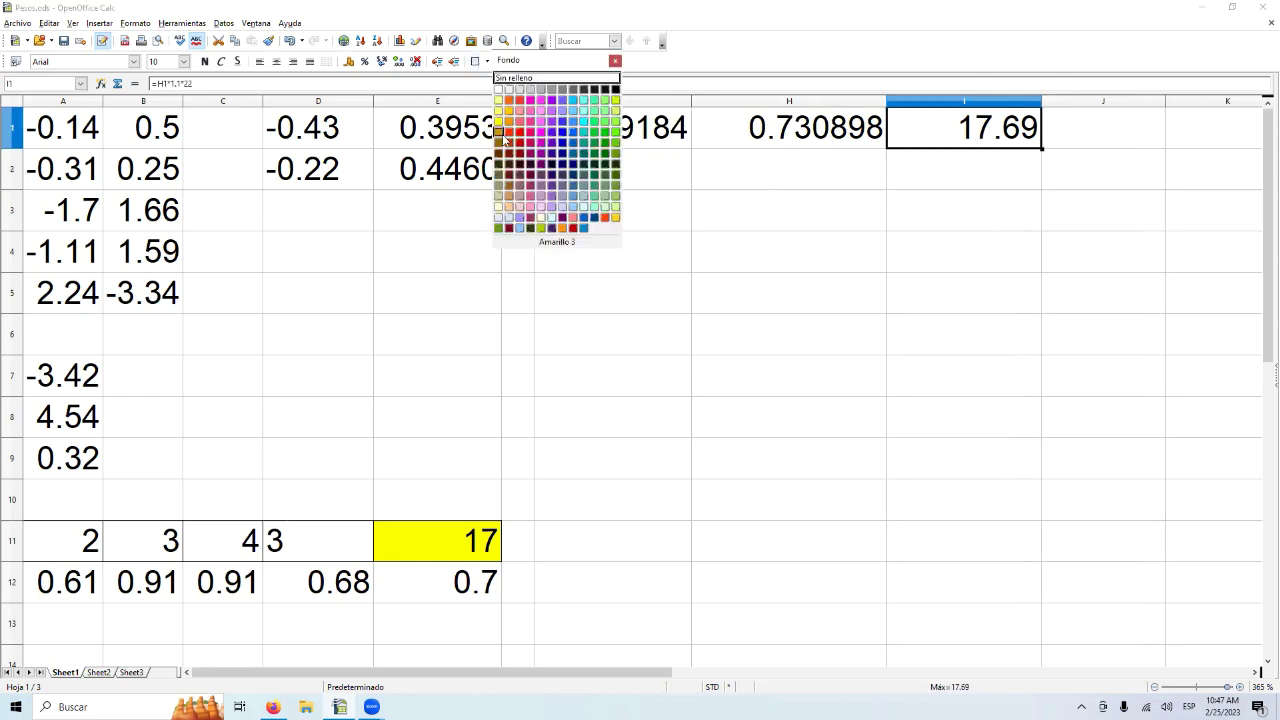
pyautogui.click(500, 117)
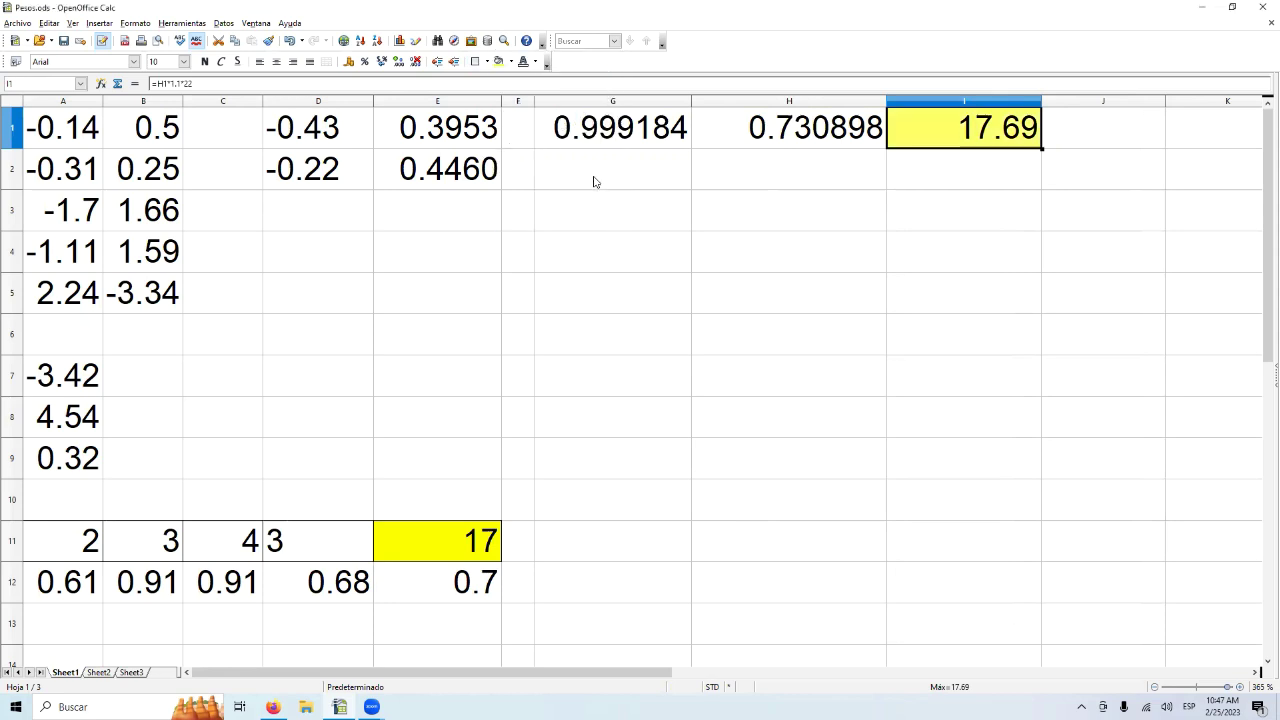
pyautogui.click(650, 205)
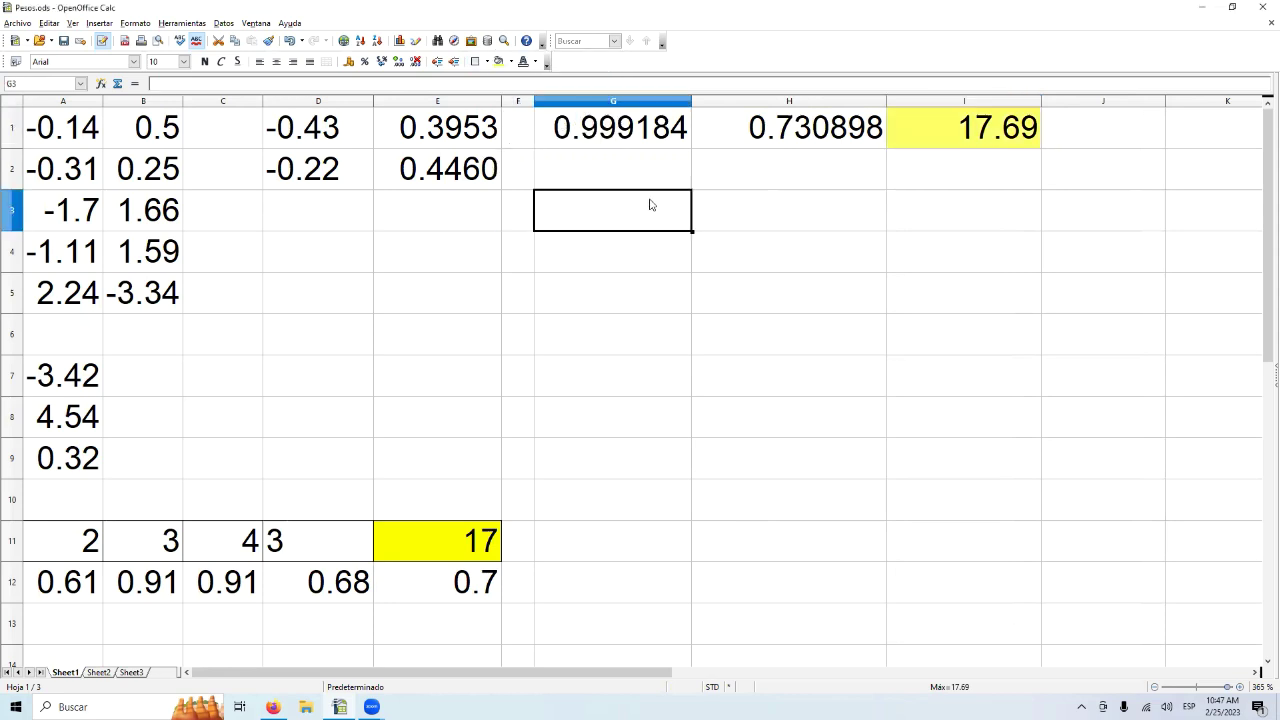
pyautogui.click(922, 133)
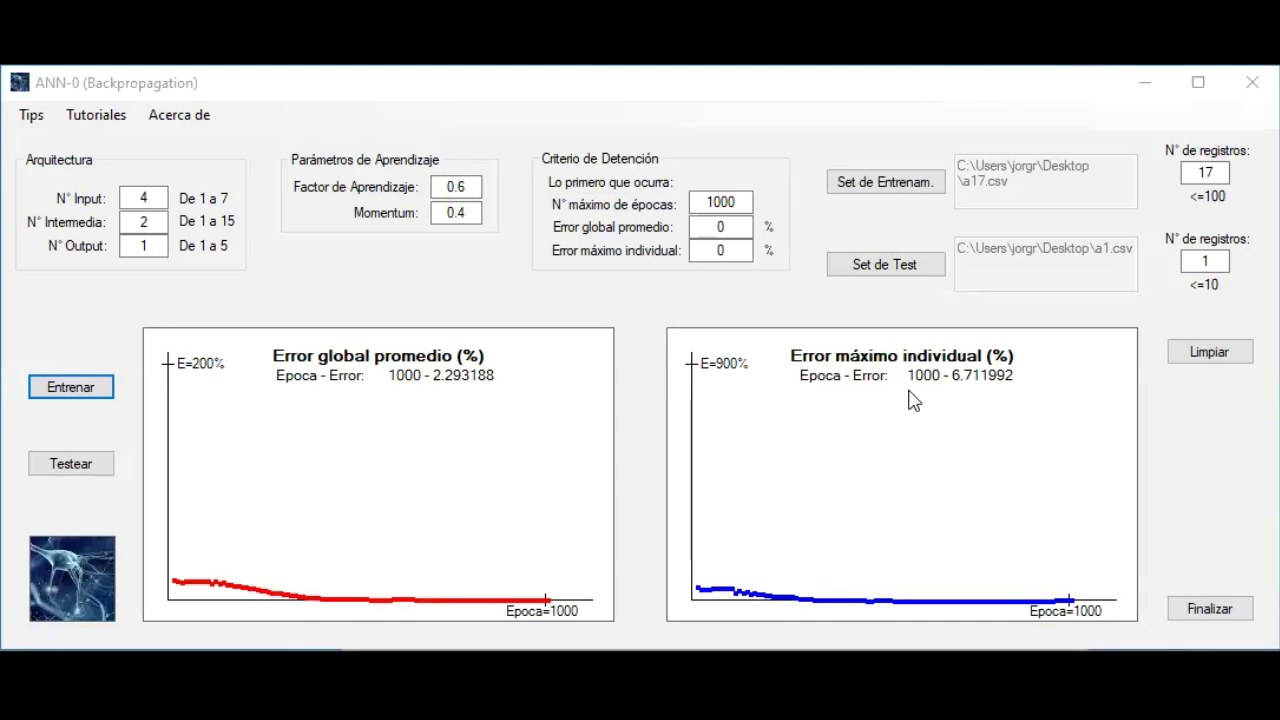
# Switch to ANN-0 and test the trained network with the a1.csv test set, closing the completion message.
pyautogui.click(108, 478)
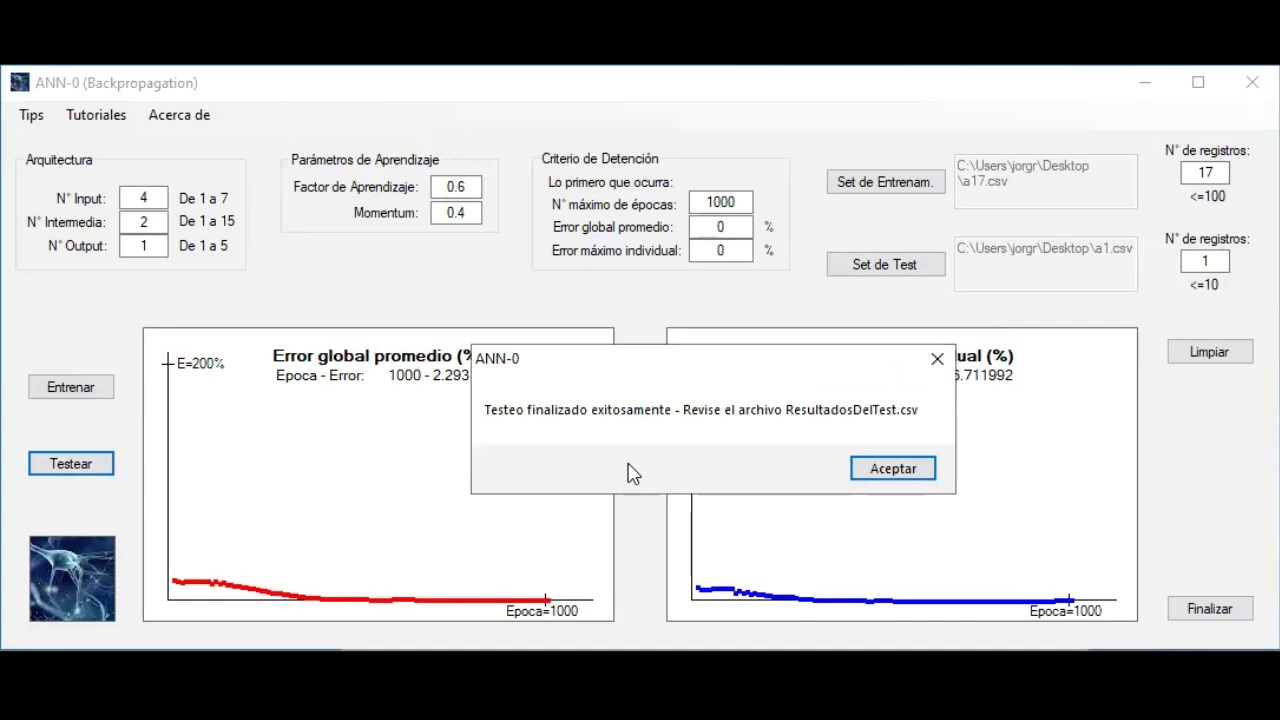
pyautogui.click(884, 474)
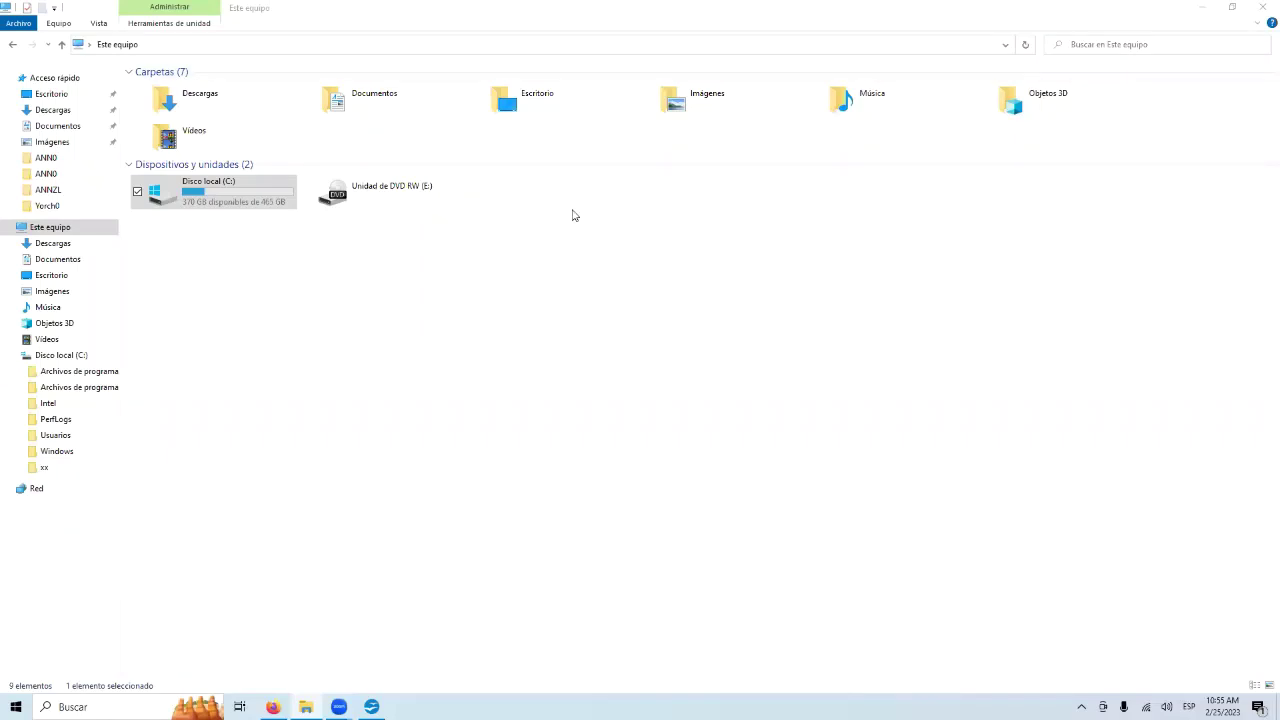
# Open ResultadosDelTest from C:\xx\MTT\ANNZL in OpenOffice Calc, accepting the default text import settings.
pyautogui.doubleClick(185, 198)
pyautogui.doubleClick(145, 172)
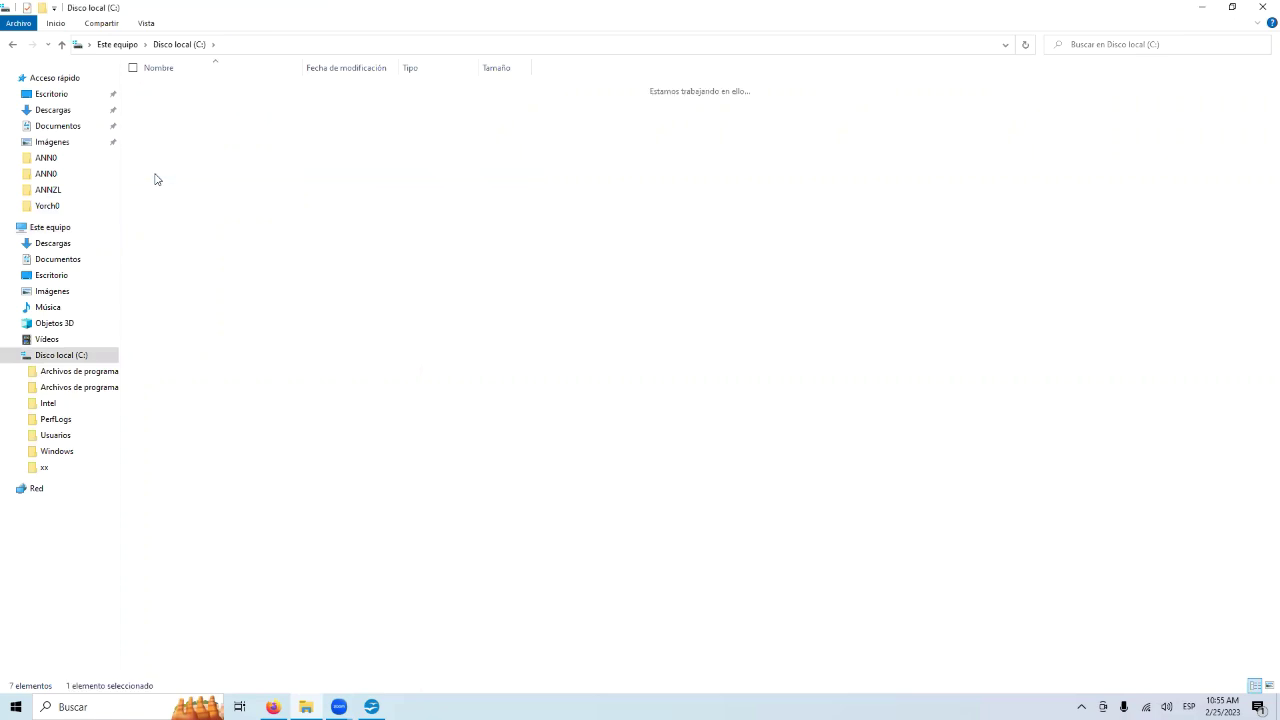
pyautogui.doubleClick(155, 90)
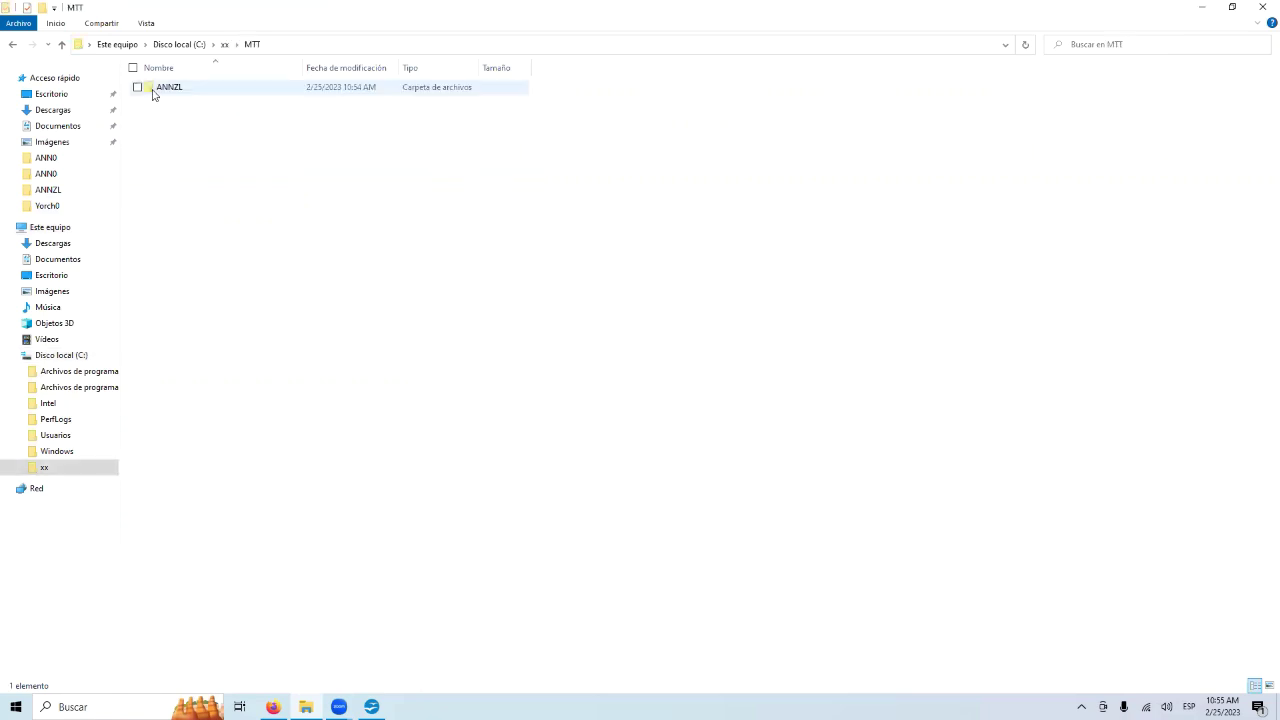
pyautogui.doubleClick(153, 93)
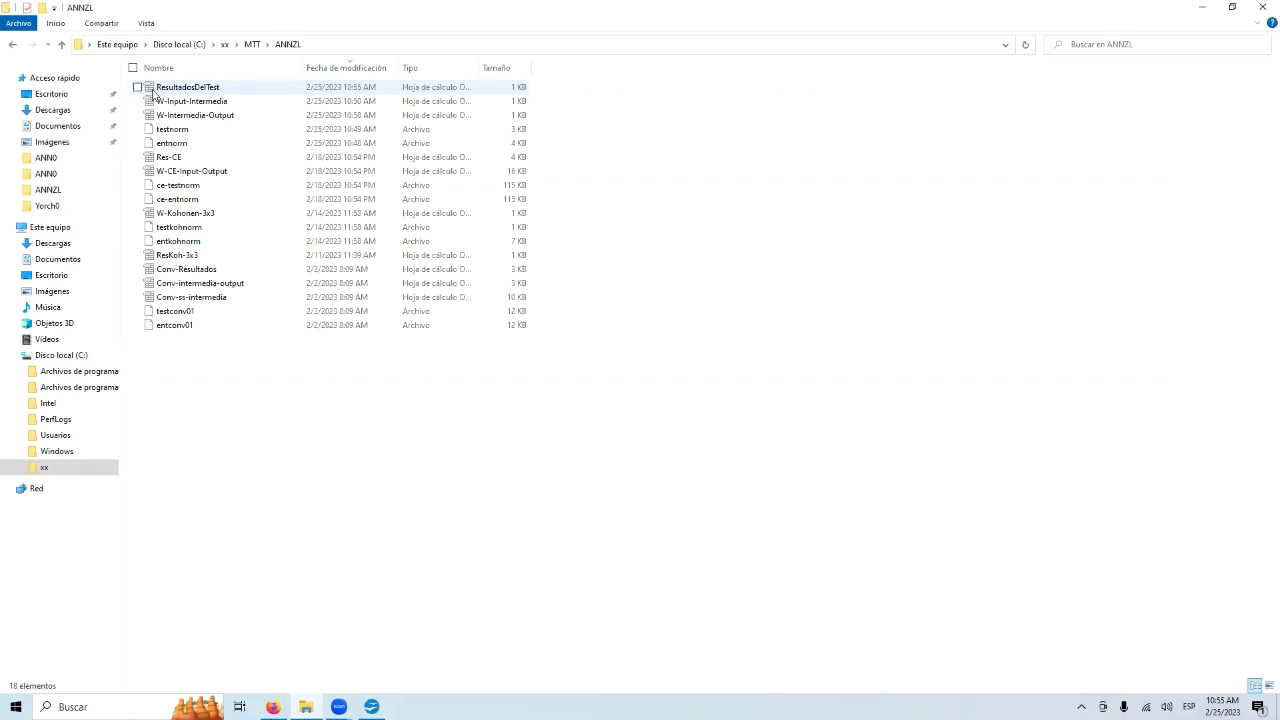
pyautogui.click(153, 90)
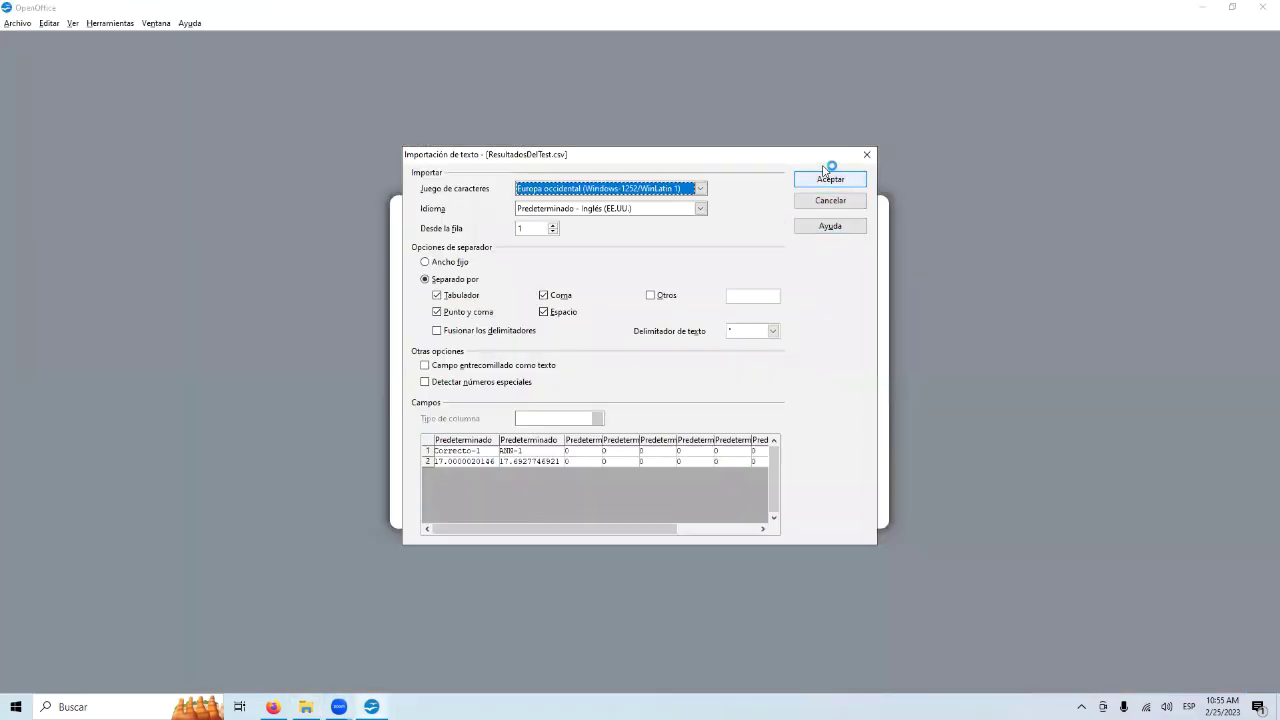
pyautogui.click(819, 181)
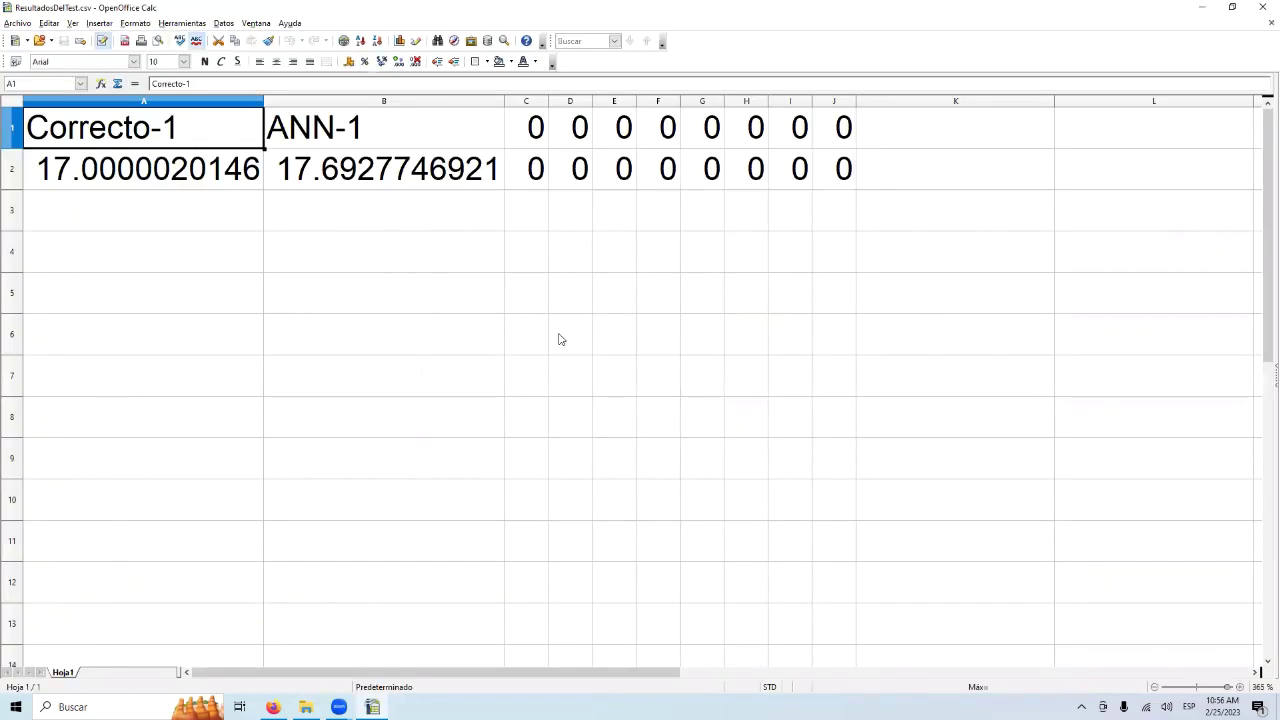
# Compare the correct value under Correcto-1 with the network's output under ANN-1 in the test results.
pyautogui.click(218, 104)
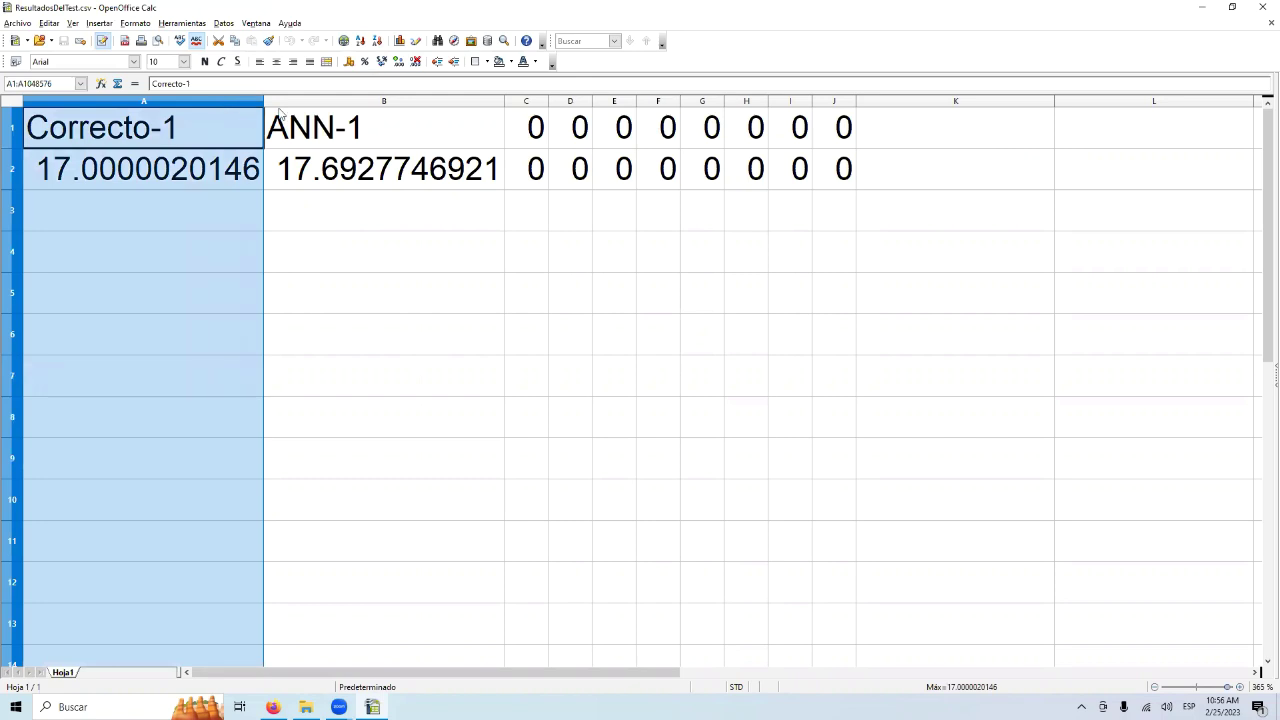
pyautogui.click(326, 104)
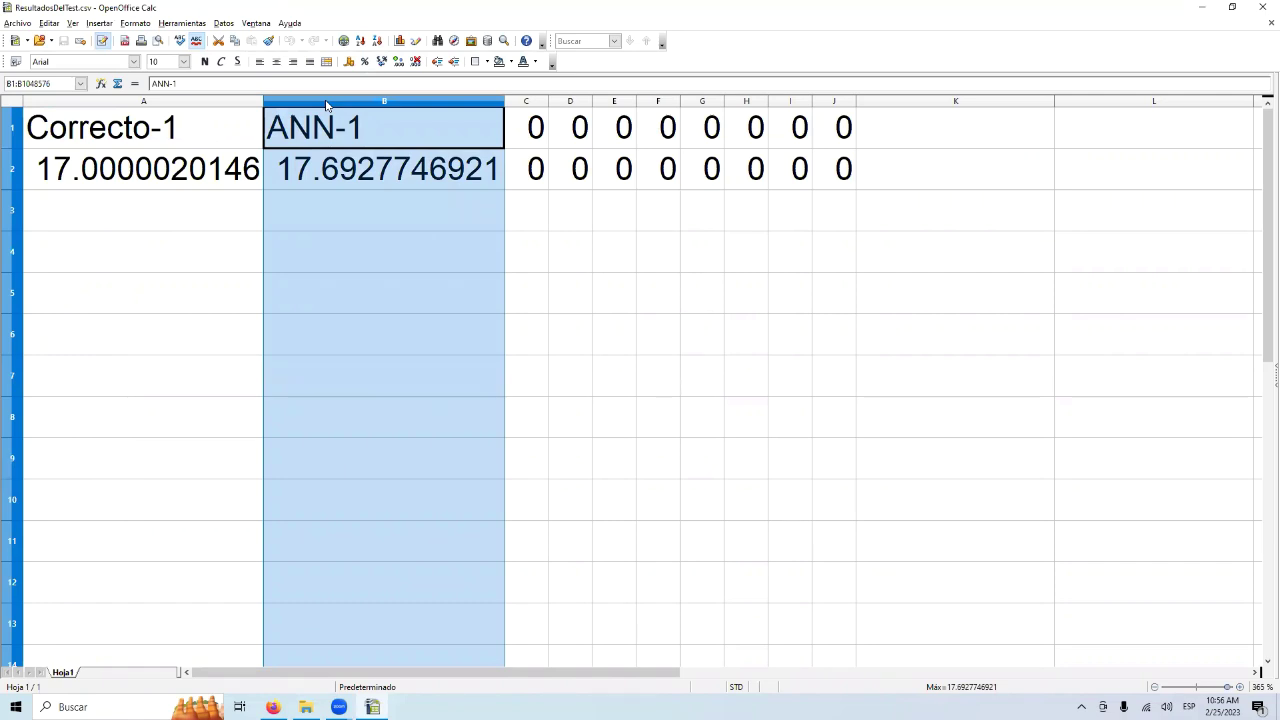
pyautogui.click(212, 178)
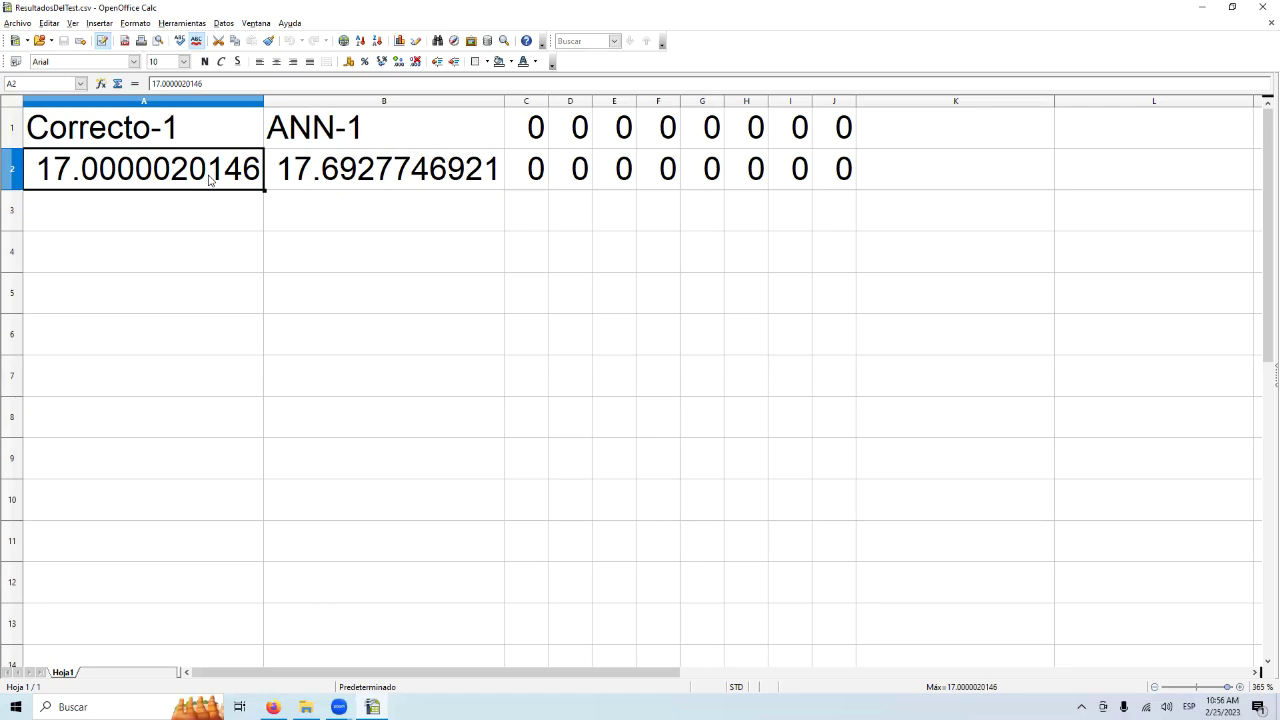
pyautogui.click(350, 177)
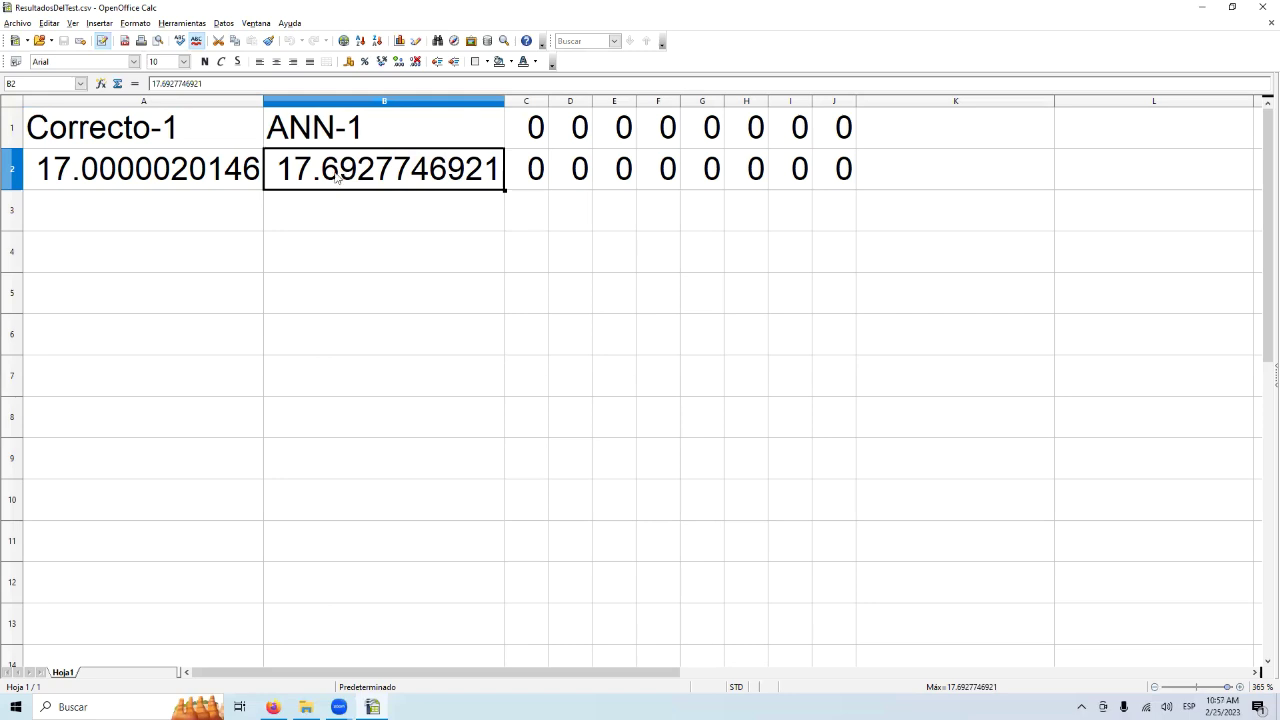
pyautogui.click(176, 181)
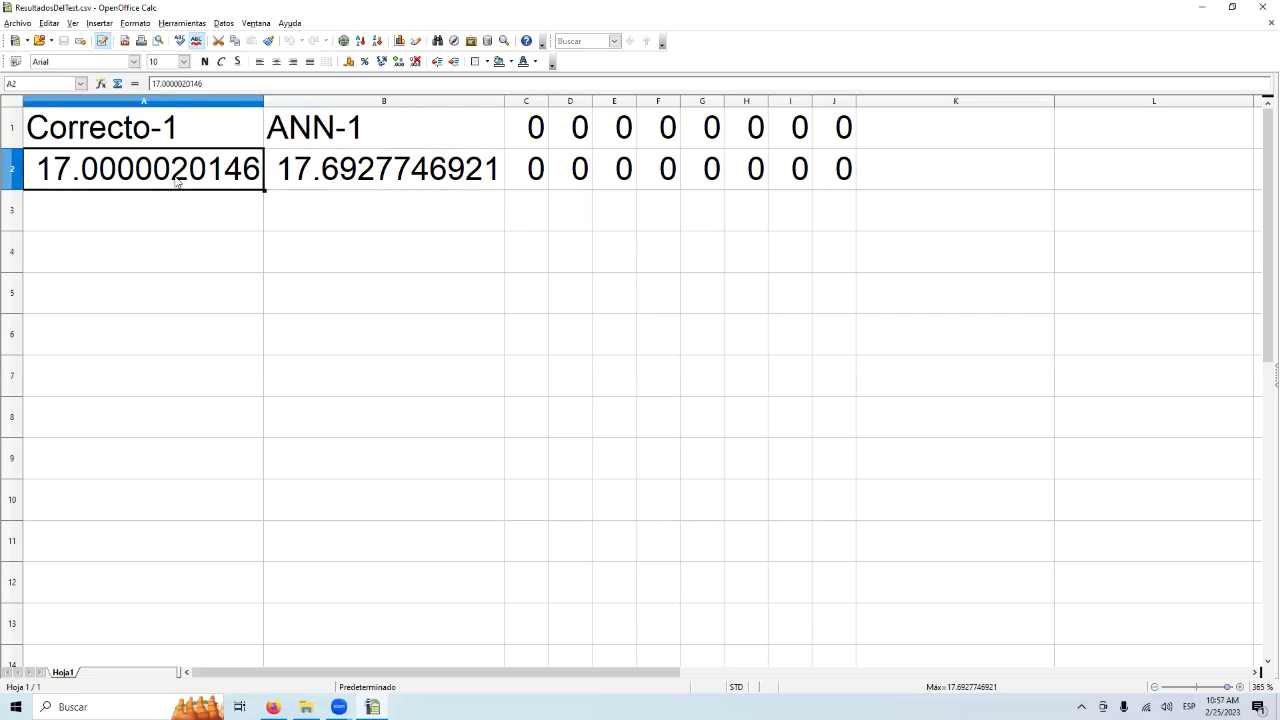
pyautogui.click(316, 181)
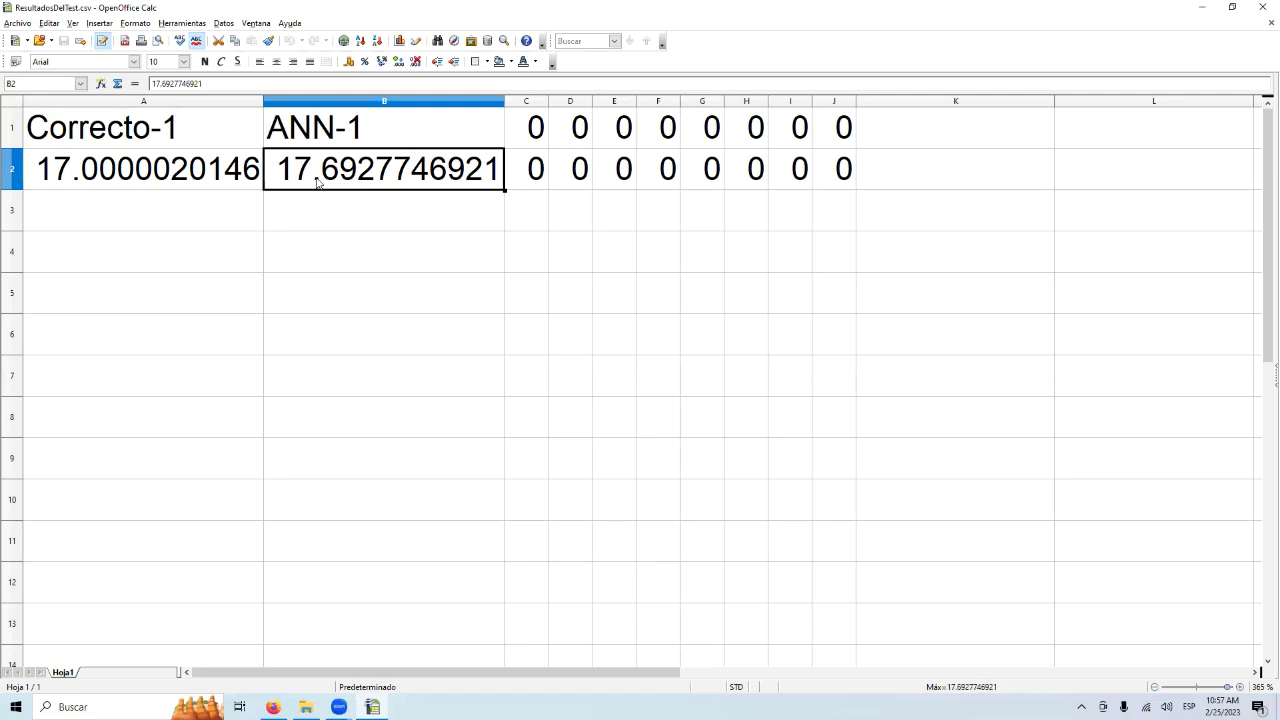